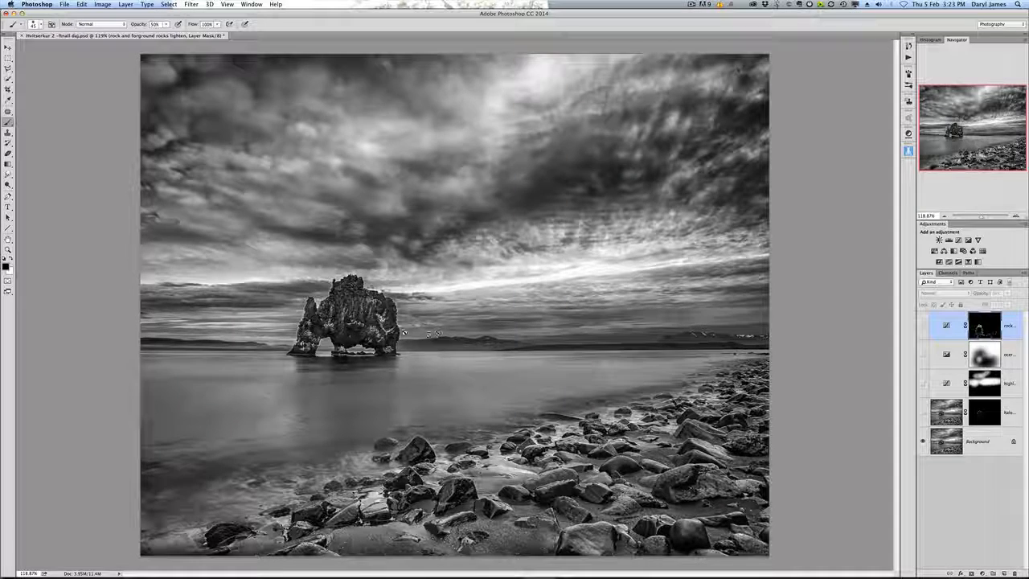
Step: Compare the image with and without the halo layer above the Background, then delete that halo layer
{"action": "scroll", "coordinate": [378, 321], "scroll_direction": "up", "scroll_amount": 6}
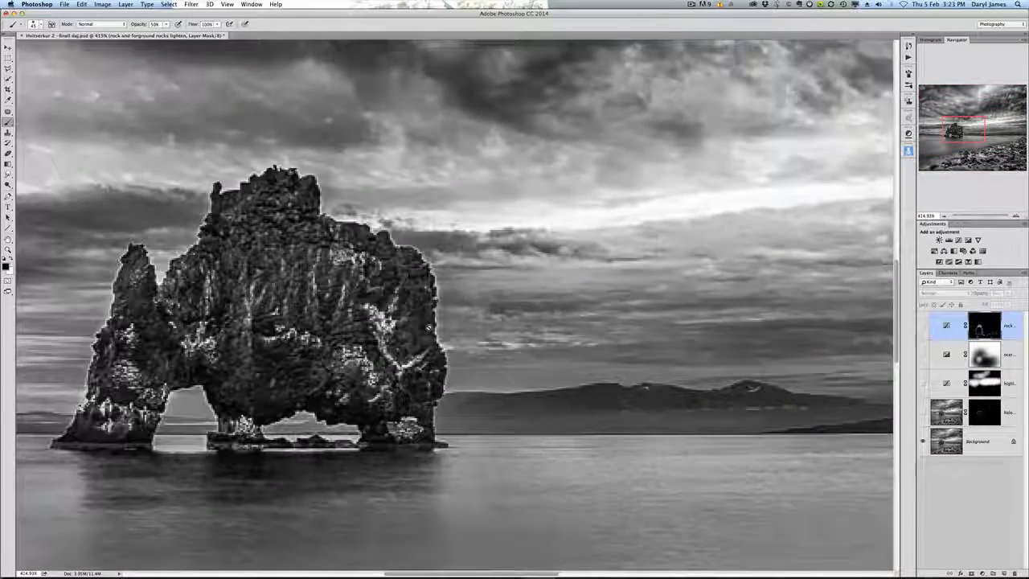
{"action": "scroll", "coordinate": [429, 326], "scroll_direction": "up", "scroll_amount": 3}
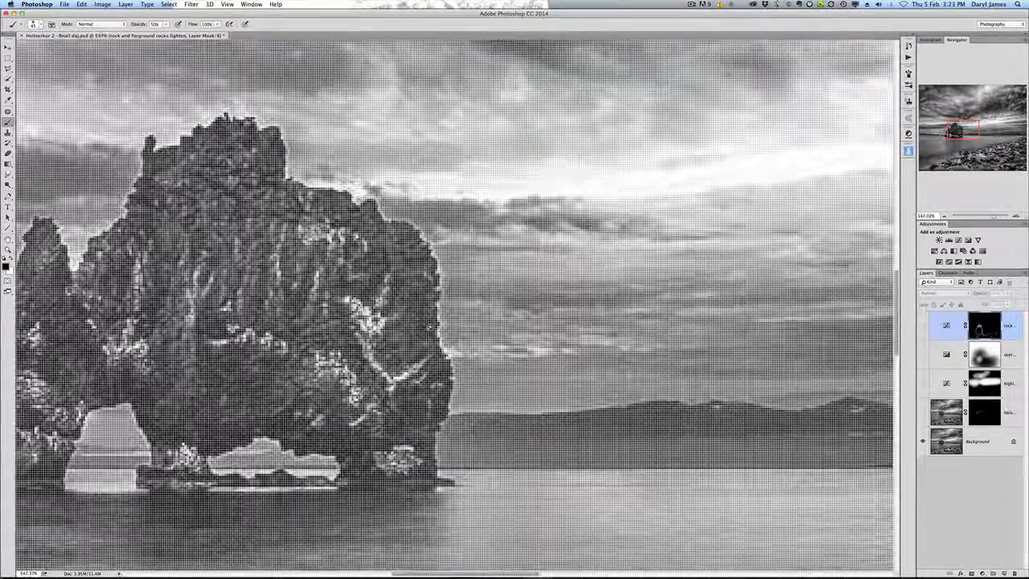
{"action": "scroll", "coordinate": [428, 326], "scroll_direction": "down", "scroll_amount": 3}
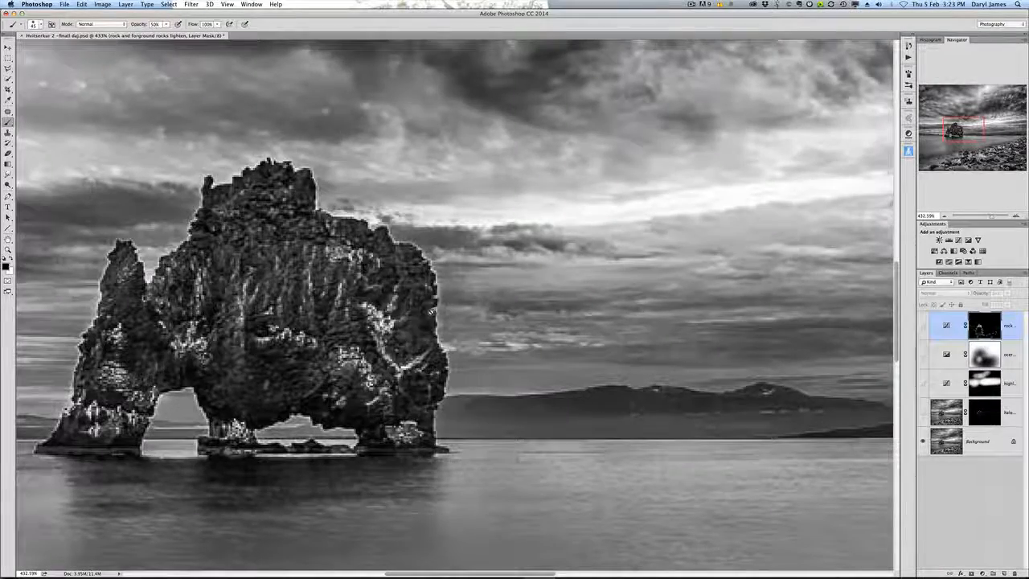
{"action": "scroll", "coordinate": [431, 311], "scroll_direction": "down", "scroll_amount": 4}
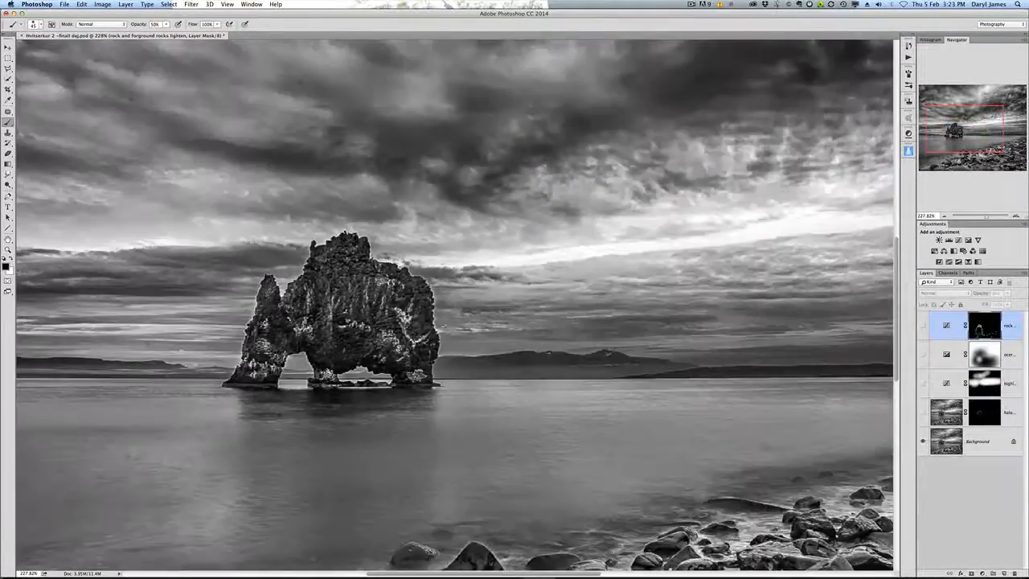
{"action": "scroll", "coordinate": [375, 334], "scroll_direction": "down", "scroll_amount": 4}
{"action": "scroll", "coordinate": [375, 333], "scroll_direction": "up", "scroll_amount": 3}
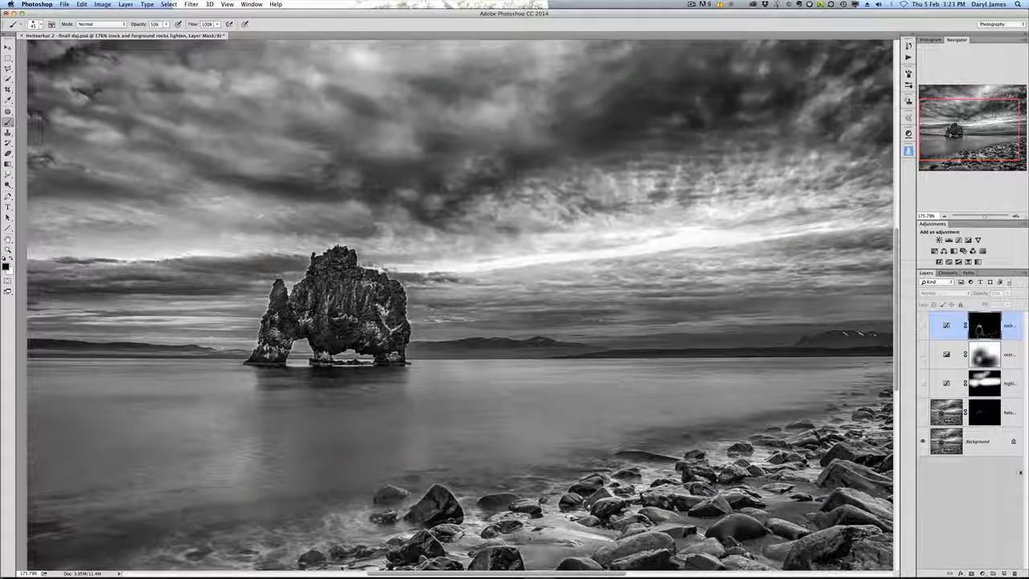
{"action": "left_click", "coordinate": [922, 413]}
{"action": "scroll", "coordinate": [416, 344], "scroll_direction": "up", "scroll_amount": 4}
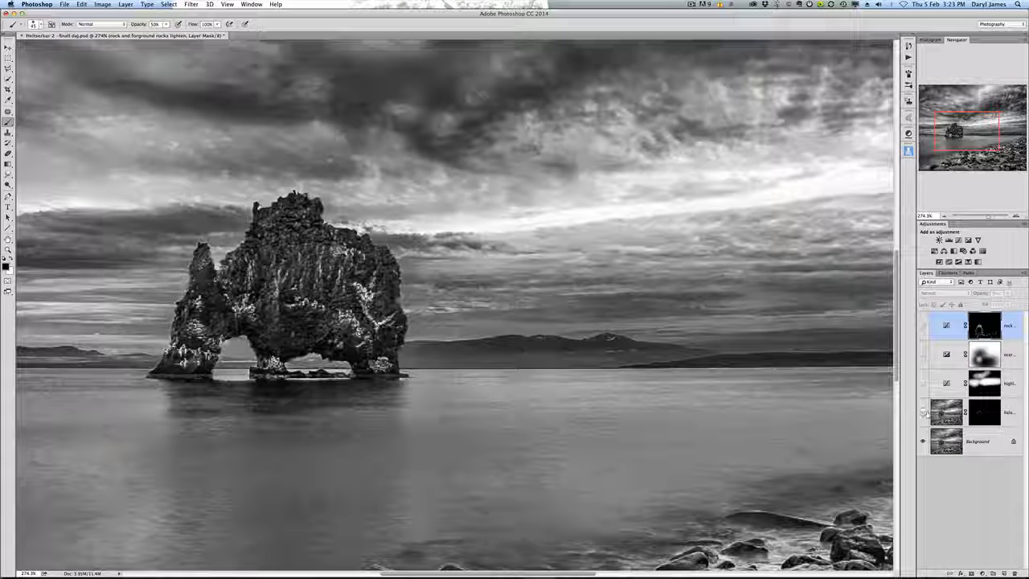
{"action": "left_click", "coordinate": [923, 412]}
{"action": "left_click", "coordinate": [923, 413]}
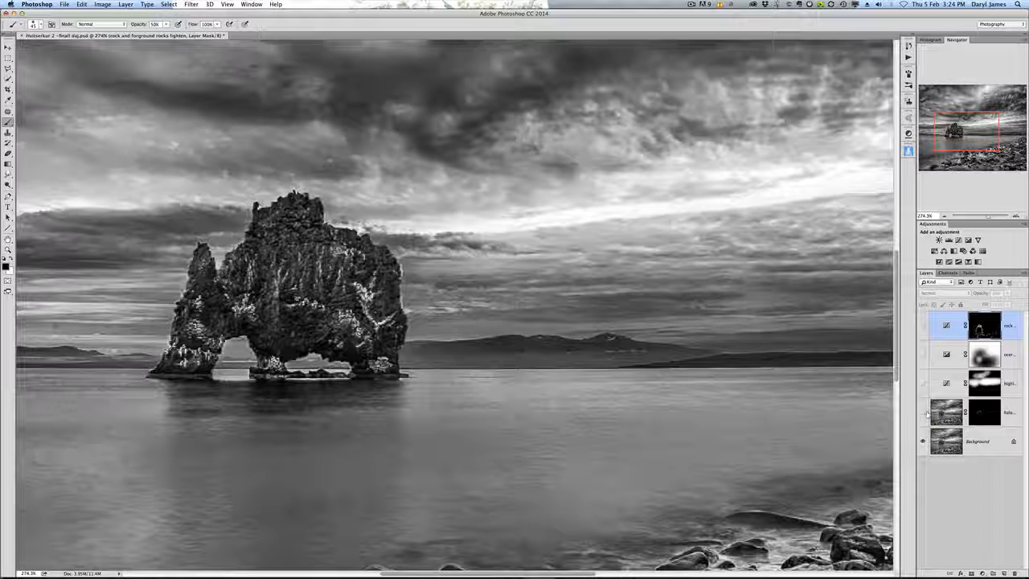
{"action": "left_click_drag", "start_coordinate": [1016, 413], "coordinate": [1017, 573]}
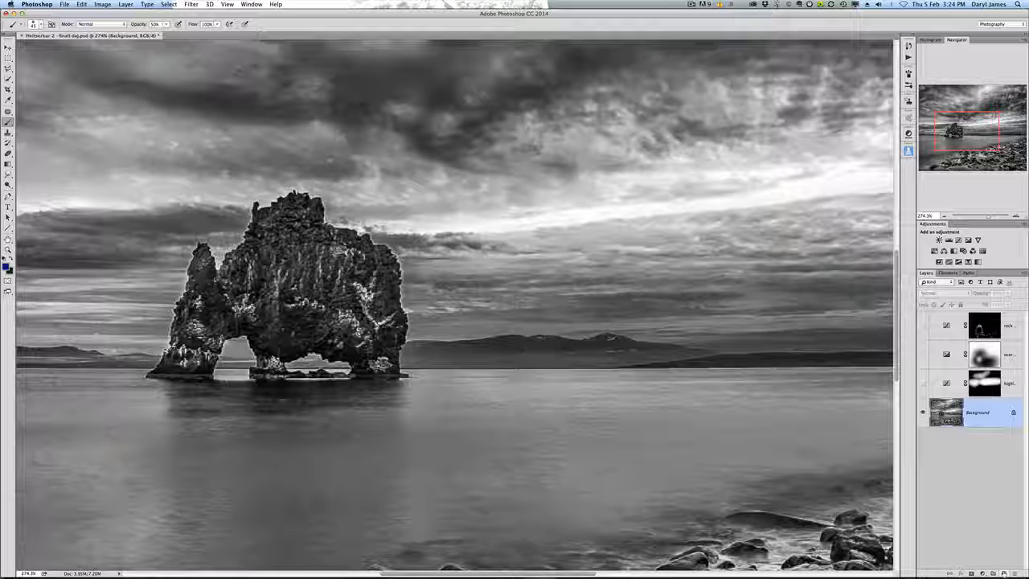
Step: Duplicate the Background layer as Background copy
{"action": "right_click", "coordinate": [968, 411]}
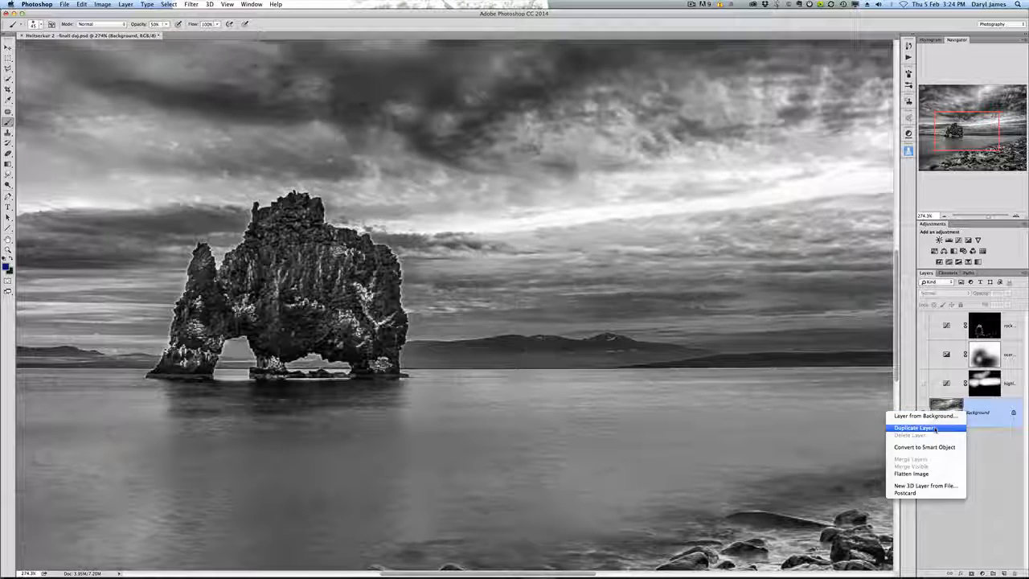
{"action": "left_click", "coordinate": [953, 428]}
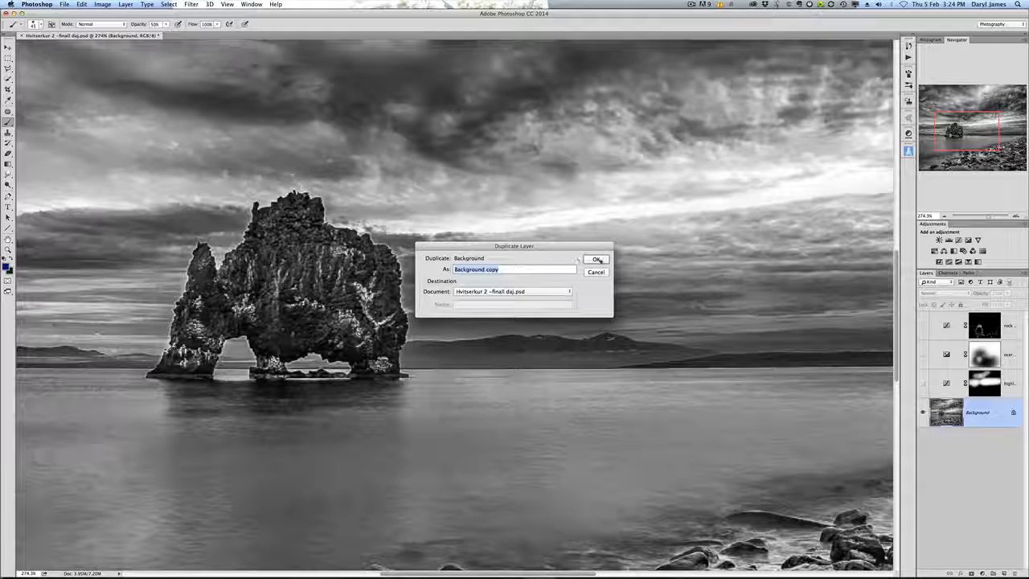
{"action": "left_click", "coordinate": [596, 259]}
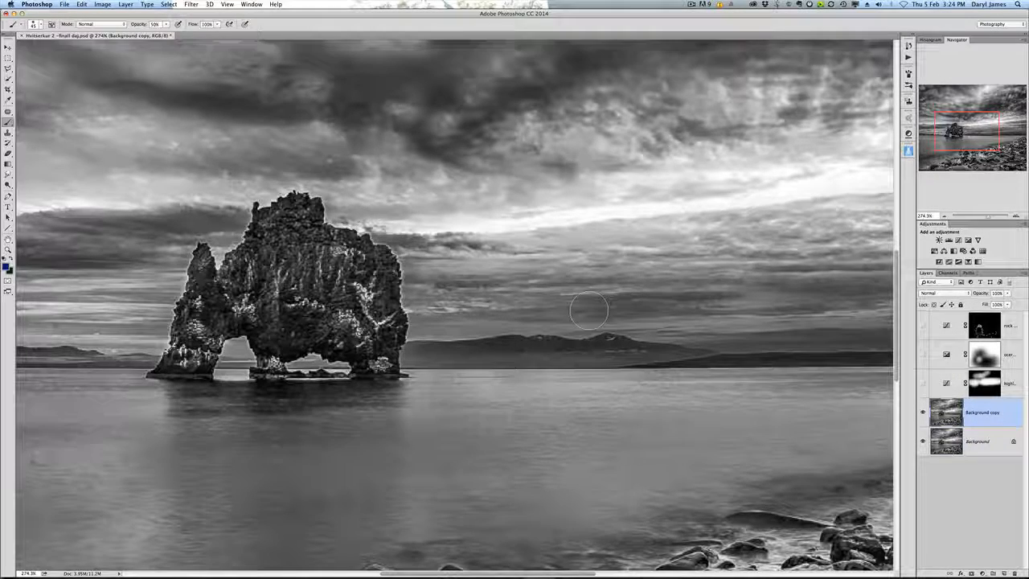
Step: Examine the bright halo along the rock's edges against the sky at different zoom levels
{"action": "scroll", "coordinate": [384, 299], "scroll_direction": "up", "scroll_amount": 3}
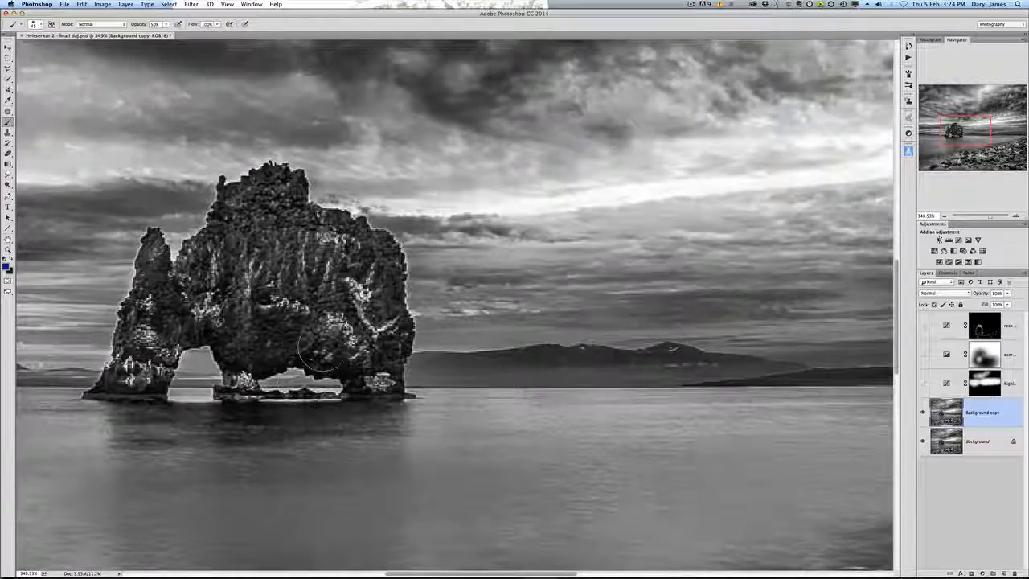
{"action": "scroll", "coordinate": [334, 326], "scroll_direction": "up", "scroll_amount": 3}
{"action": "scroll", "coordinate": [426, 314], "scroll_direction": "down", "scroll_amount": 1}
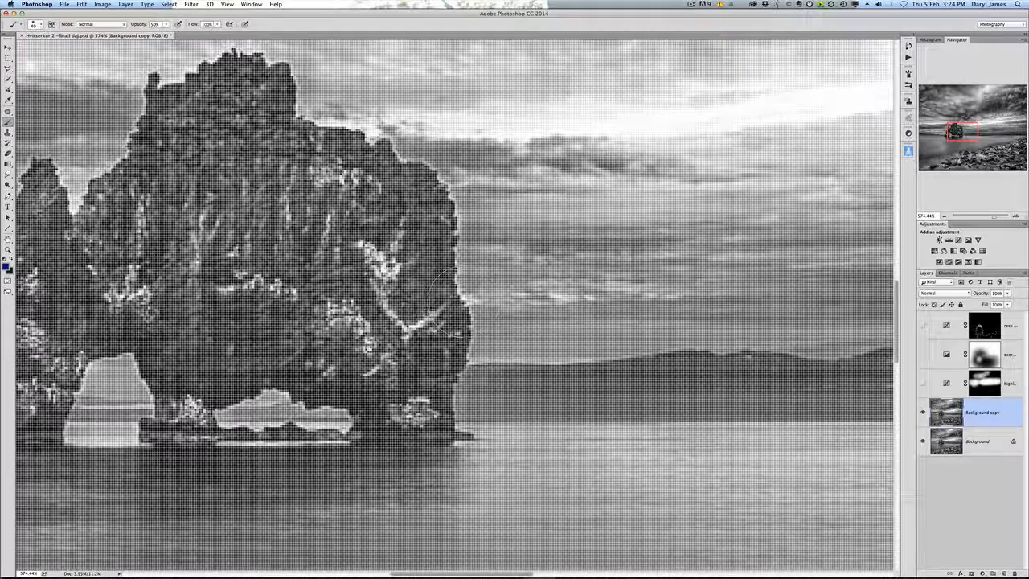
{"action": "scroll", "coordinate": [448, 275], "scroll_direction": "up", "scroll_amount": 3}
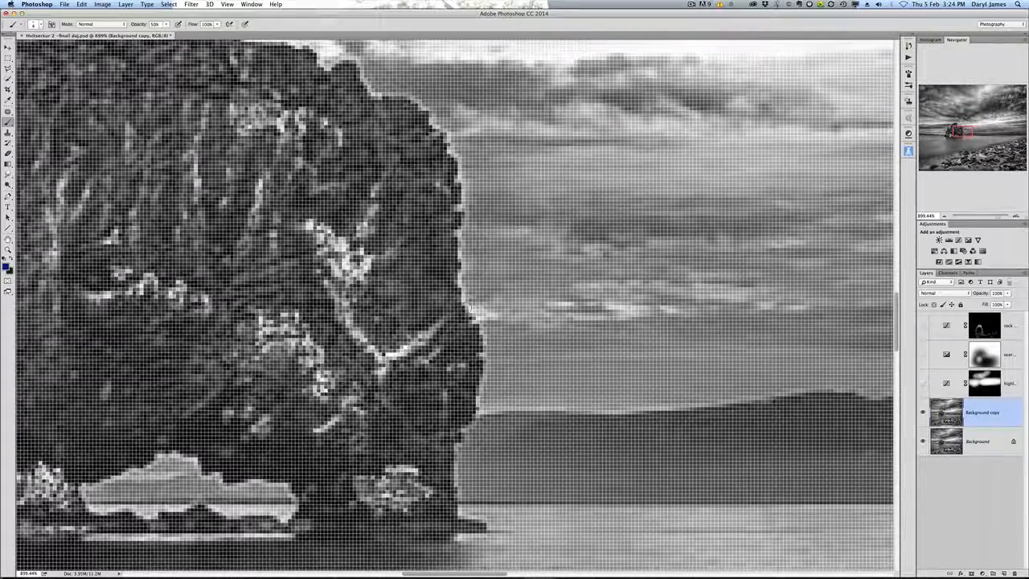
{"action": "scroll", "coordinate": [461, 309], "scroll_direction": "up", "scroll_amount": 2}
{"action": "scroll", "coordinate": [461, 309], "scroll_direction": "down", "scroll_amount": 9}
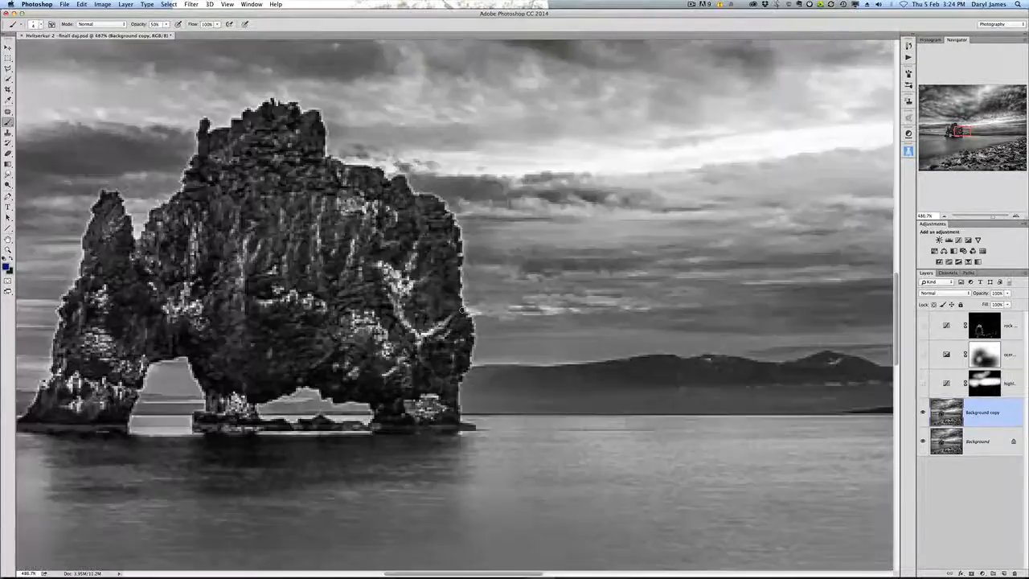
{"action": "scroll", "coordinate": [461, 309], "scroll_direction": "up", "scroll_amount": 2}
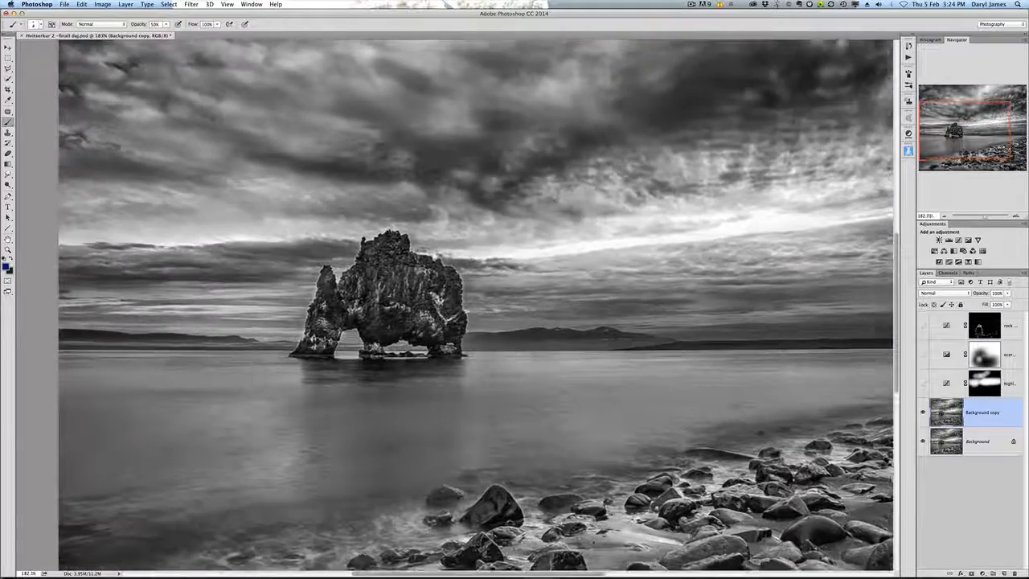
{"action": "scroll", "coordinate": [467, 305], "scroll_direction": "up", "scroll_amount": 3}
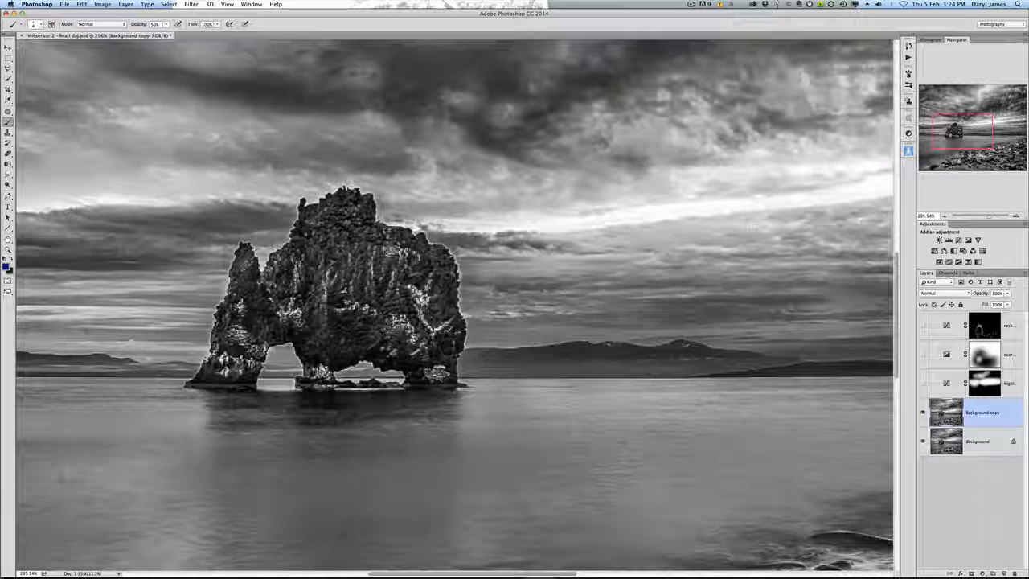
{"action": "scroll", "coordinate": [456, 306], "scroll_direction": "up", "scroll_amount": 4}
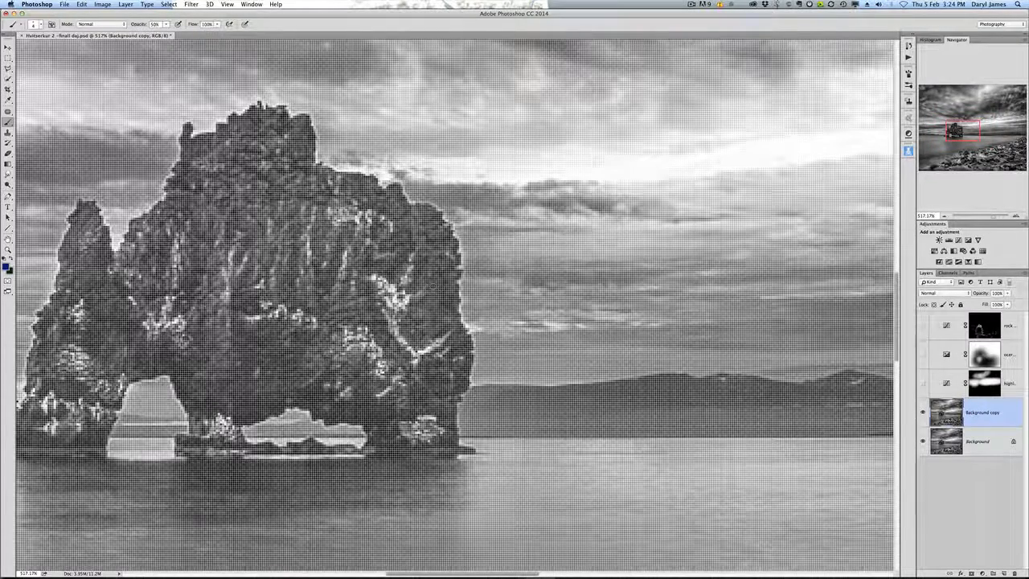
{"action": "scroll", "coordinate": [484, 355], "scroll_direction": "down", "scroll_amount": 2}
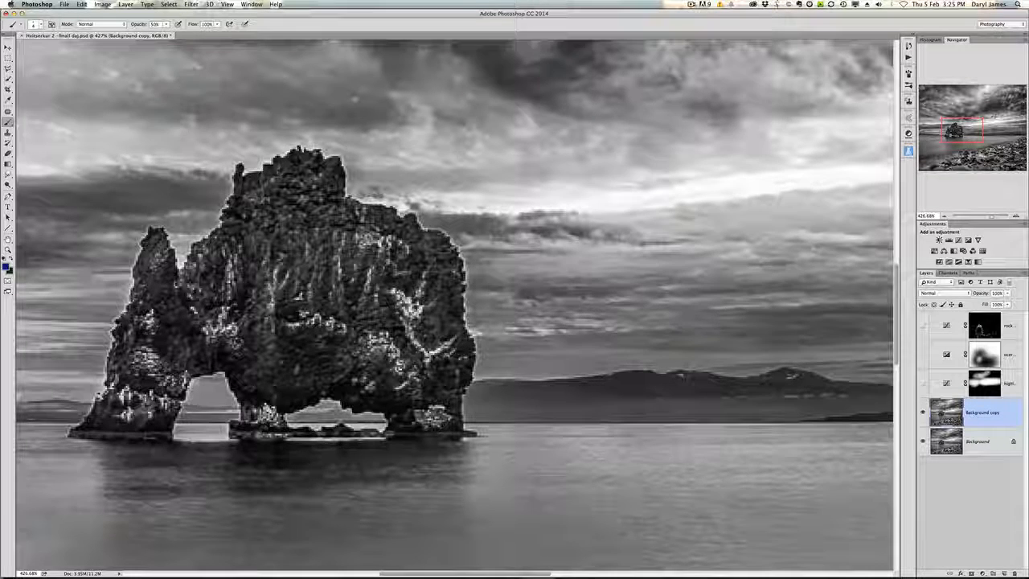
Step: Switch to the Smudge tool at 100% strength and smudge the halo along the rock's right edge and top
{"action": "left_click", "coordinate": [9, 174]}
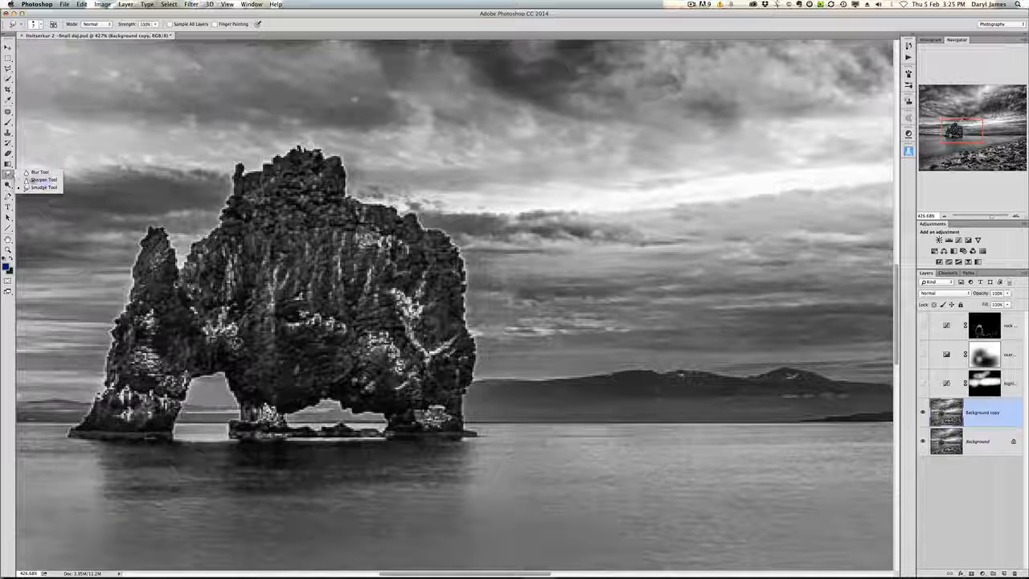
{"action": "left_click", "coordinate": [32, 189]}
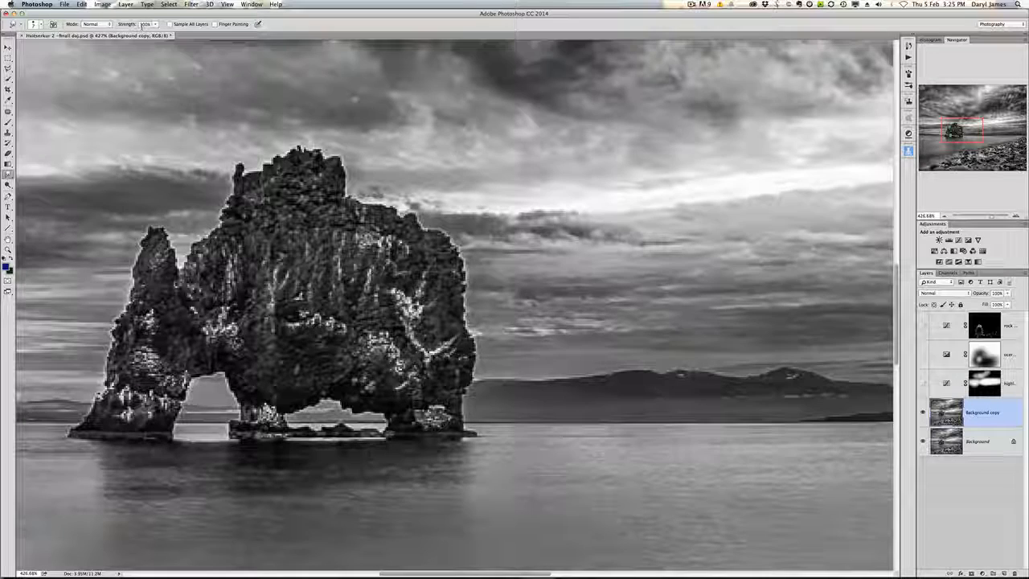
{"action": "scroll", "coordinate": [485, 374], "scroll_direction": "up", "scroll_amount": 1}
{"action": "scroll", "coordinate": [485, 374], "scroll_direction": "up", "scroll_amount": 1}
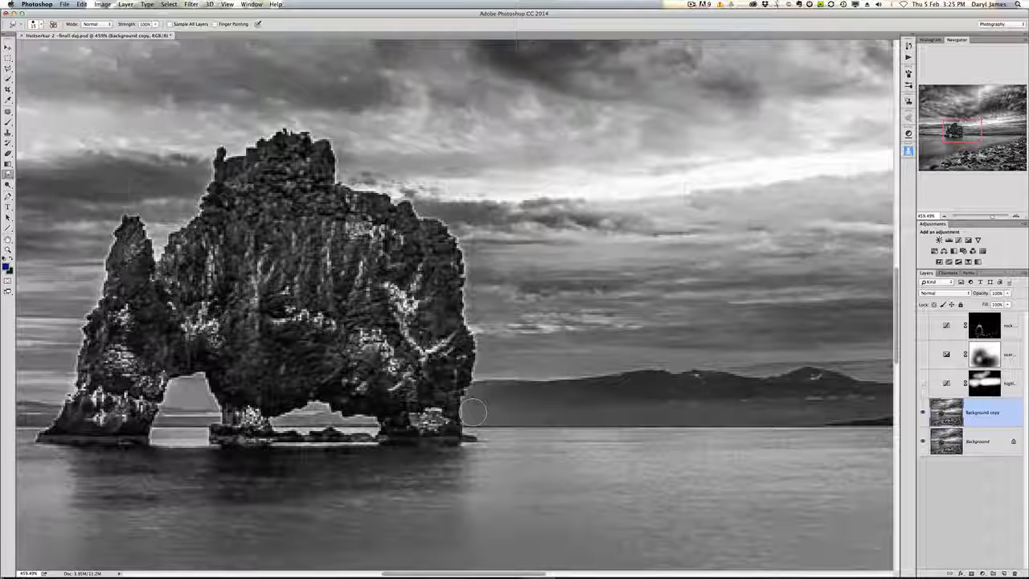
{"action": "mouse_move", "coordinate": [480, 411]}
{"action": "left_mouse_down"}
{"action": "mouse_move", "coordinate": [462, 417]}
{"action": "mouse_move", "coordinate": [483, 343]}
{"action": "mouse_move", "coordinate": [460, 313]}
{"action": "mouse_move", "coordinate": [474, 304]}
{"action": "mouse_move", "coordinate": [458, 293]}
{"action": "mouse_move", "coordinate": [468, 283]}
{"action": "mouse_move", "coordinate": [463, 237]}
{"action": "mouse_move", "coordinate": [328, 153]}
{"action": "left_mouse_up"}
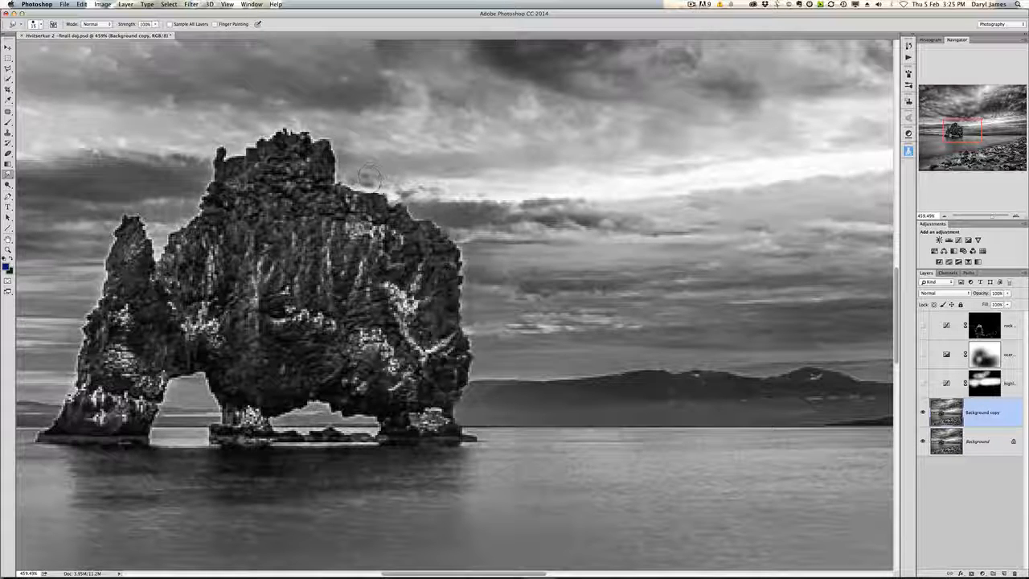
{"action": "left_click_drag", "start_coordinate": [372, 180], "coordinate": [355, 179]}
{"action": "left_click", "coordinate": [691, 4]}
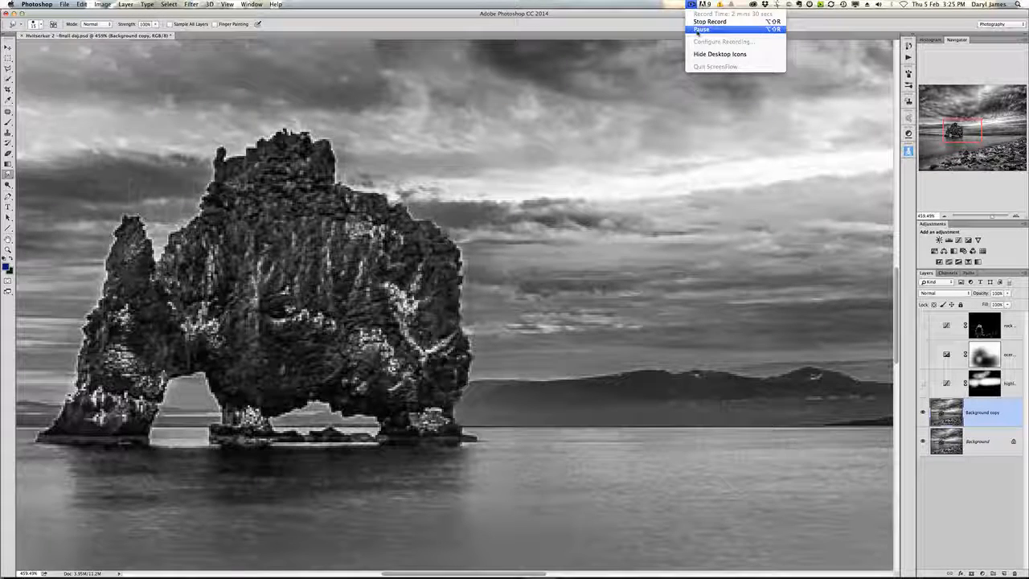
{"action": "left_click", "coordinate": [707, 22]}
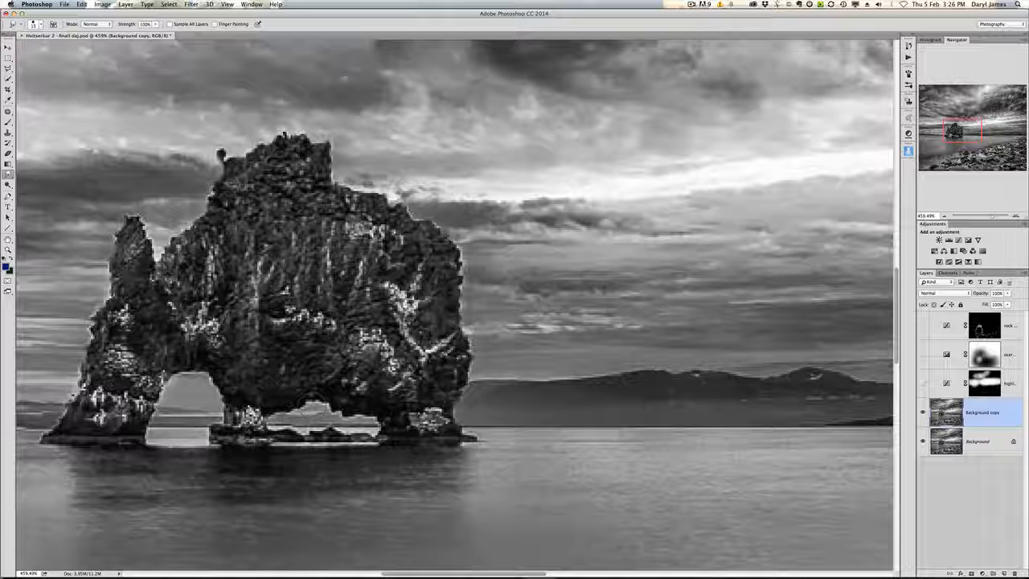
Step: Smudge the halo under the rock's arch and along its lower right edge
{"action": "mouse_move", "coordinate": [296, 407]}
{"action": "left_mouse_down"}
{"action": "mouse_move", "coordinate": [312, 399]}
{"action": "mouse_move", "coordinate": [376, 417]}
{"action": "mouse_move", "coordinate": [386, 438]}
{"action": "left_mouse_up"}
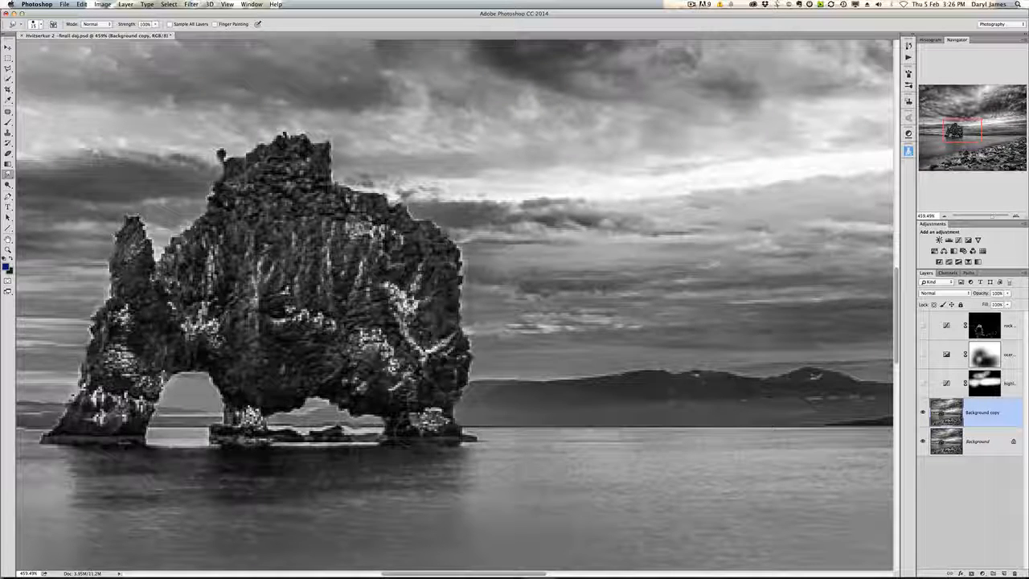
{"action": "left_click_drag", "start_coordinate": [465, 429], "coordinate": [470, 347]}
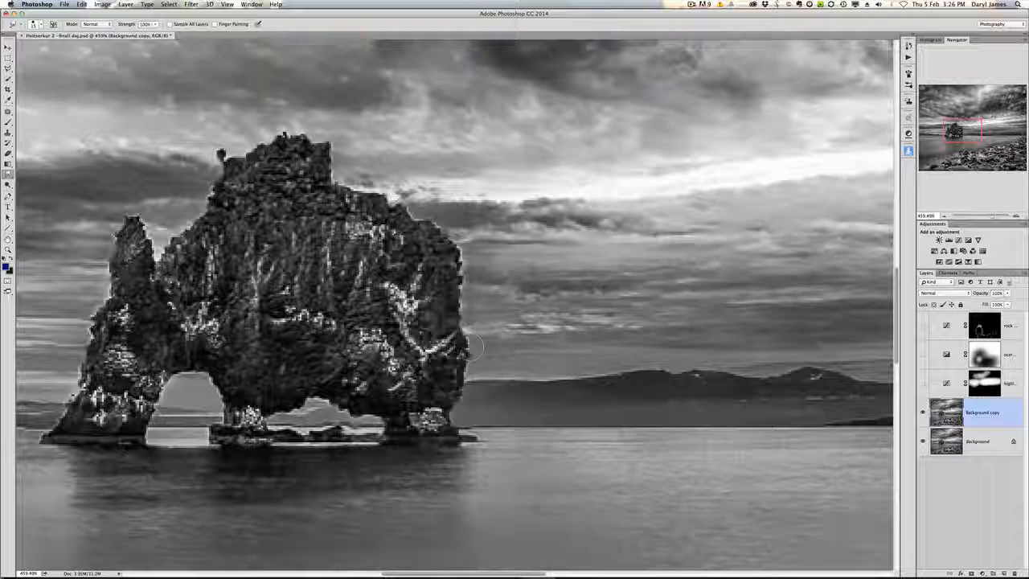
Step: Toggle the Background copy layer's visibility repeatedly to compare the smudged edges with the original
{"action": "left_click", "coordinate": [923, 412]}
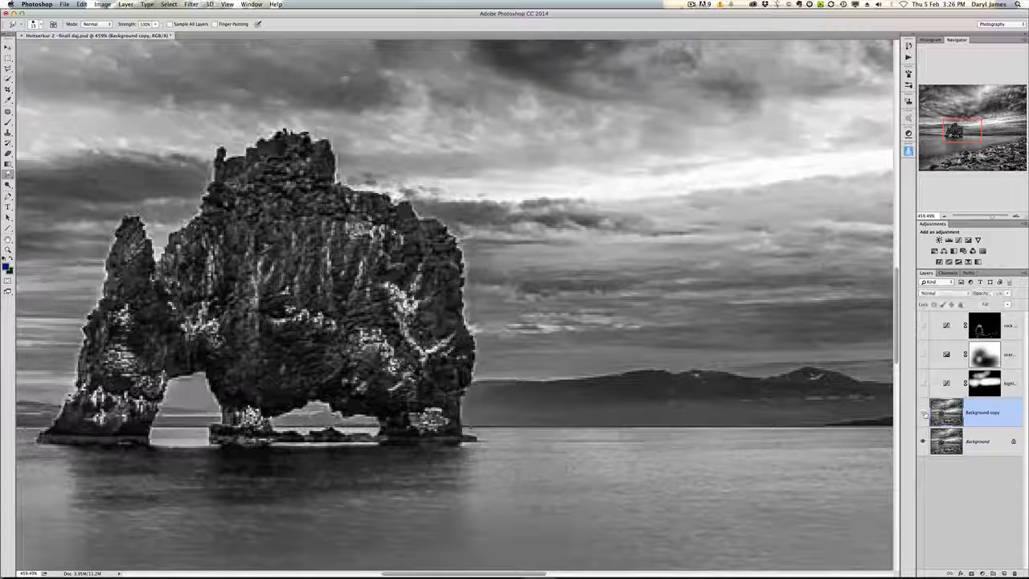
{"action": "left_click", "coordinate": [923, 413]}
{"action": "left_click", "coordinate": [923, 413]}
{"action": "left_click", "coordinate": [923, 413]}
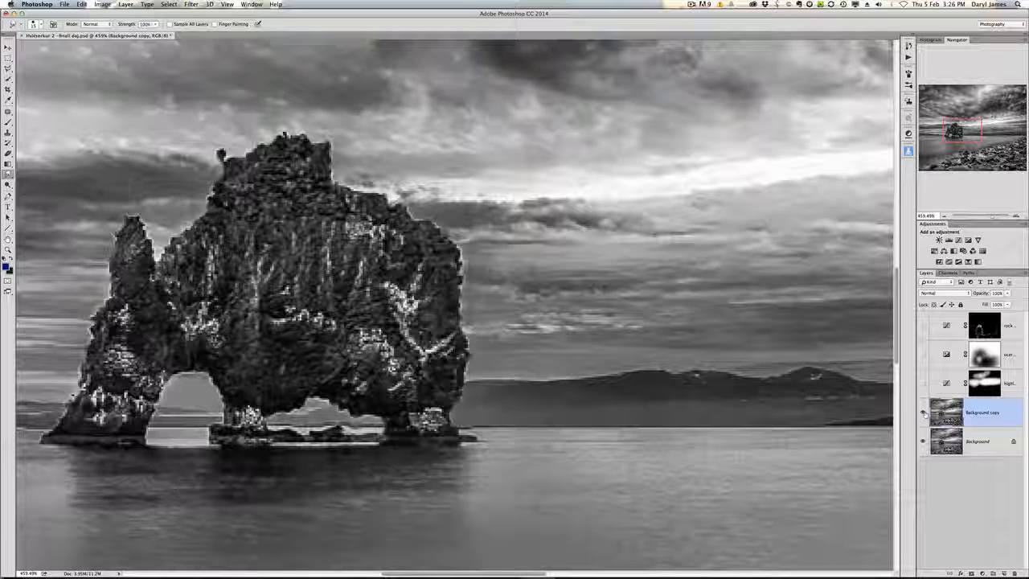
{"action": "left_click", "coordinate": [924, 413]}
{"action": "left_click", "coordinate": [923, 413]}
{"action": "left_click", "coordinate": [923, 413]}
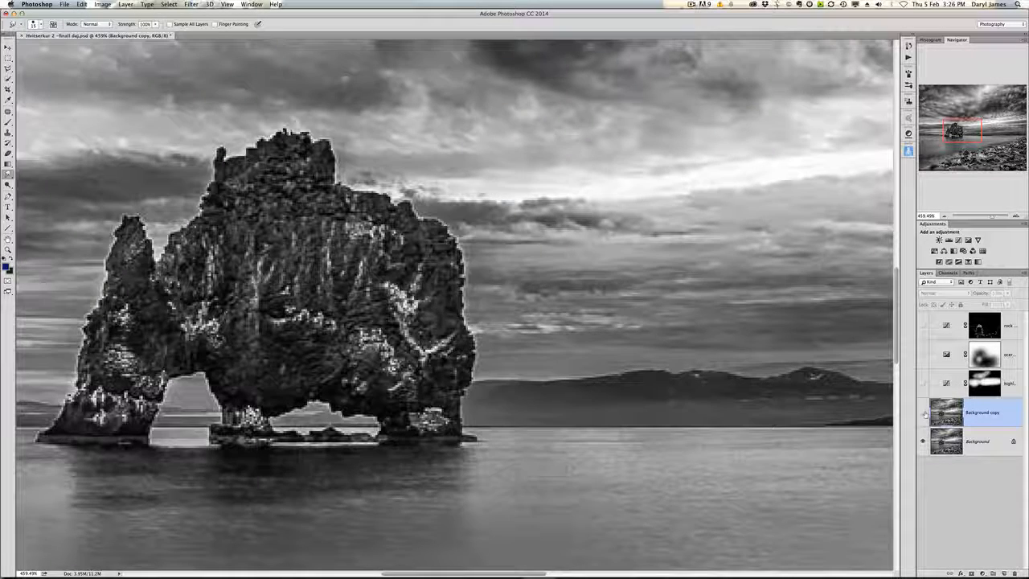
{"action": "left_click", "coordinate": [923, 413]}
{"action": "left_click", "coordinate": [923, 413]}
{"action": "left_click", "coordinate": [924, 413]}
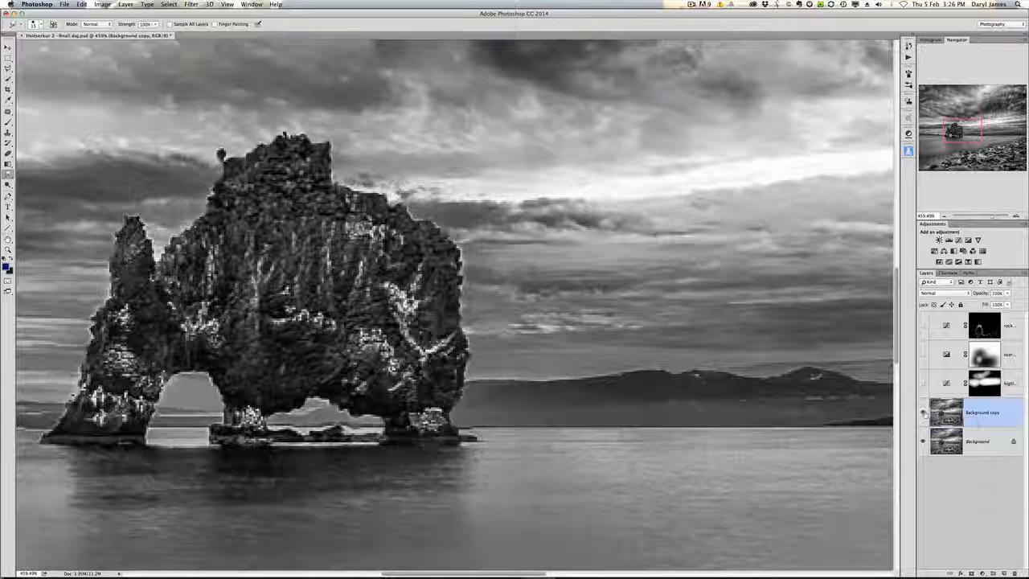
{"action": "left_click", "coordinate": [924, 413]}
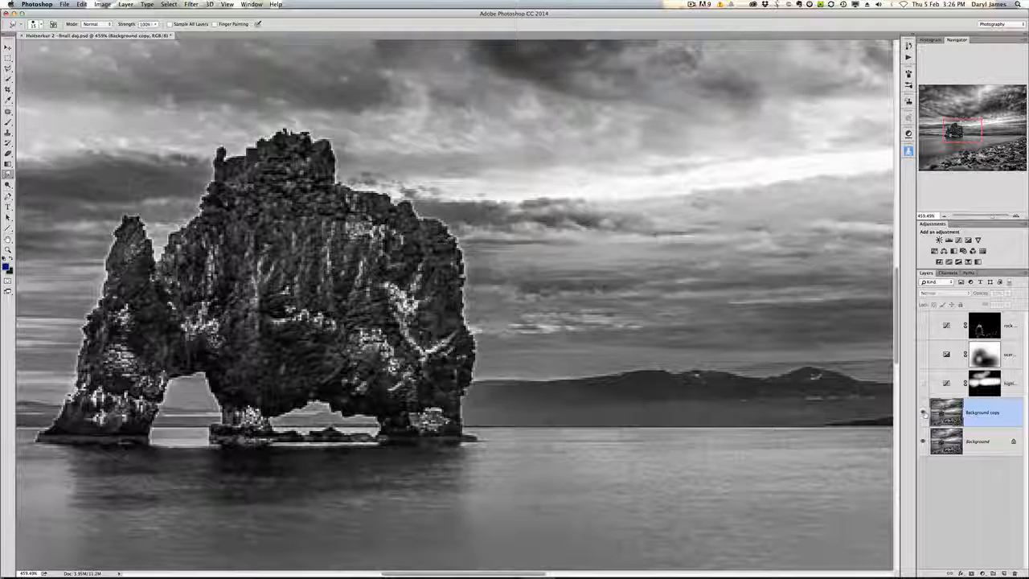
{"action": "left_click", "coordinate": [924, 413]}
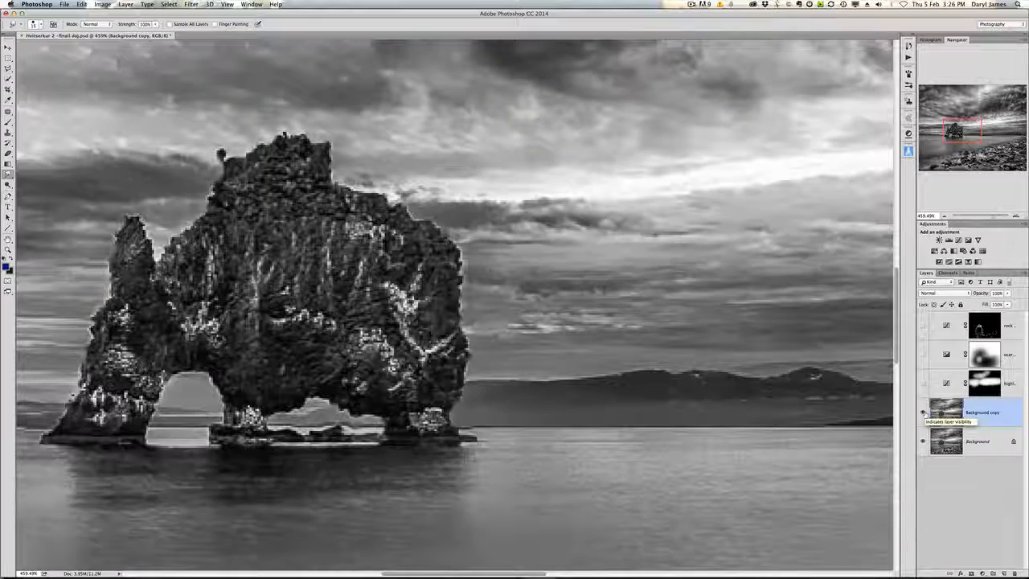
{"action": "left_click", "coordinate": [923, 413]}
{"action": "left_click", "coordinate": [923, 413]}
{"action": "scroll", "coordinate": [460, 338], "scroll_direction": "up", "scroll_amount": 5}
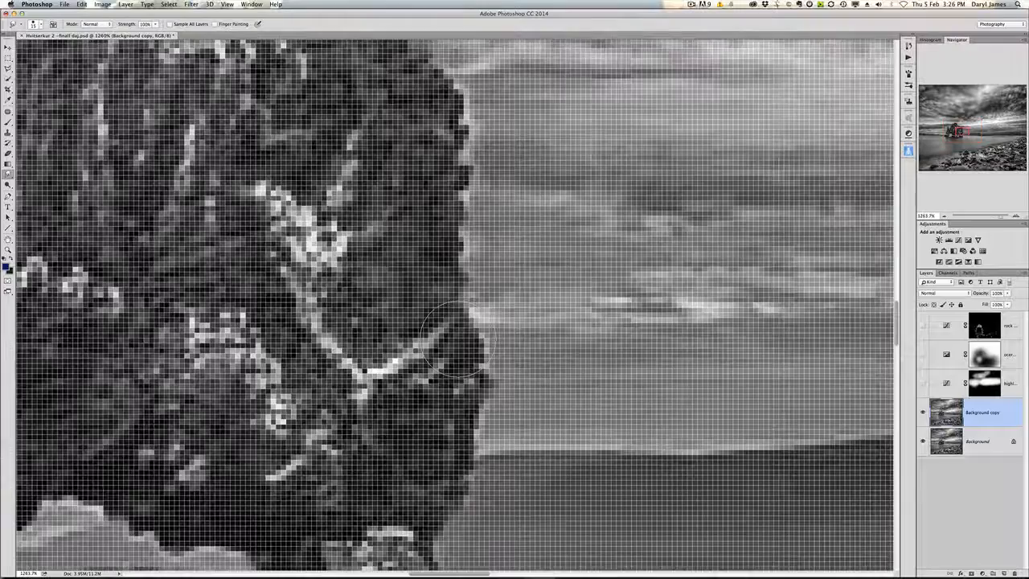
{"action": "scroll", "coordinate": [451, 334], "scroll_direction": "down", "scroll_amount": 2}
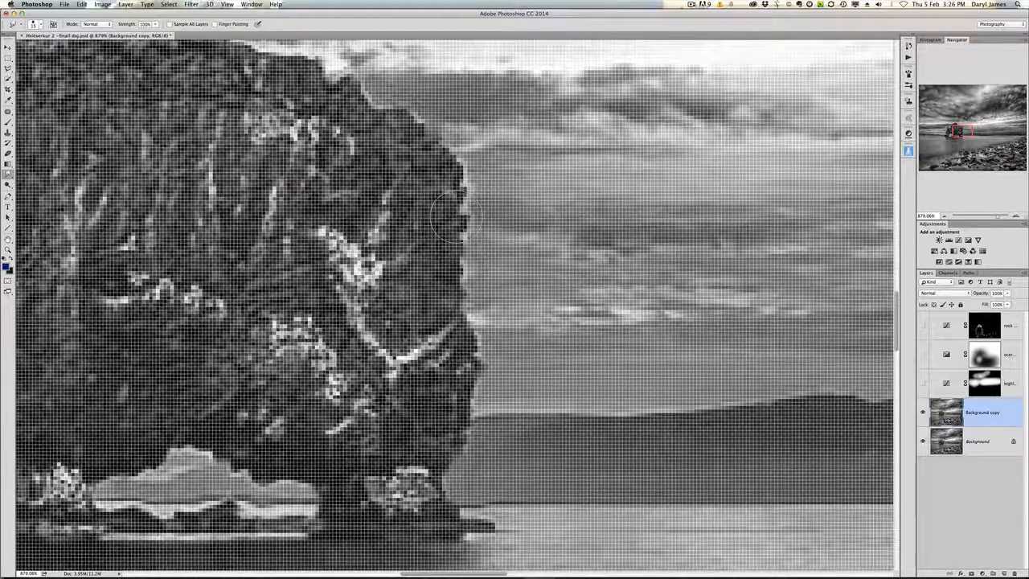
Step: Add a layer mask to the Background copy layer and invert it to black
{"action": "scroll", "coordinate": [466, 214], "scroll_direction": "up", "scroll_amount": 2}
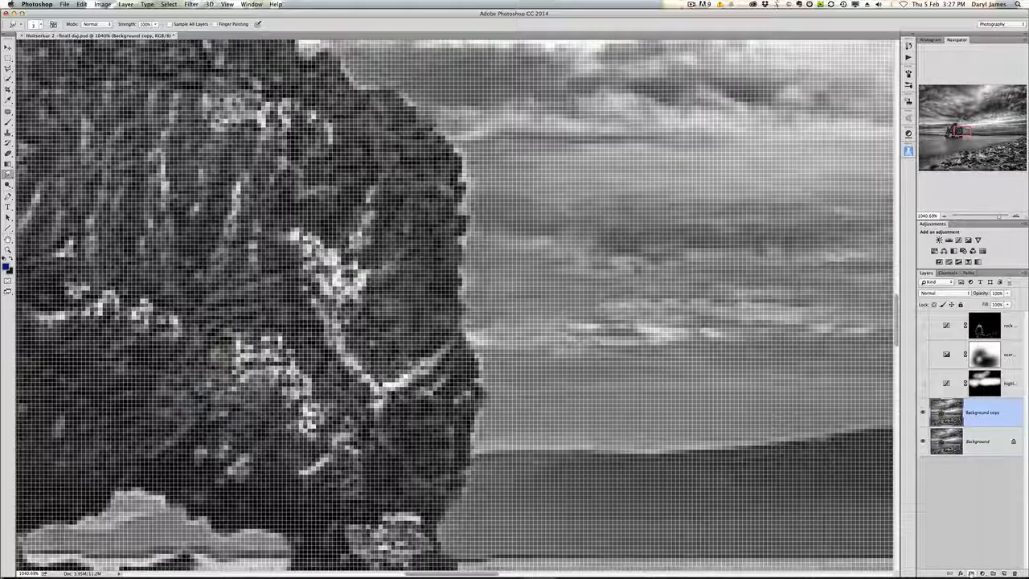
{"action": "left_click", "coordinate": [971, 572]}
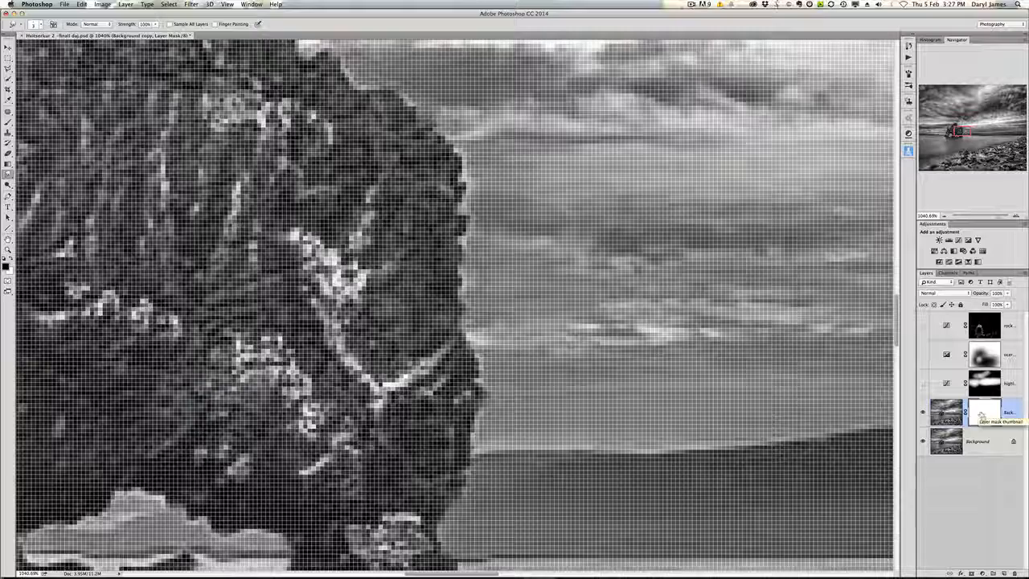
{"action": "key", "text": "super+i"}
{"action": "scroll", "coordinate": [515, 354], "scroll_direction": "down", "scroll_amount": 2}
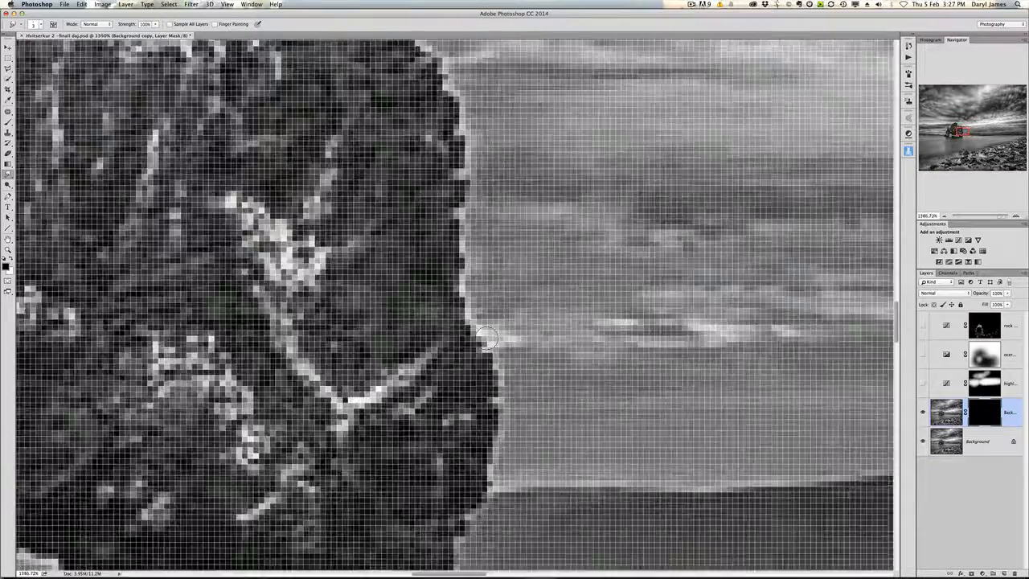
Step: Compare the rock's edges with the masked layer at several zoom levels
{"action": "left_click", "coordinate": [921, 411]}
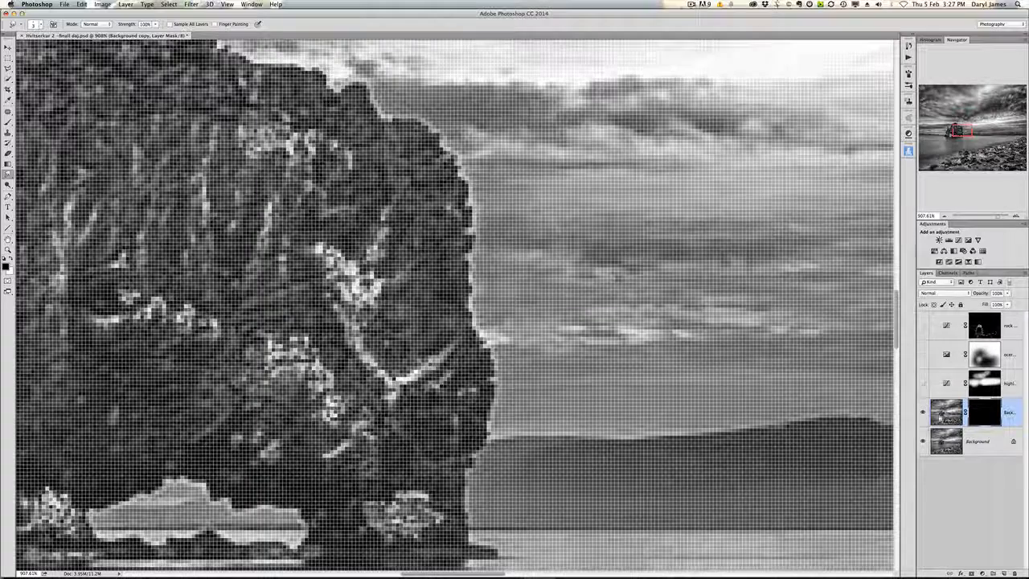
{"action": "scroll", "coordinate": [563, 386], "scroll_direction": "up", "scroll_amount": 3}
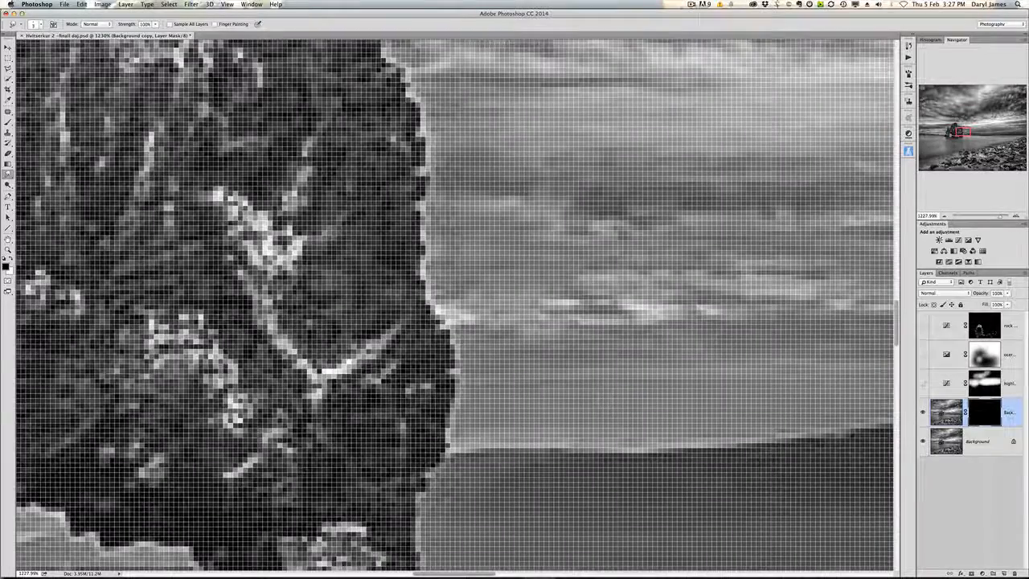
{"action": "scroll", "coordinate": [325, 299], "scroll_direction": "down", "scroll_amount": 4}
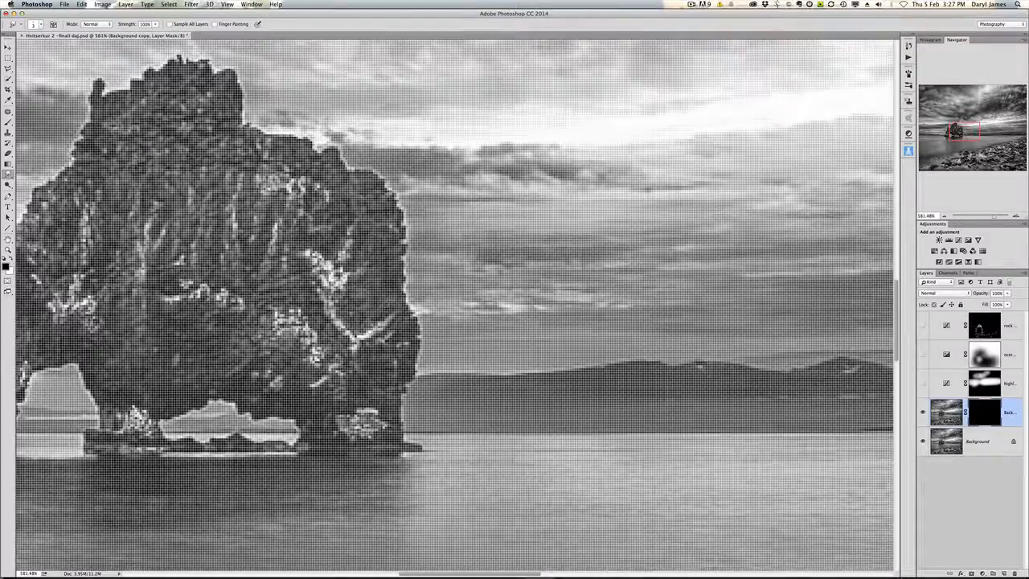
{"action": "scroll", "coordinate": [385, 310], "scroll_direction": "down", "scroll_amount": 5}
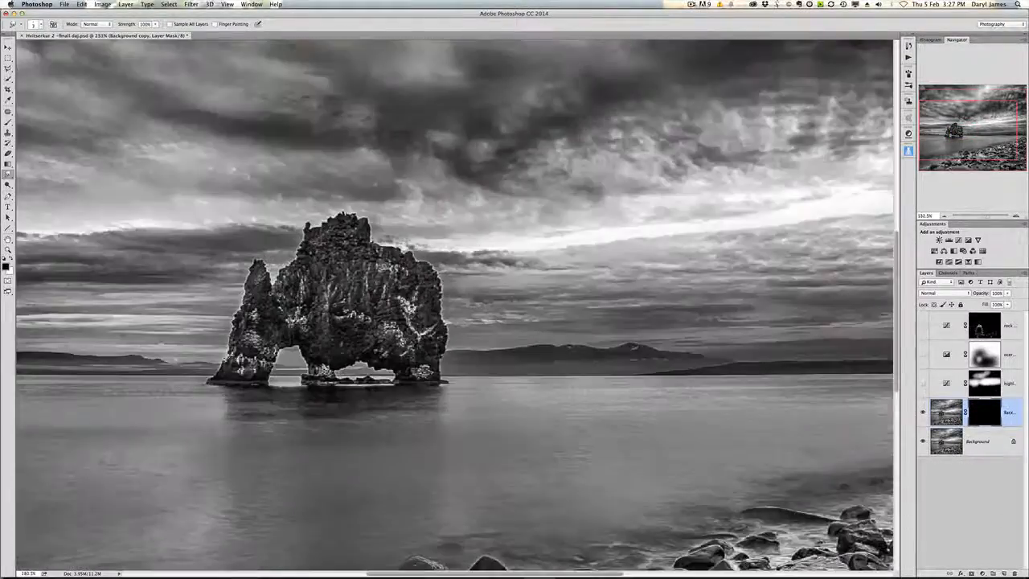
{"action": "scroll", "coordinate": [430, 345], "scroll_direction": "up", "scroll_amount": 5}
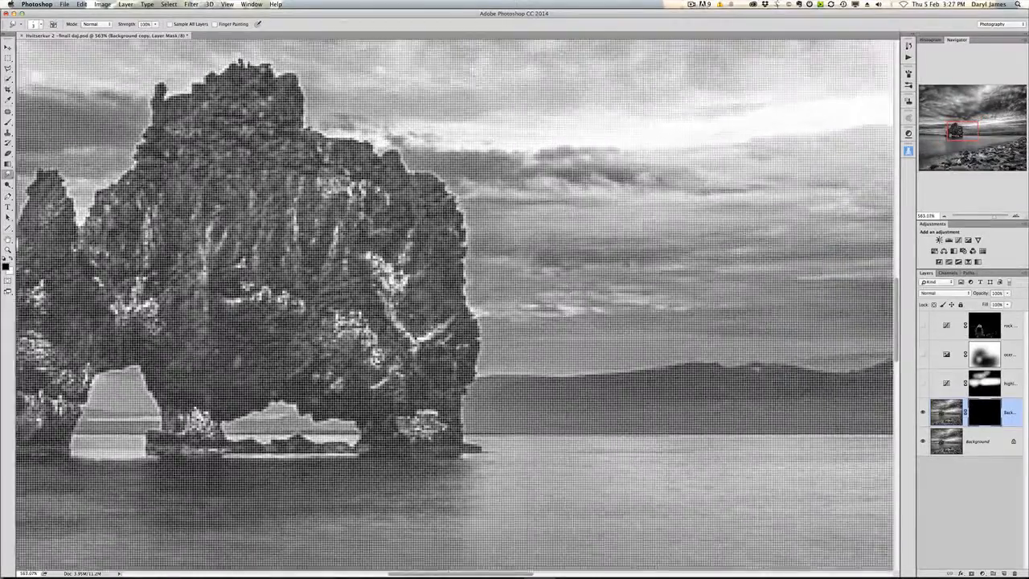
{"action": "scroll", "coordinate": [436, 319], "scroll_direction": "up", "scroll_amount": 3}
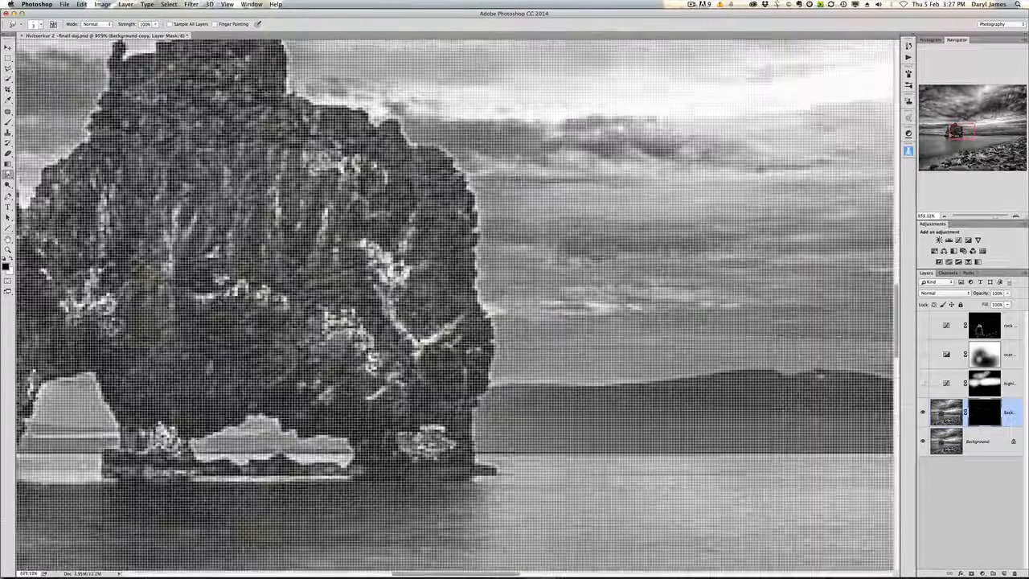
{"action": "scroll", "coordinate": [471, 361], "scroll_direction": "down", "scroll_amount": 3}
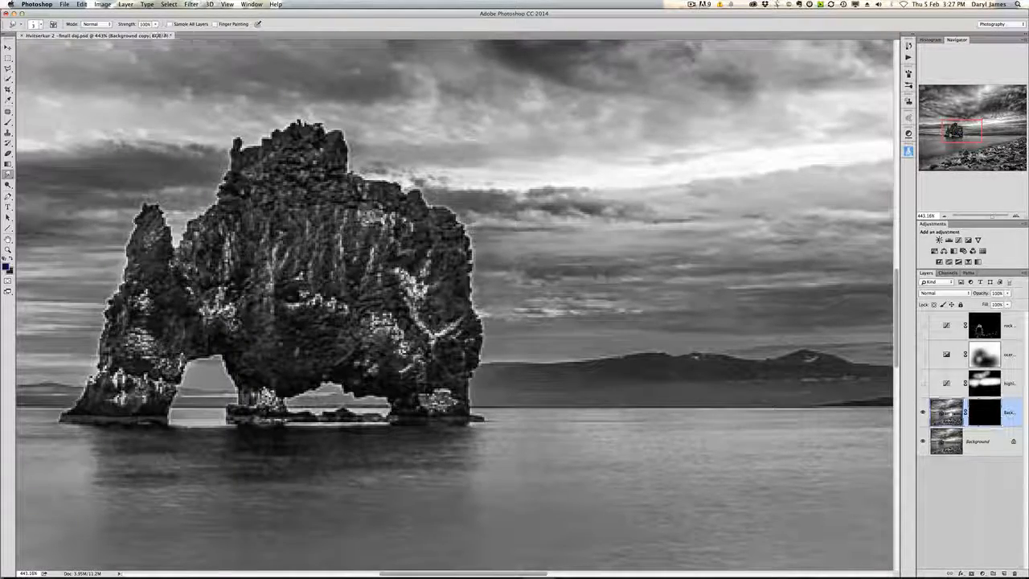
Step: Select the Background copy layer's mask and set the foreground color to white
{"action": "left_click", "coordinate": [946, 412]}
{"action": "left_click", "coordinate": [995, 413]}
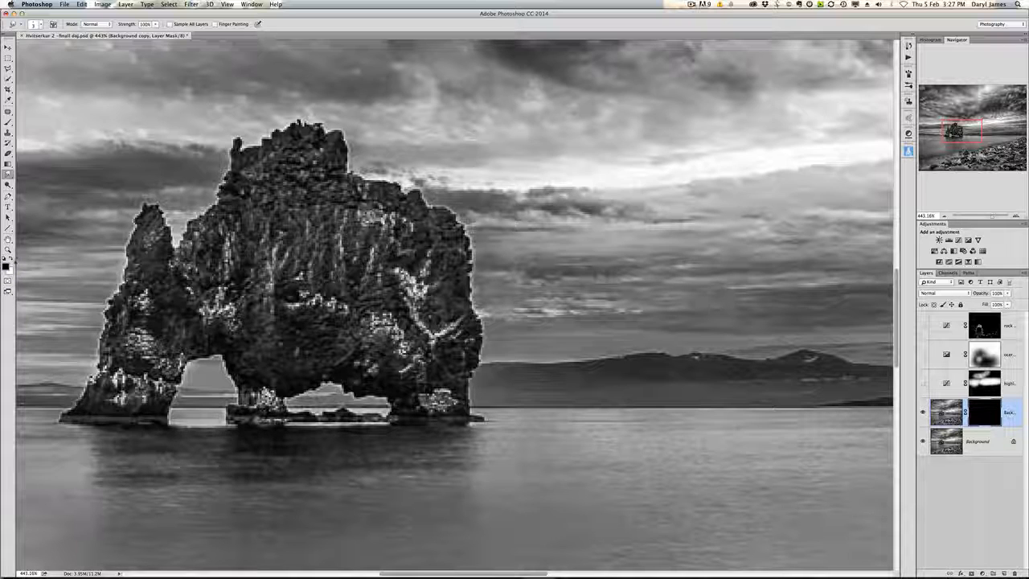
{"action": "left_click", "coordinate": [12, 258]}
{"action": "left_click", "coordinate": [7, 265]}
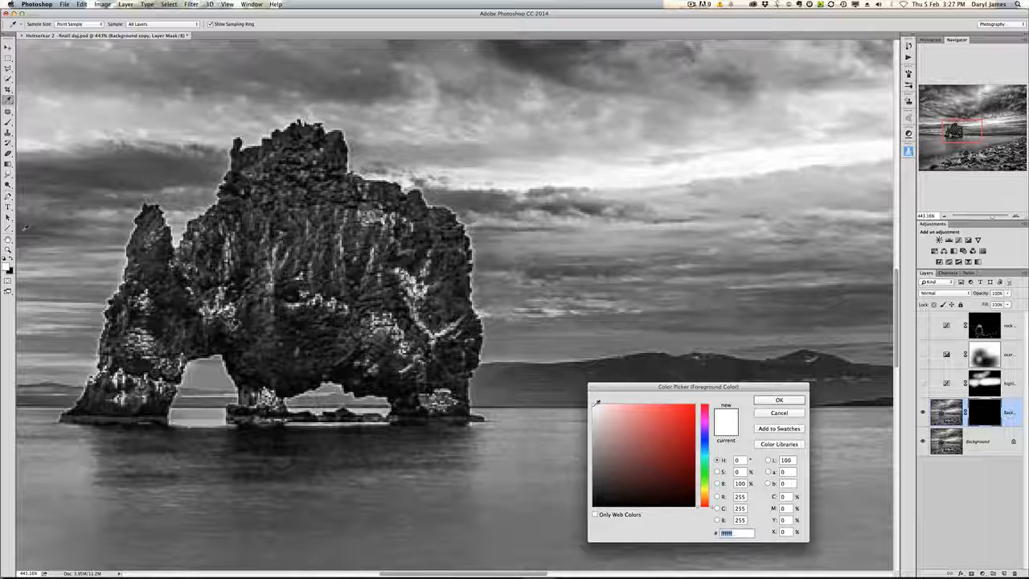
{"action": "left_click", "coordinate": [762, 401]}
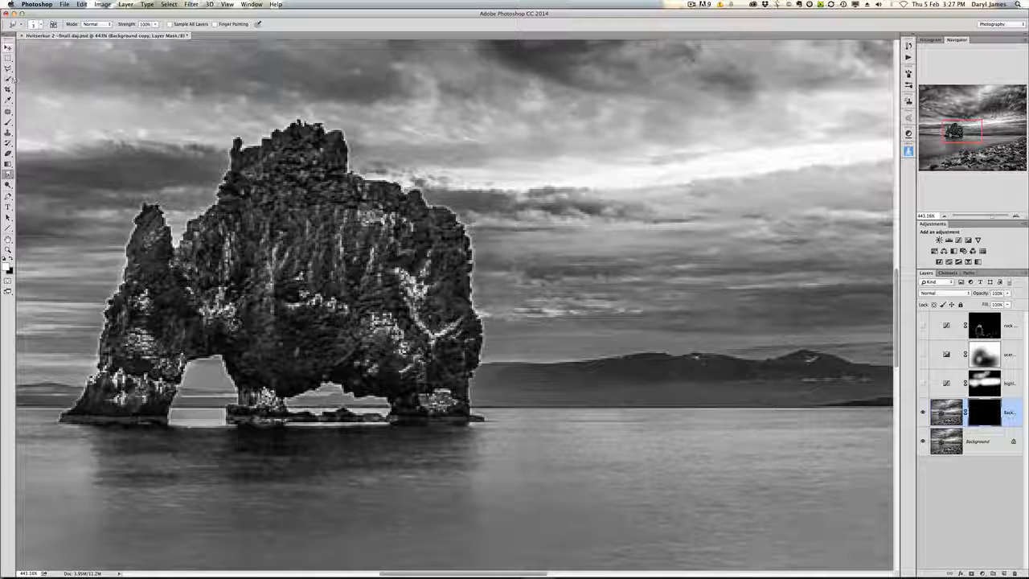
Step: Switch to the Brush tool, set its opacity to 100% and pick a brush size
{"action": "left_click", "coordinate": [8, 121]}
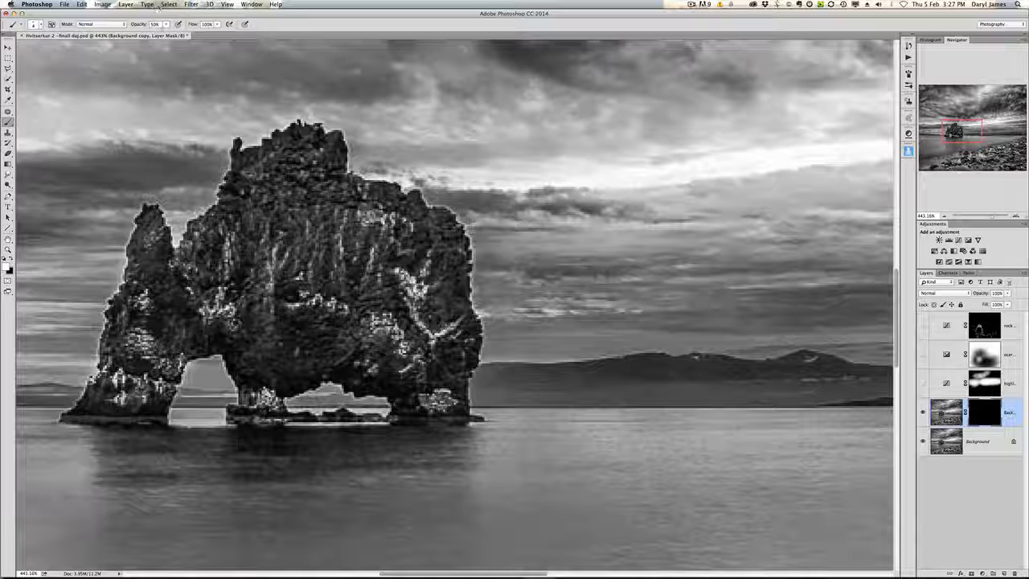
{"action": "left_click", "coordinate": [167, 25]}
{"action": "left_click_drag", "start_coordinate": [168, 34], "coordinate": [192, 35]}
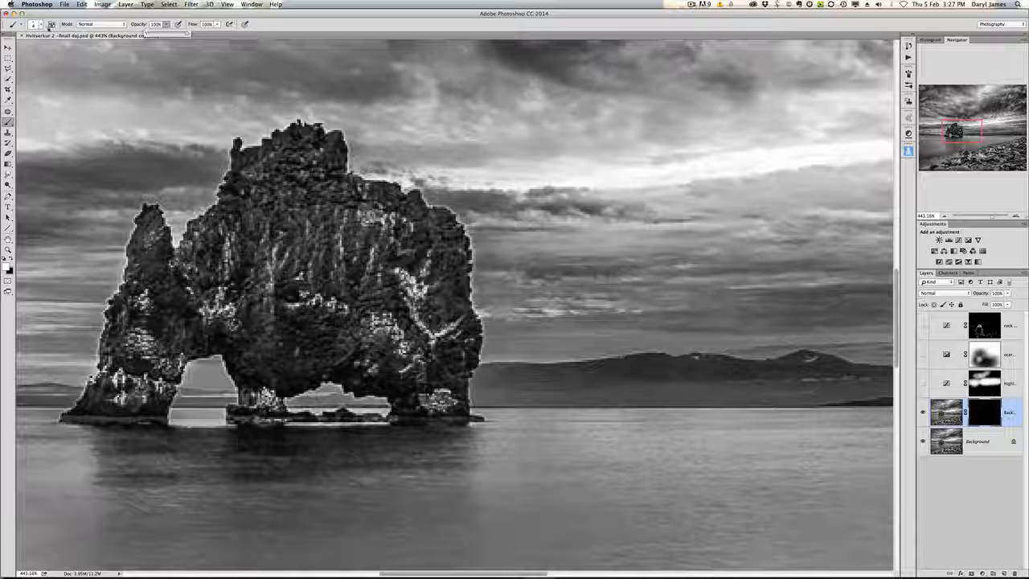
{"action": "left_click", "coordinate": [42, 26]}
{"action": "left_click", "coordinate": [41, 26]}
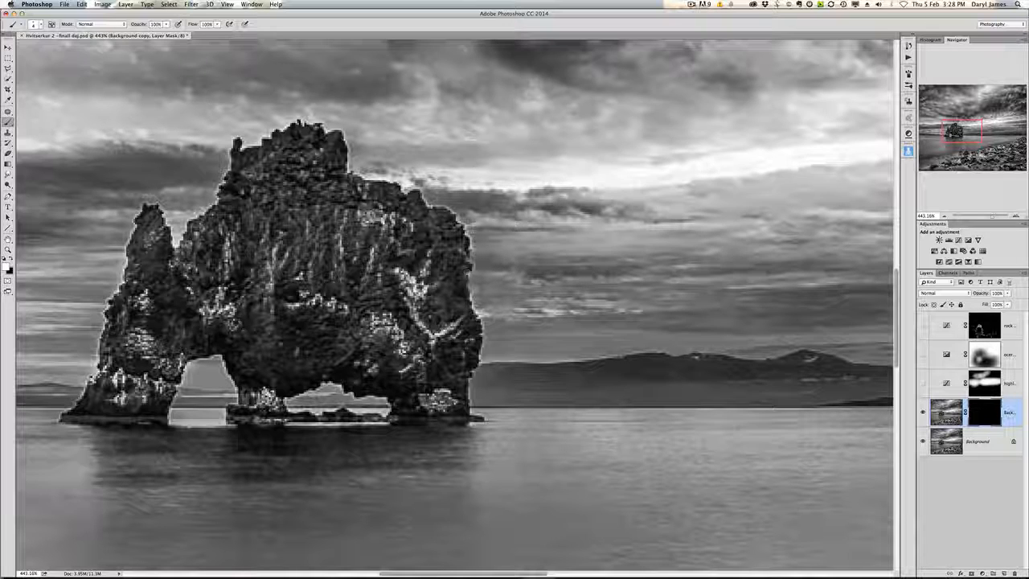
Step: View the mask on its own and paint out the stray white brush marks with black
{"action": "left_click", "coordinate": [992, 421], "text": "alt"}
{"action": "scroll", "coordinate": [493, 289], "scroll_direction": "up", "scroll_amount": 2}
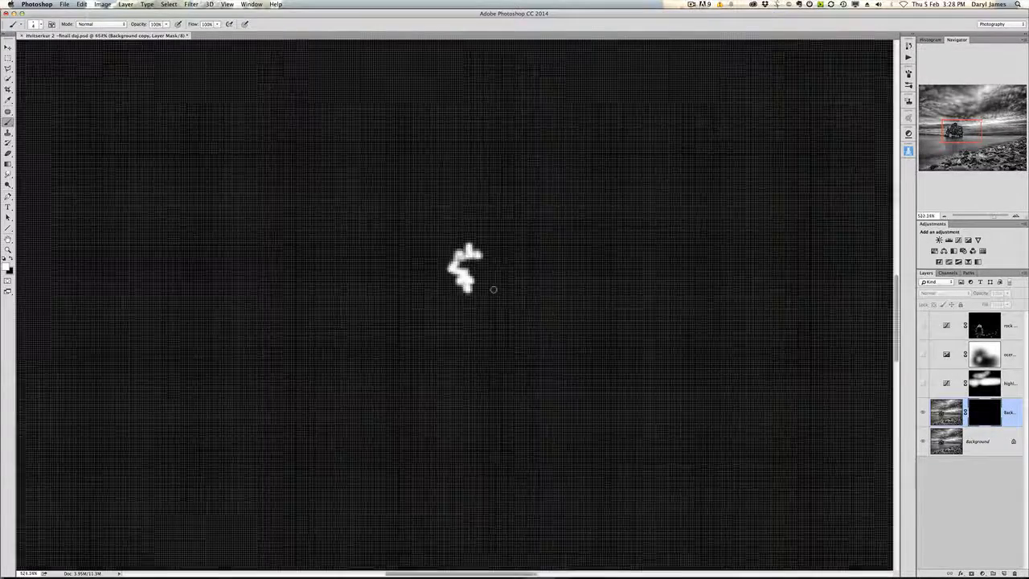
{"action": "scroll", "coordinate": [494, 289], "scroll_direction": "up", "scroll_amount": 1}
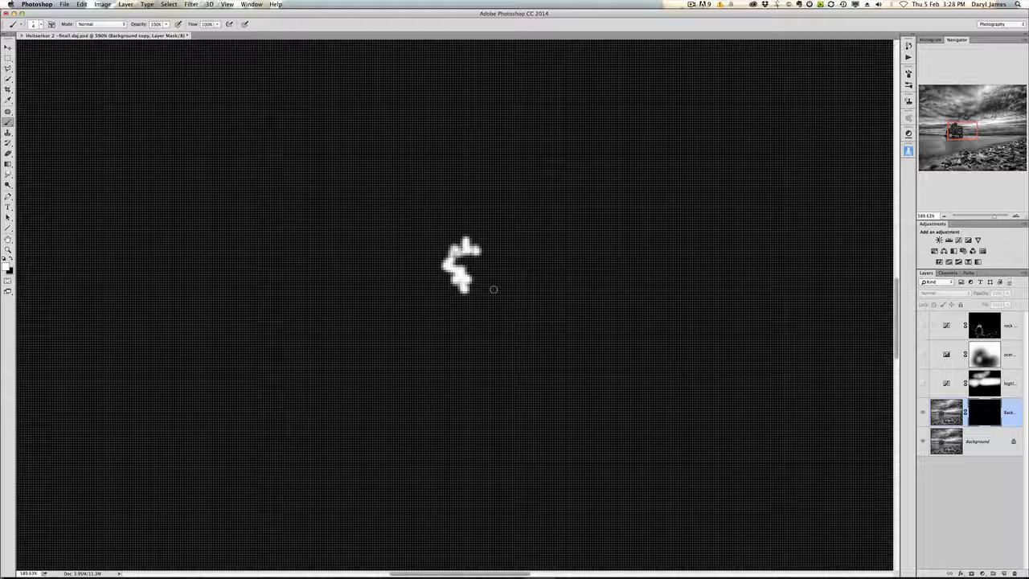
{"action": "left_click", "coordinate": [12, 258]}
{"action": "mouse_move", "coordinate": [438, 268]}
{"action": "left_mouse_down"}
{"action": "mouse_move", "coordinate": [449, 280]}
{"action": "mouse_move", "coordinate": [455, 241]}
{"action": "mouse_move", "coordinate": [462, 293]}
{"action": "mouse_move", "coordinate": [447, 268]}
{"action": "mouse_move", "coordinate": [473, 250]}
{"action": "mouse_move", "coordinate": [437, 281]}
{"action": "mouse_move", "coordinate": [456, 273]}
{"action": "left_mouse_up"}
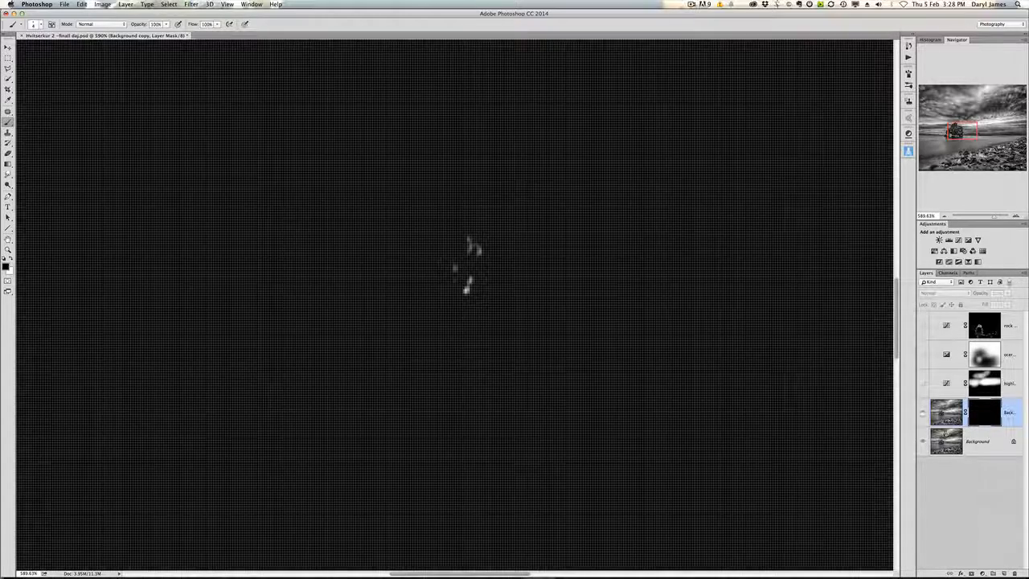
{"action": "left_click", "coordinate": [982, 414], "text": "alt"}
Step: Paint white on the mask along the rock's right edge to reveal the smudged halo fix there
{"action": "scroll", "coordinate": [457, 284], "scroll_direction": "up", "scroll_amount": 2}
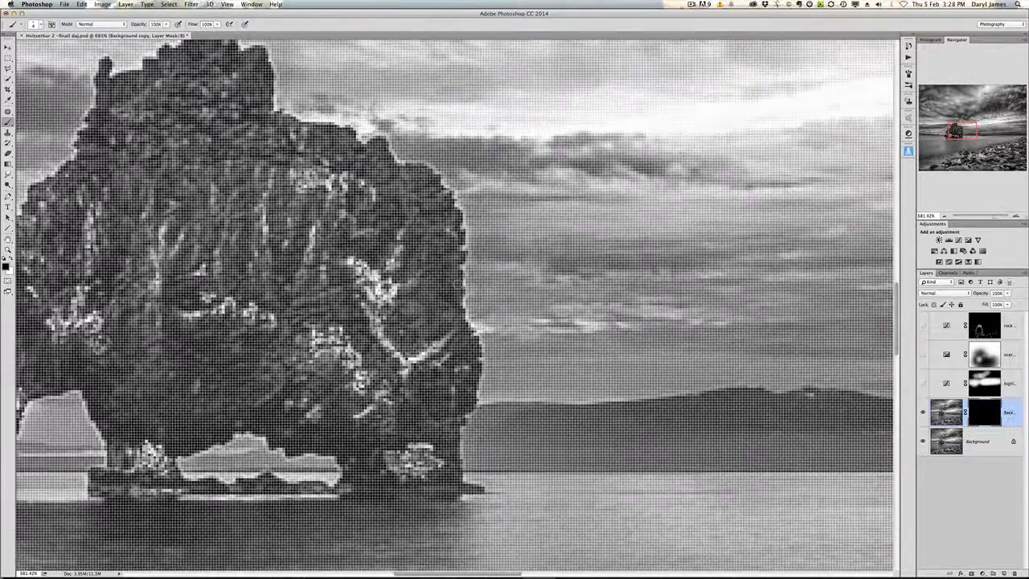
{"action": "scroll", "coordinate": [457, 283], "scroll_direction": "up", "scroll_amount": 3}
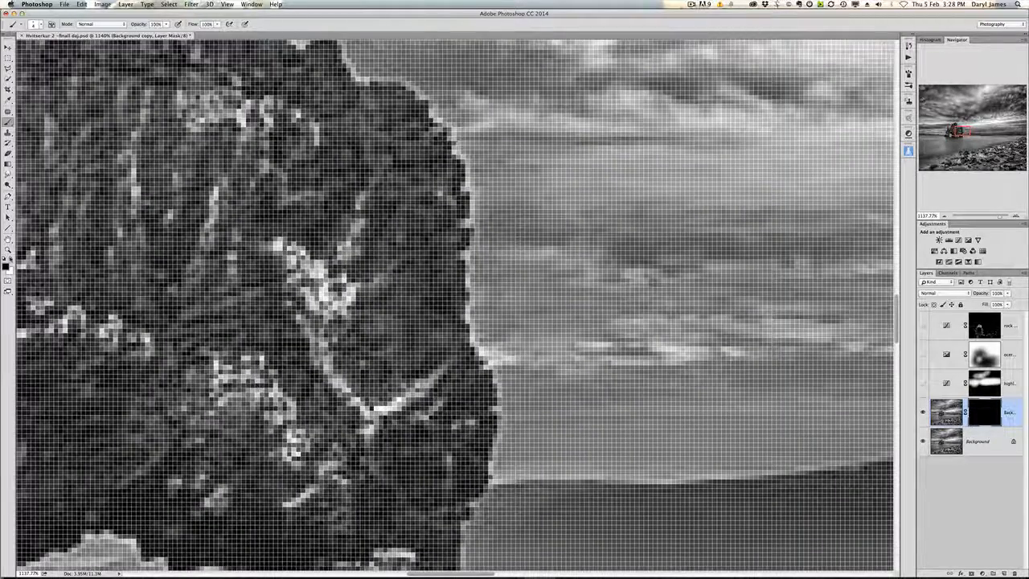
{"action": "left_click", "coordinate": [10, 259]}
{"action": "left_click_drag", "start_coordinate": [471, 331], "coordinate": [465, 307]}
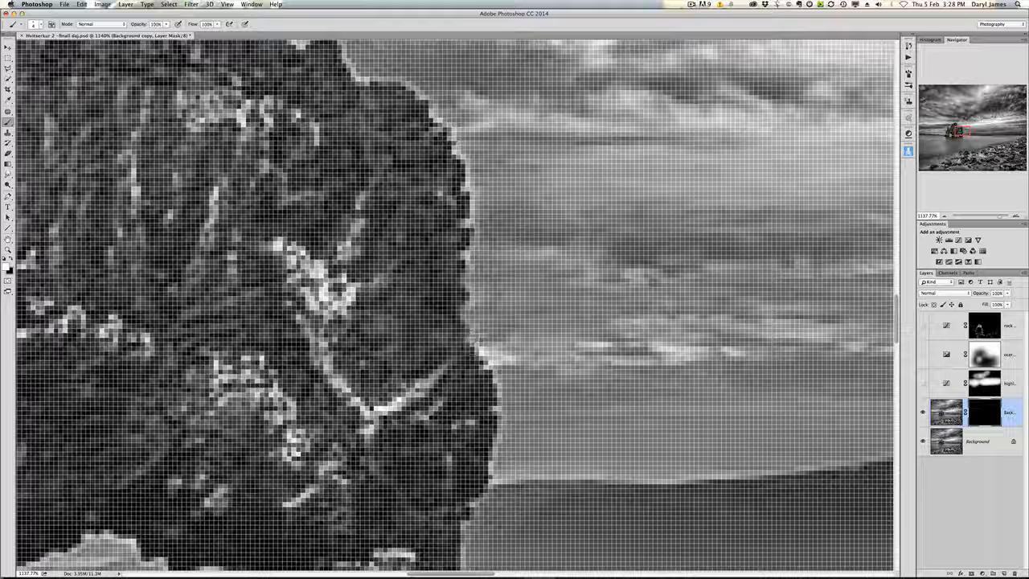
{"action": "left_click_drag", "start_coordinate": [474, 346], "coordinate": [494, 410]}
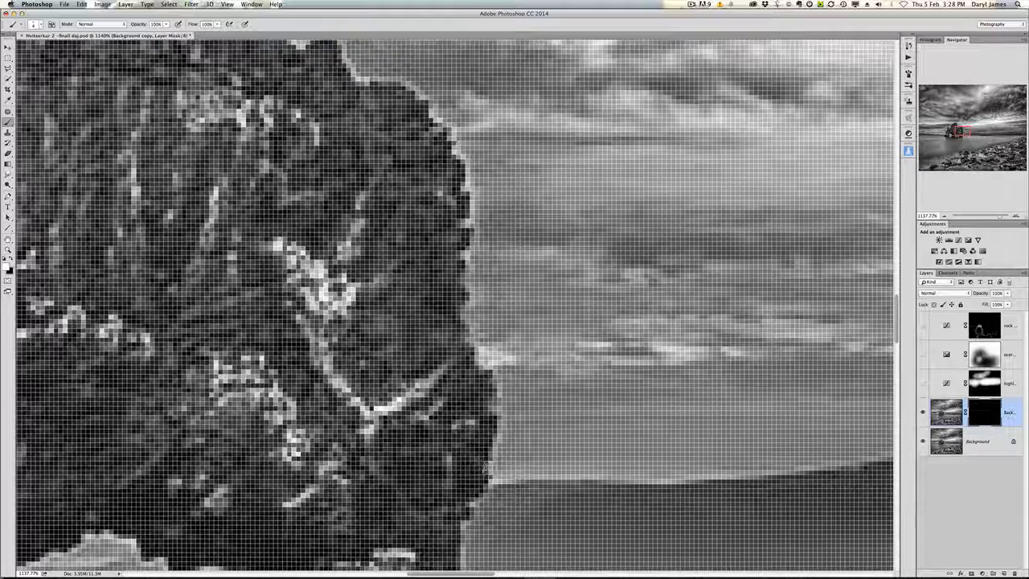
{"action": "scroll", "coordinate": [483, 467], "scroll_direction": "down", "scroll_amount": 2}
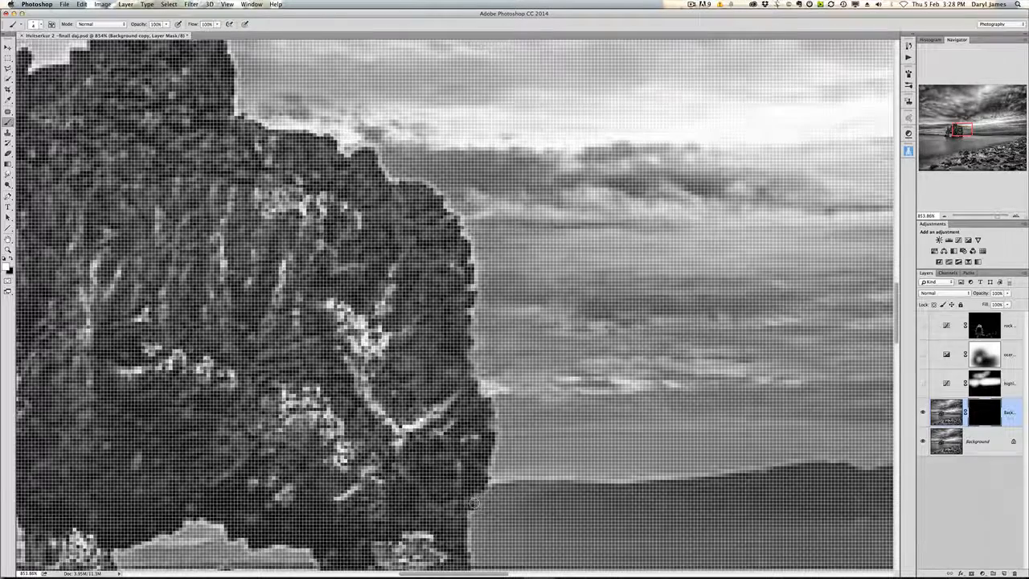
{"action": "left_click_drag", "start_coordinate": [474, 503], "coordinate": [471, 548]}
{"action": "scroll", "coordinate": [473, 283], "scroll_direction": "down", "scroll_amount": 2}
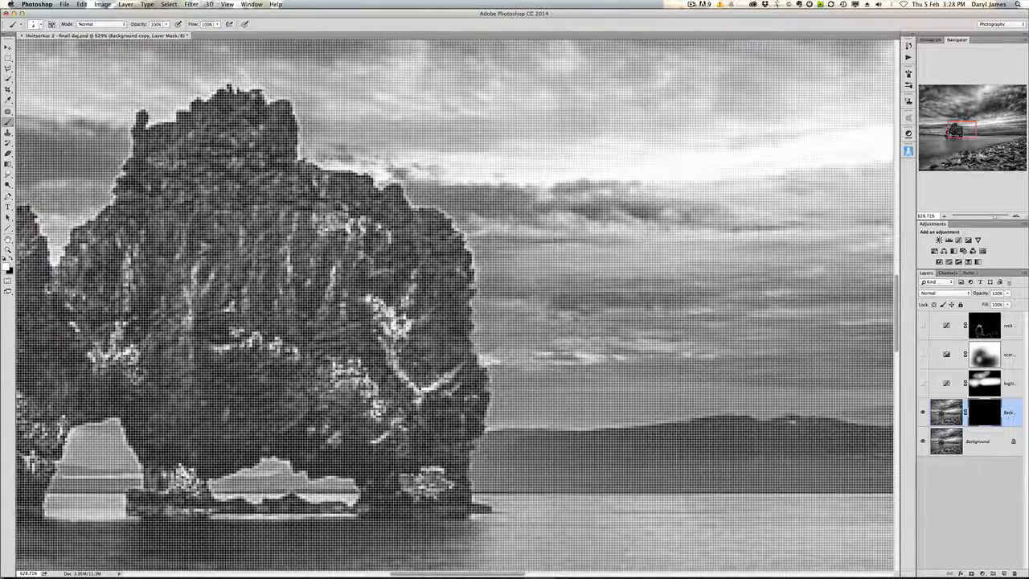
{"action": "scroll", "coordinate": [473, 283], "scroll_direction": "down", "scroll_amount": 2}
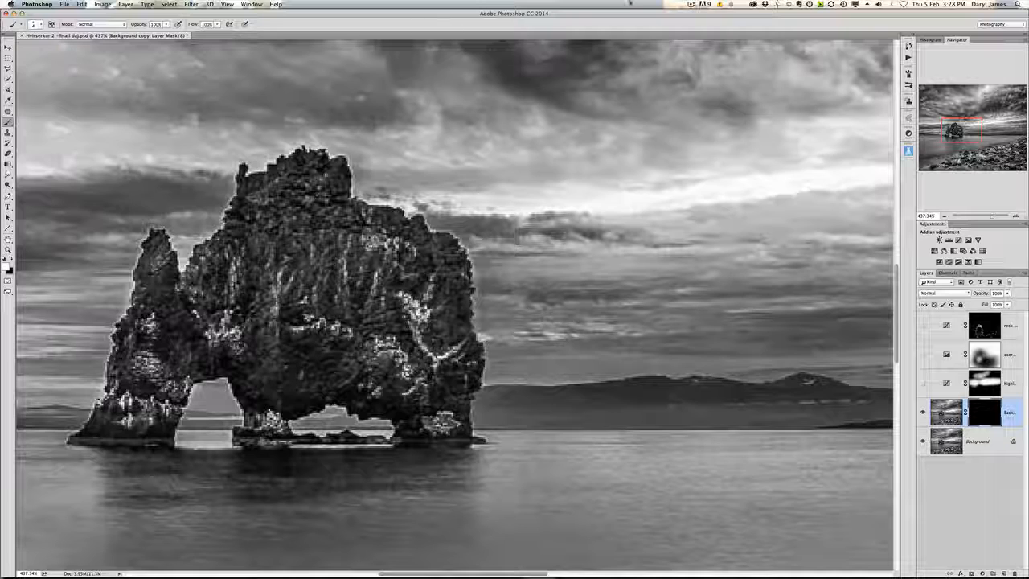
{"action": "left_click", "coordinate": [691, 4]}
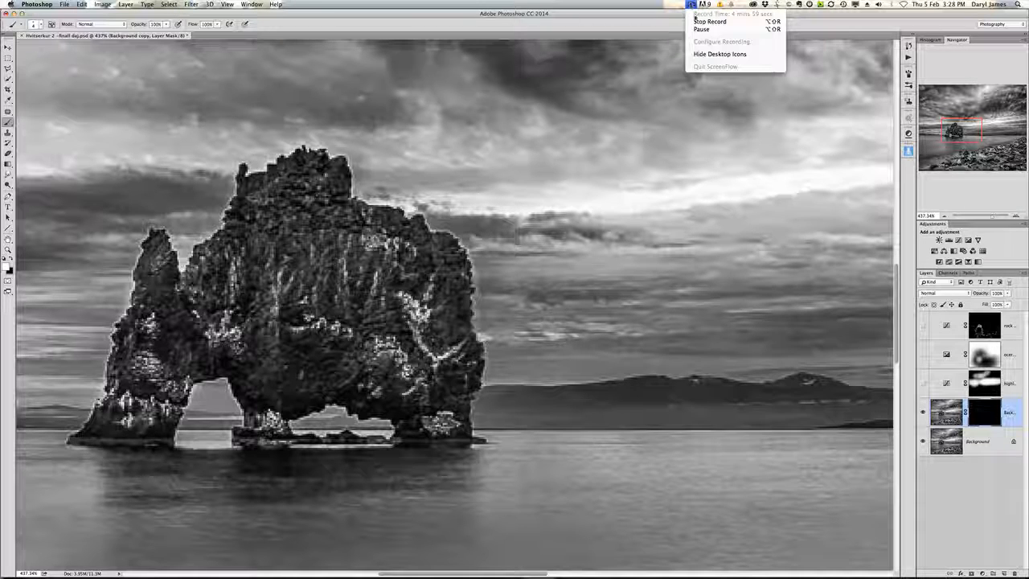
{"action": "left_click", "coordinate": [710, 21]}
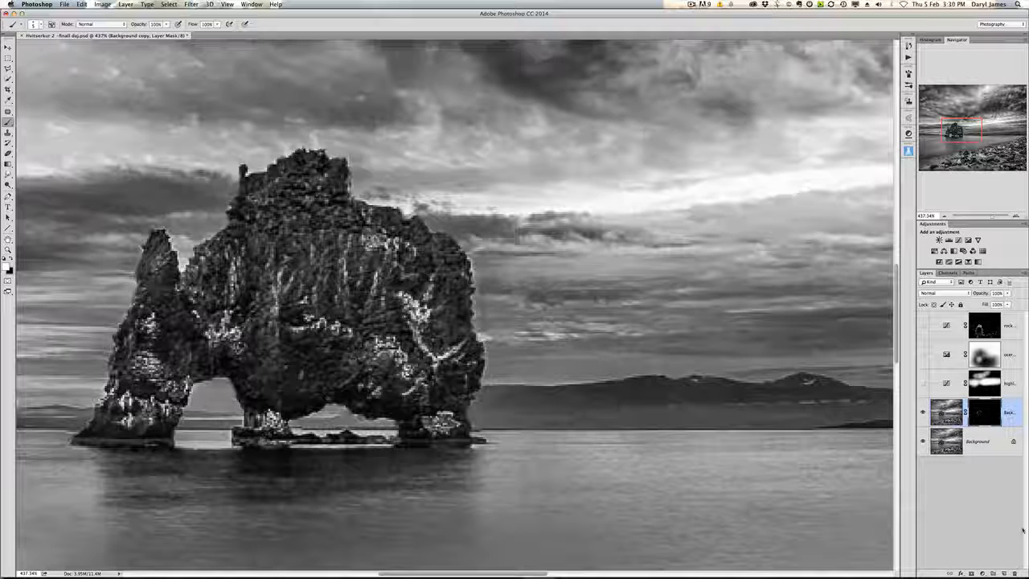
Step: Toggle the Background copy layer on and off repeatedly to compare the masked edges with the original
{"action": "left_click", "coordinate": [921, 413]}
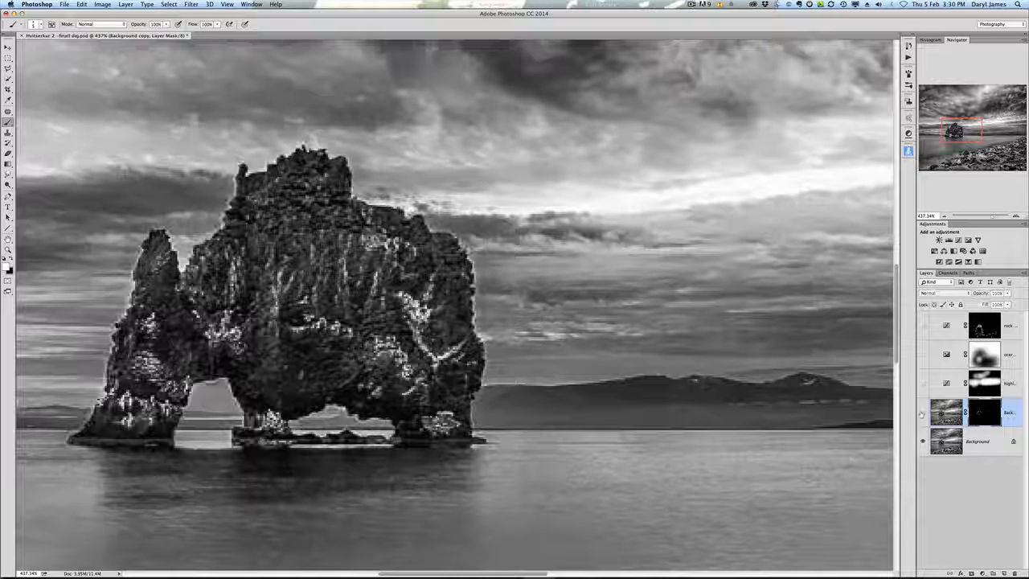
{"action": "left_click", "coordinate": [922, 414]}
{"action": "left_click", "coordinate": [921, 414]}
{"action": "left_click", "coordinate": [921, 413]}
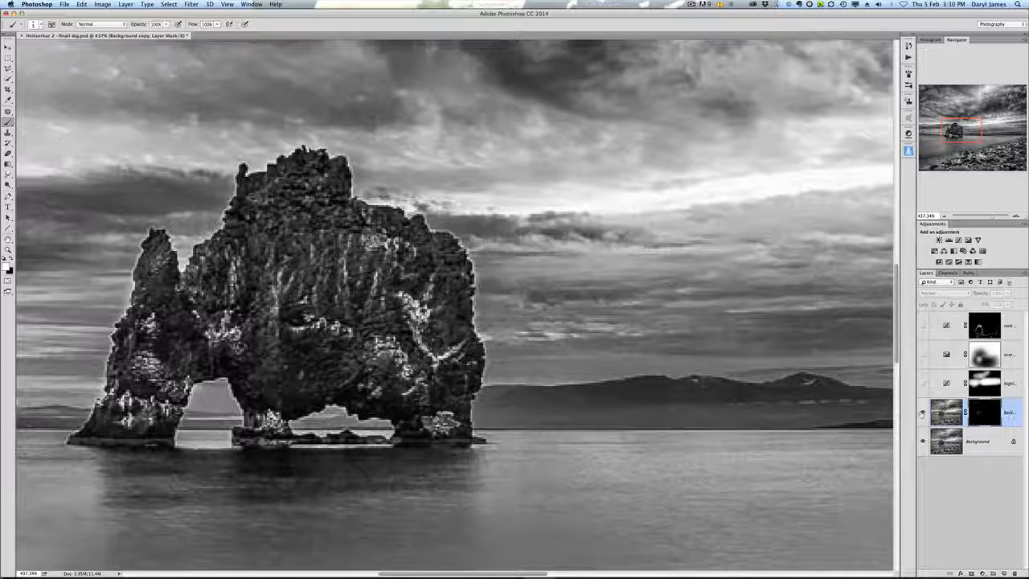
{"action": "left_click", "coordinate": [922, 414]}
{"action": "left_click", "coordinate": [922, 414]}
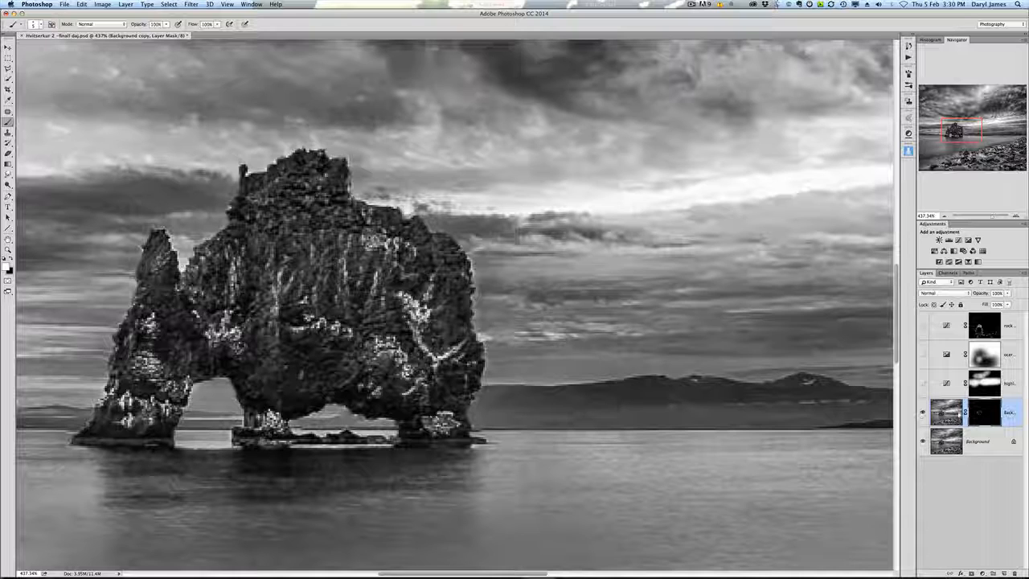
Step: Disable and re-enable the layer mask, view the mask alone, and zoom out to the whole image
{"action": "left_click", "coordinate": [981, 413], "text": "shift"}
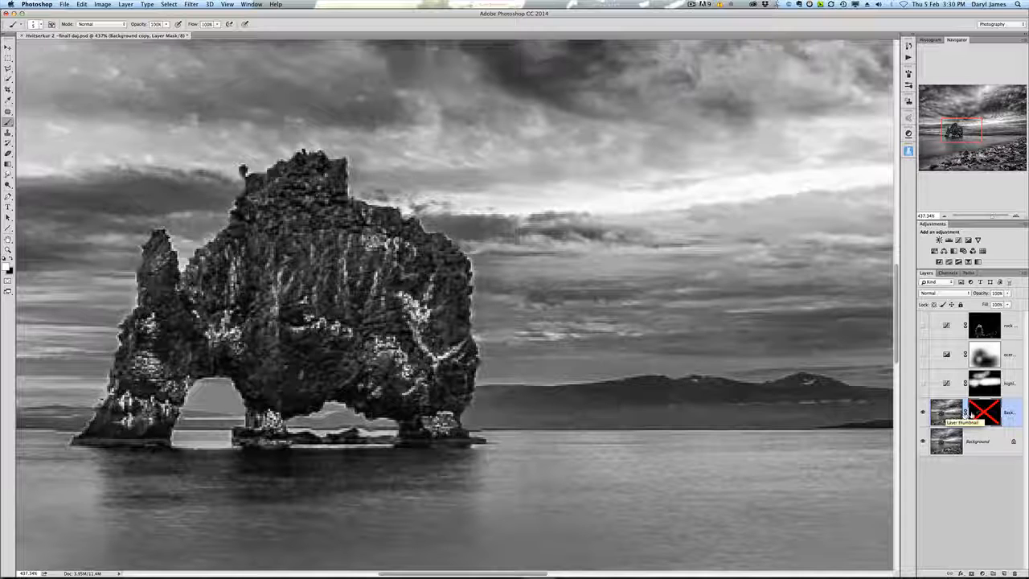
{"action": "left_click", "coordinate": [982, 412], "text": "shift"}
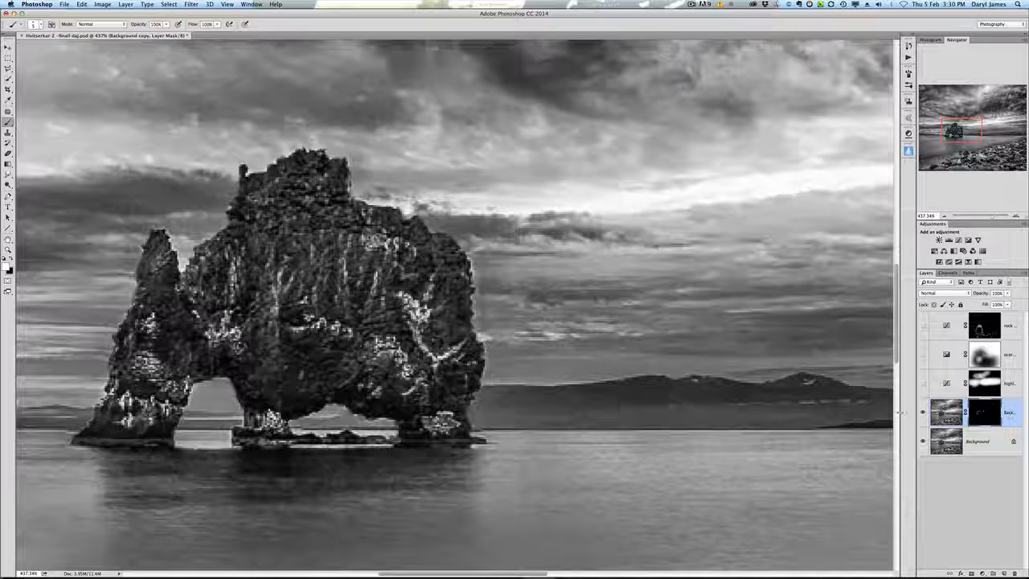
{"action": "left_click", "coordinate": [993, 416], "text": "alt"}
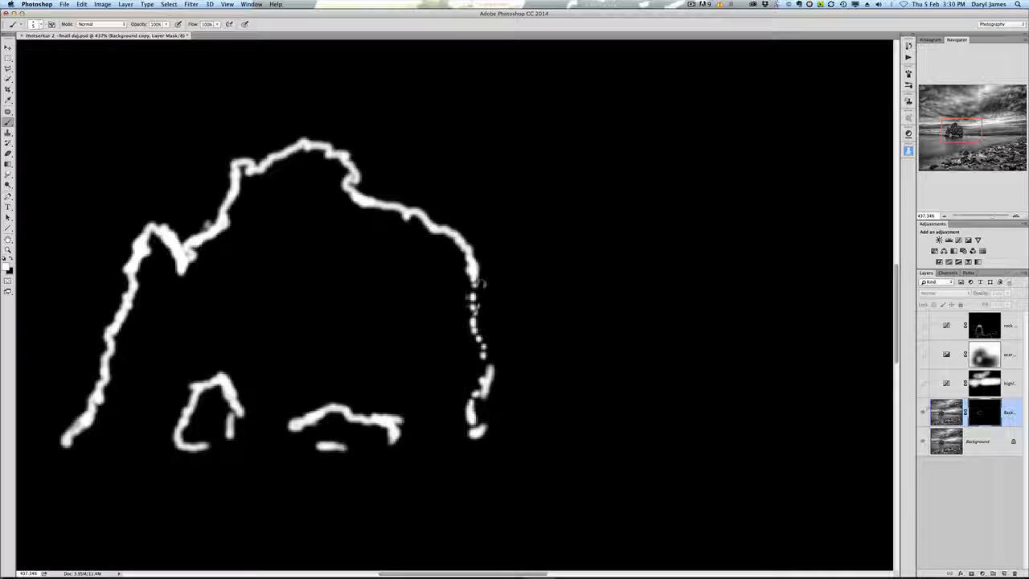
{"action": "left_click", "coordinate": [922, 412]}
{"action": "scroll", "coordinate": [772, 361], "scroll_direction": "down", "scroll_amount": 10}
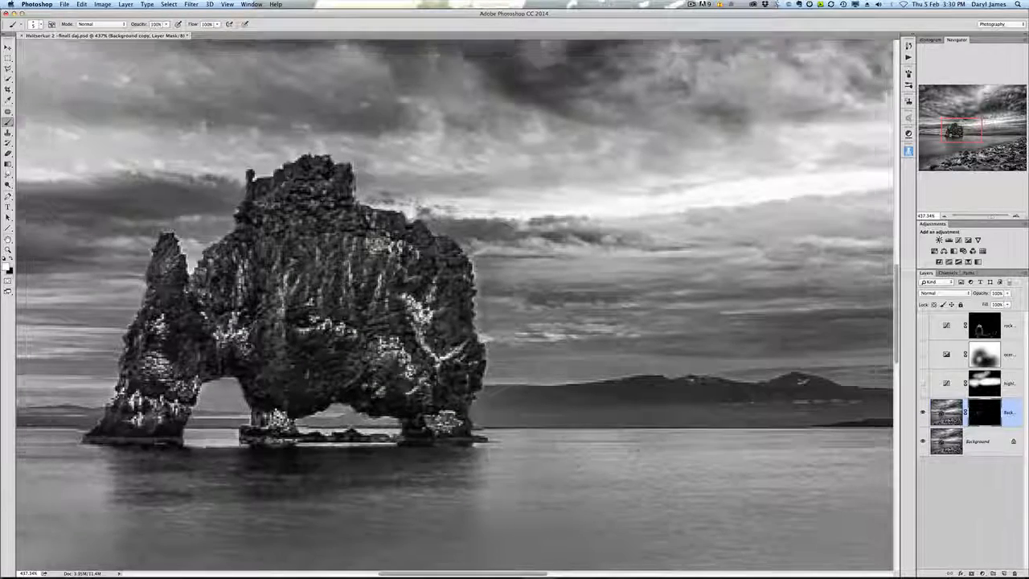
{"action": "scroll", "coordinate": [454, 306], "scroll_direction": "up", "scroll_amount": 2}
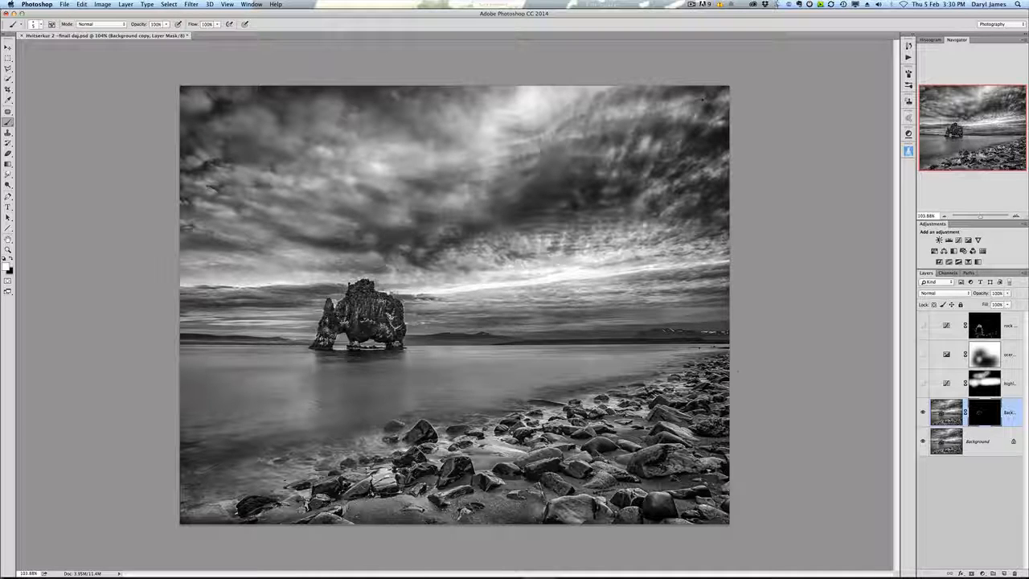
Step: Zoom in on the sky above the horizon and open the Info panel
{"action": "scroll", "coordinate": [308, 316], "scroll_direction": "up", "scroll_amount": 2}
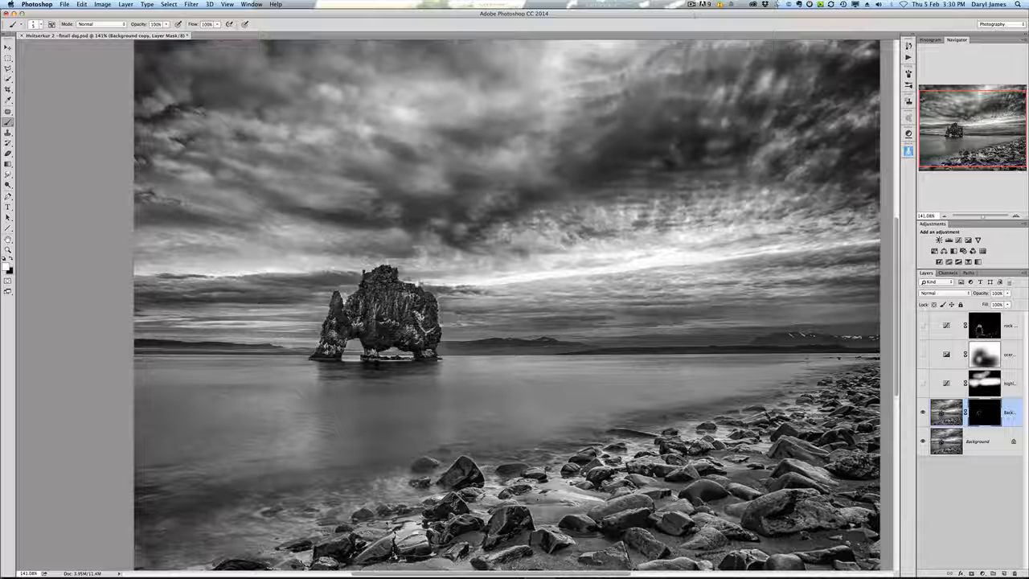
{"action": "scroll", "coordinate": [305, 319], "scroll_direction": "down", "scroll_amount": 2}
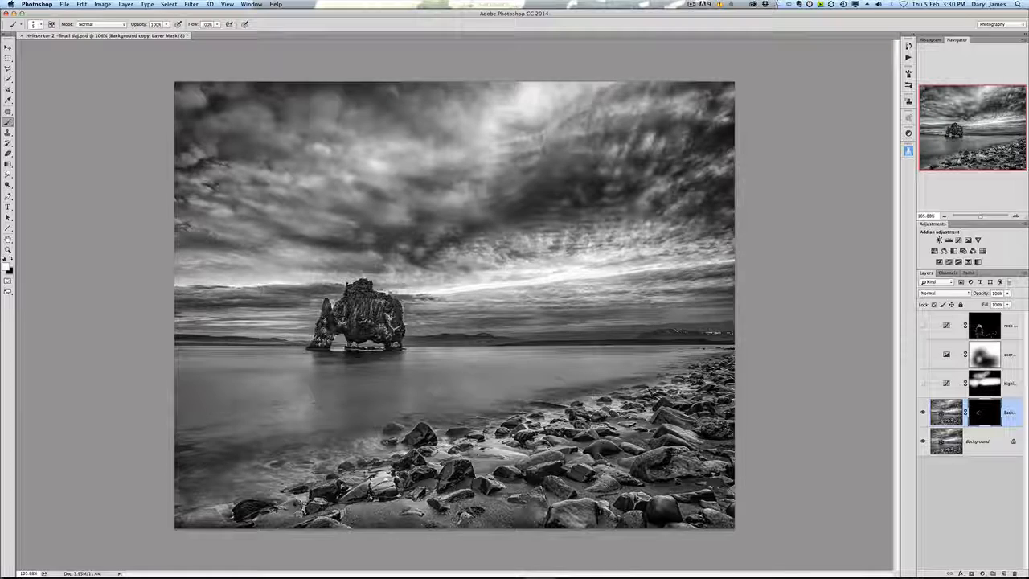
{"action": "scroll", "coordinate": [572, 271], "scroll_direction": "up", "scroll_amount": 5}
{"action": "scroll", "coordinate": [573, 270], "scroll_direction": "up", "scroll_amount": 1}
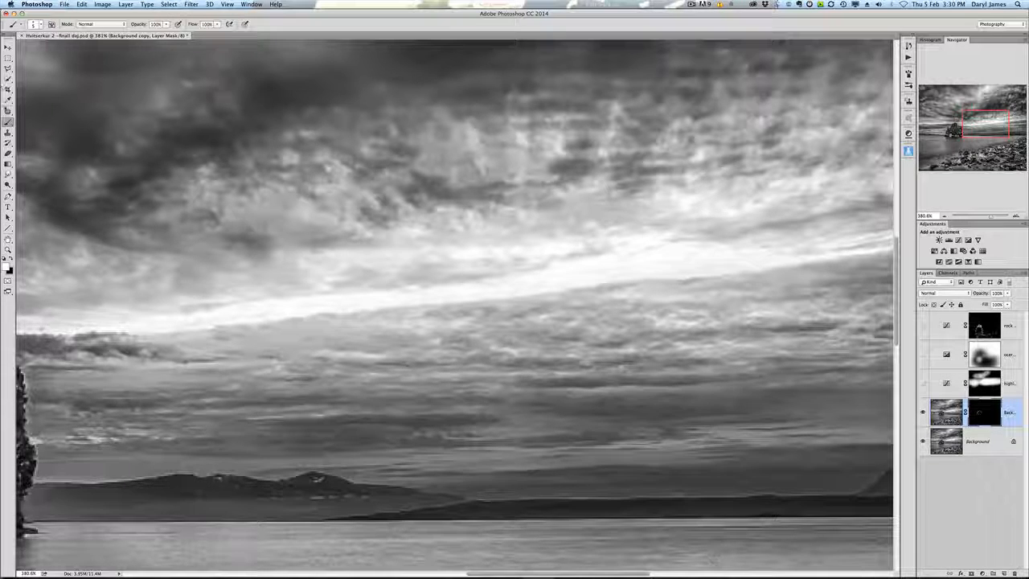
{"action": "left_click", "coordinate": [229, 5]}
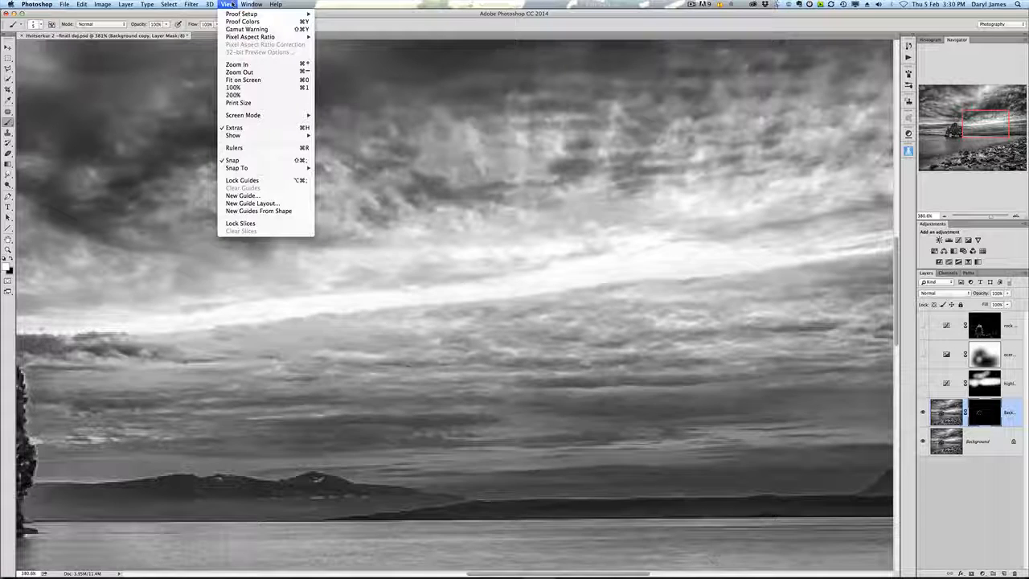
{"action": "mouse_move", "coordinate": [243, 4]}
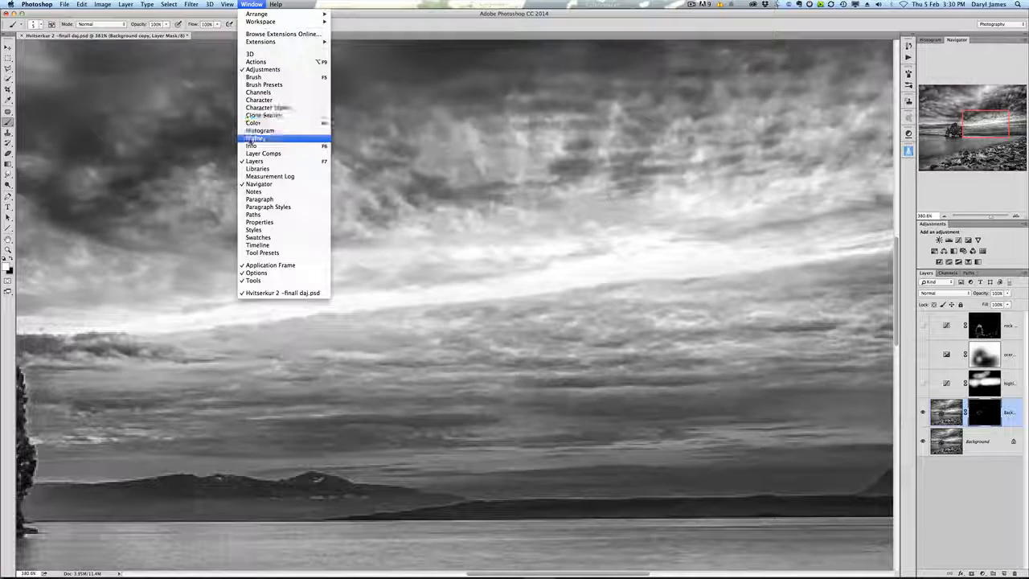
{"action": "left_click", "coordinate": [251, 146]}
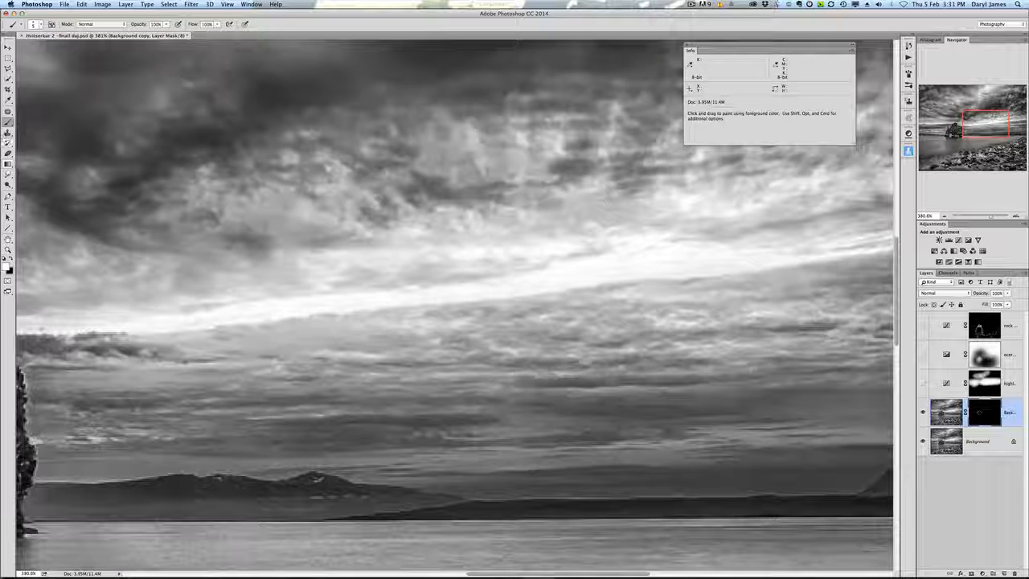
Step: Pick the Eyedropper, switch between the Background copy's mask and image thumbnails, close the Info panel and fit the image on screen
{"action": "left_click", "coordinate": [8, 100]}
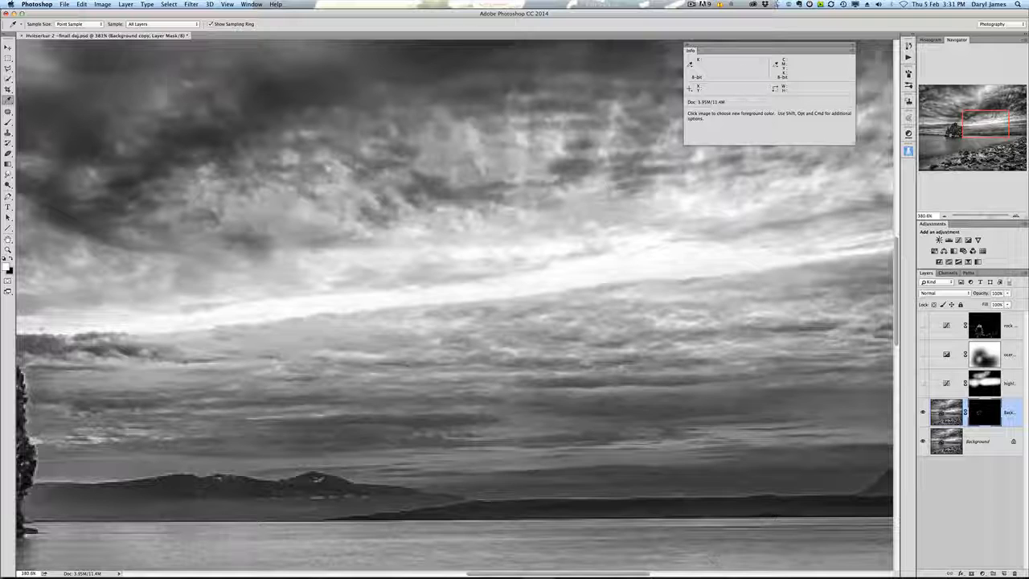
{"action": "left_click", "coordinate": [946, 413]}
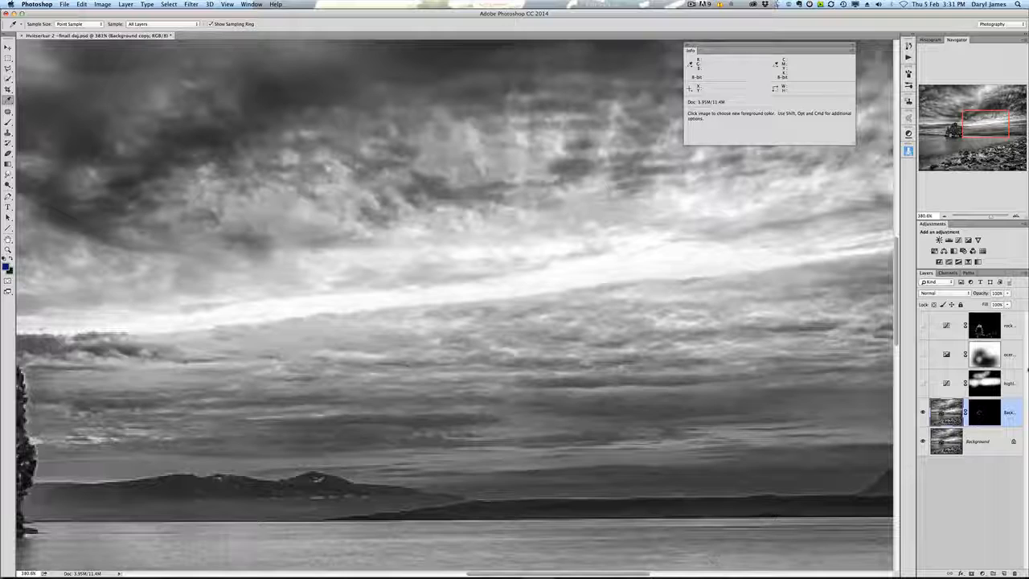
{"action": "left_click", "coordinate": [990, 413]}
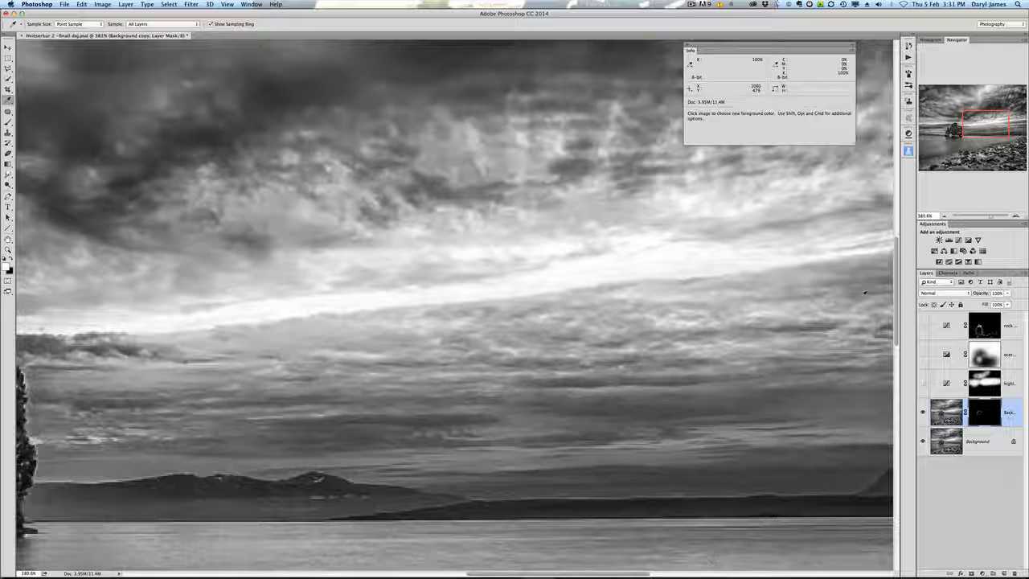
{"action": "left_click", "coordinate": [943, 413]}
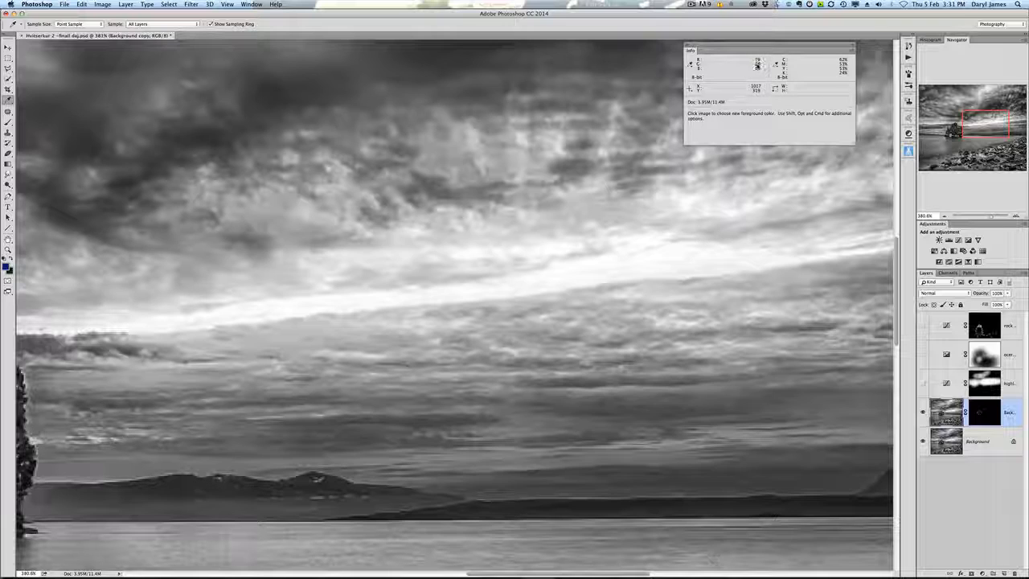
{"action": "left_click", "coordinate": [687, 45]}
{"action": "key", "text": "super+0"}
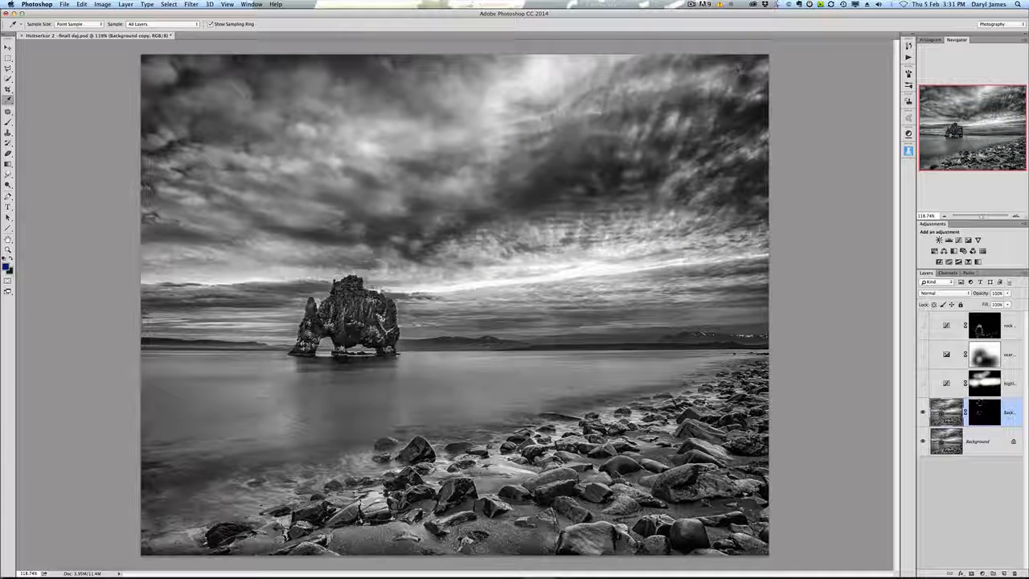
Step: Toggle the highlights adjustment layer on and off repeatedly to compare the image with and without it
{"action": "left_click", "coordinate": [923, 384]}
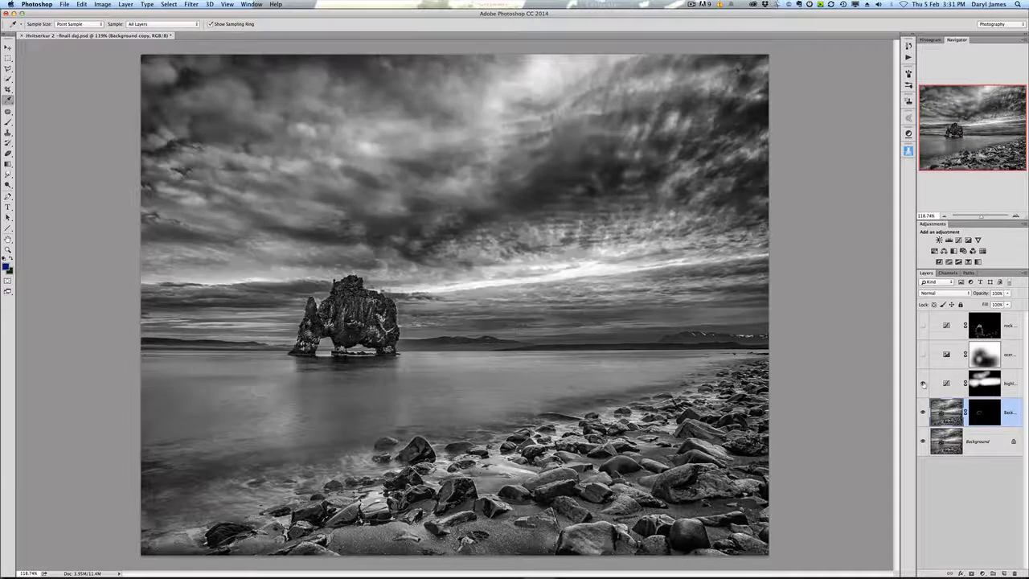
{"action": "left_click", "coordinate": [922, 384]}
{"action": "left_click", "coordinate": [922, 383]}
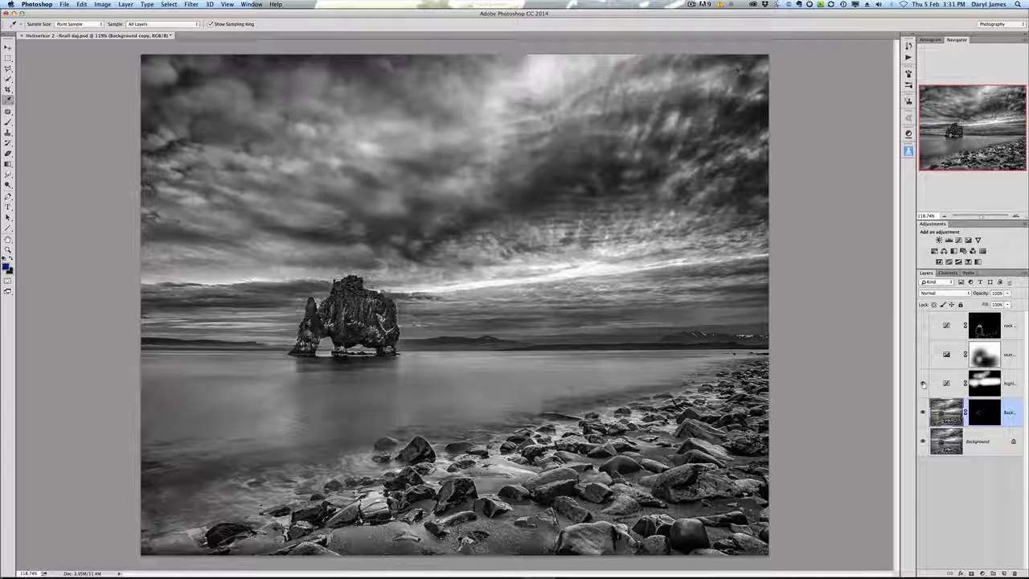
{"action": "left_click", "coordinate": [922, 383]}
{"action": "left_click", "coordinate": [923, 383]}
{"action": "left_click", "coordinate": [923, 384]}
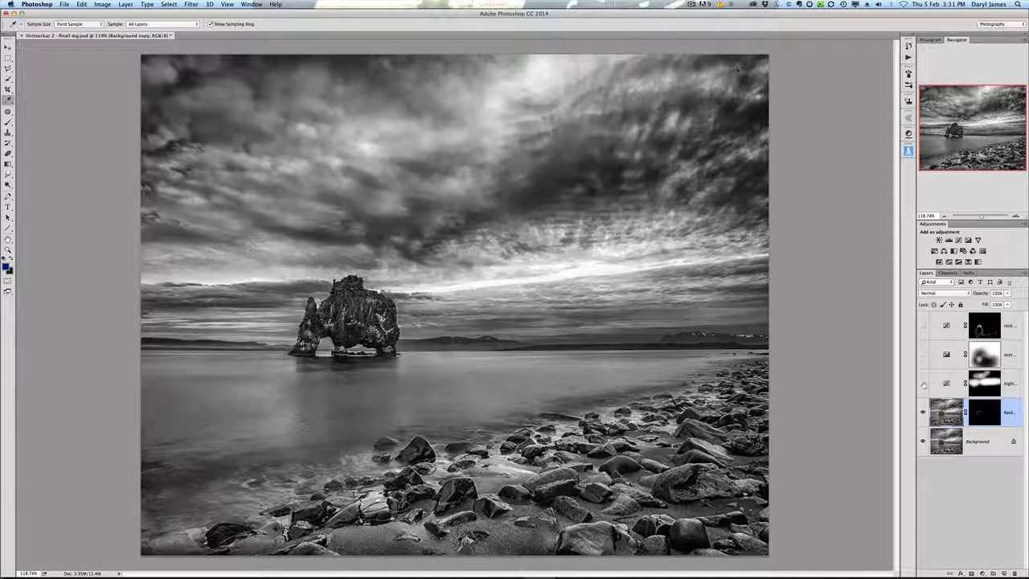
{"action": "left_click", "coordinate": [923, 383]}
{"action": "left_click", "coordinate": [922, 384]}
{"action": "left_click", "coordinate": [923, 383]}
{"action": "left_click", "coordinate": [922, 383]}
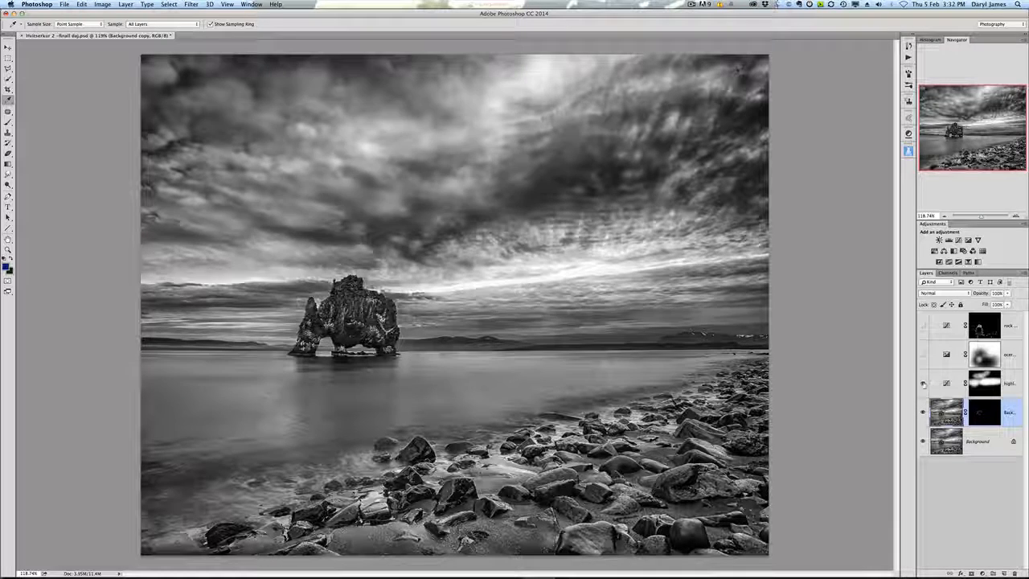
{"action": "left_click", "coordinate": [923, 384]}
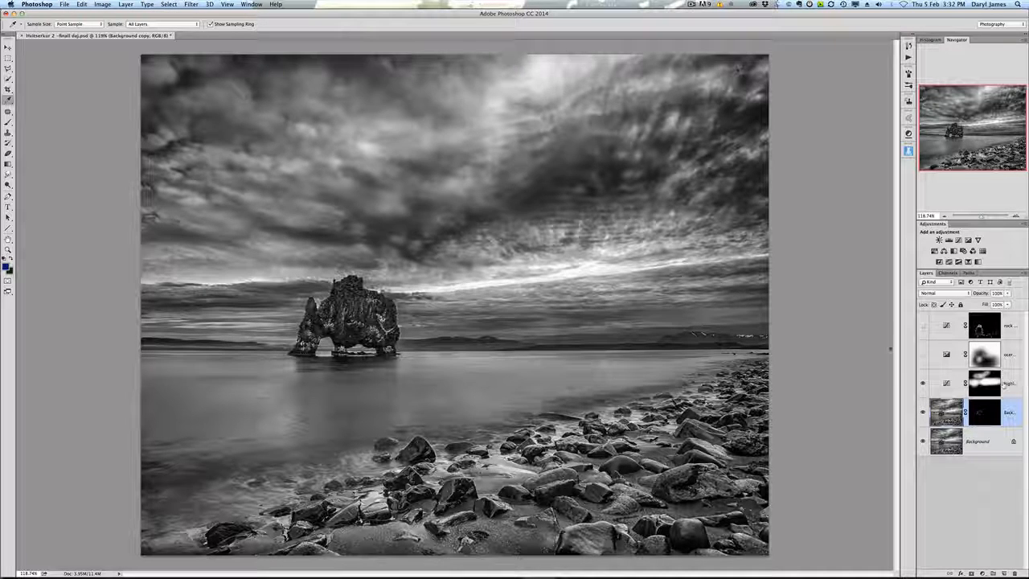
{"action": "left_click", "coordinate": [923, 384]}
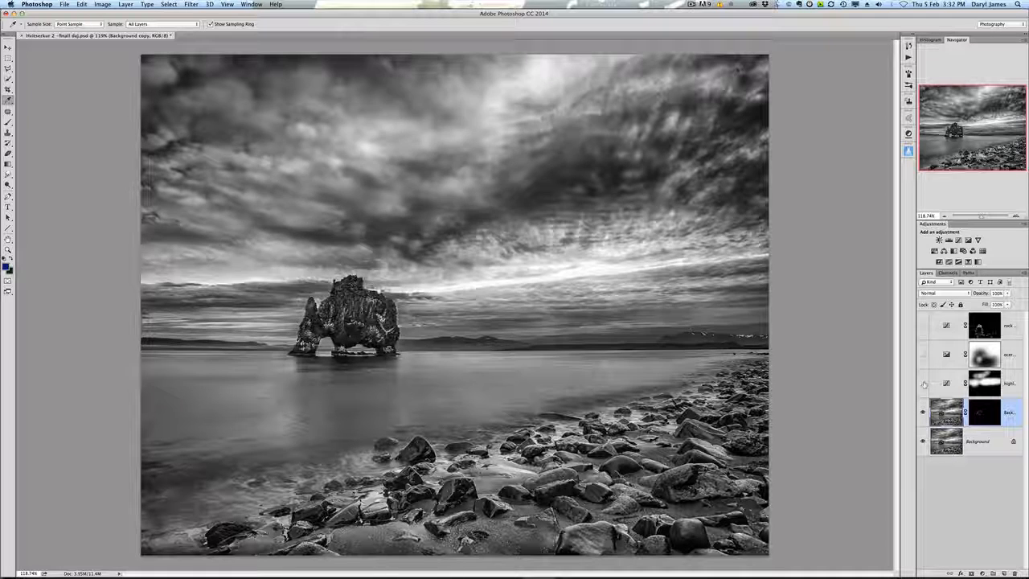
{"action": "left_click", "coordinate": [922, 384]}
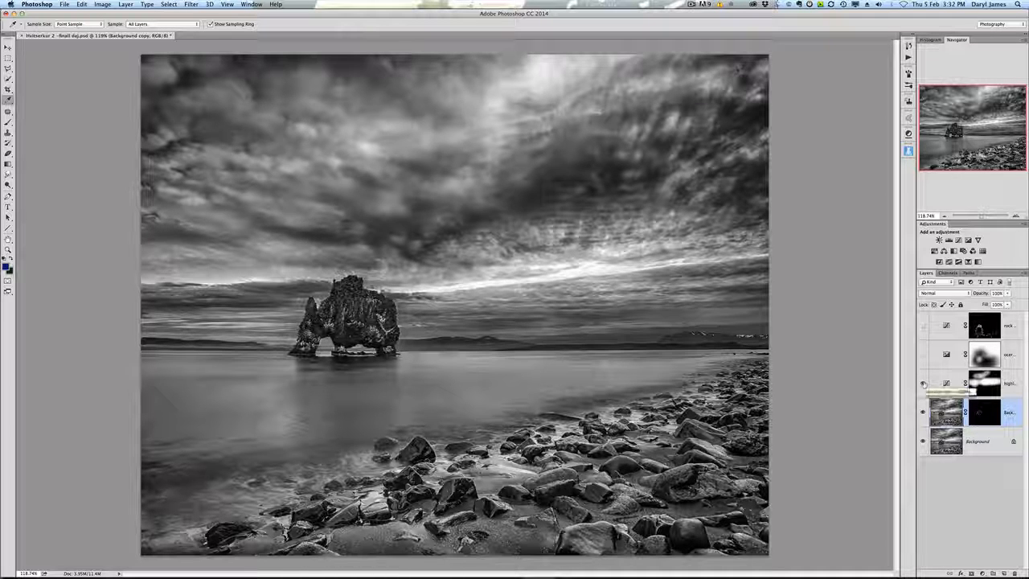
{"action": "left_click", "coordinate": [922, 384]}
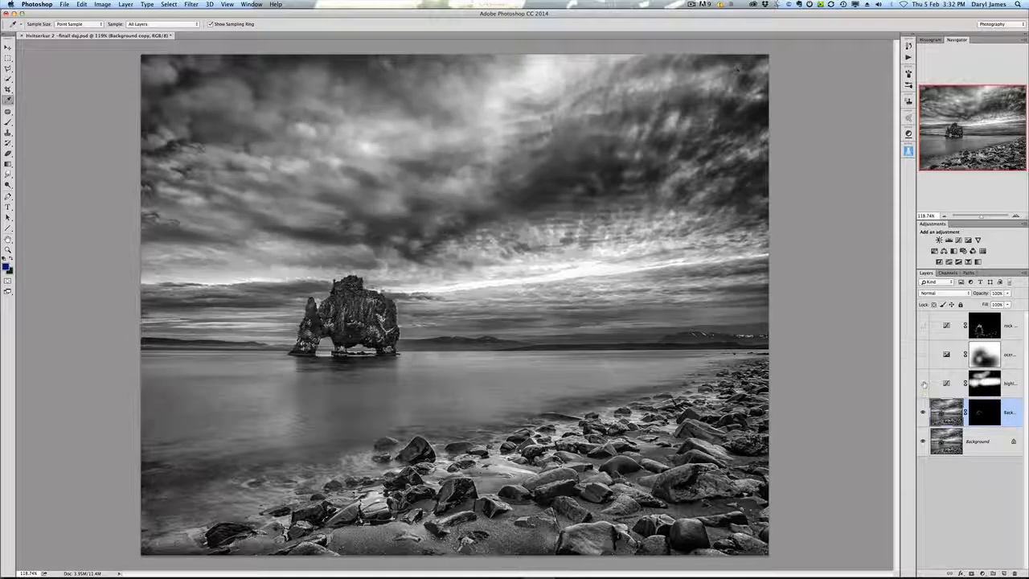
{"action": "left_click", "coordinate": [923, 383]}
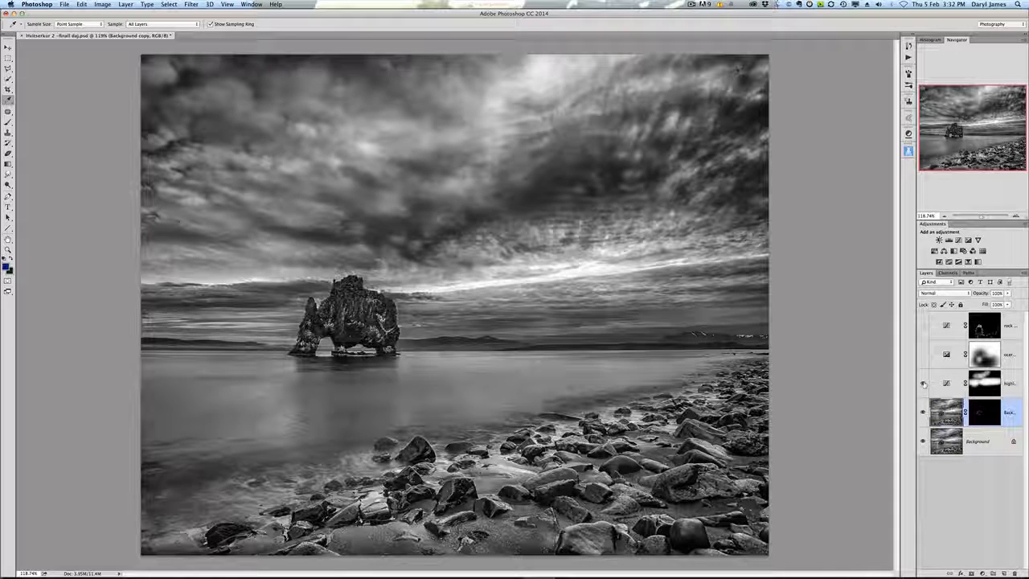
Step: Delete the highlights adjustment layer and add a new Curves adjustment layer above the Background copy
{"action": "left_click_drag", "start_coordinate": [949, 384], "coordinate": [1015, 573]}
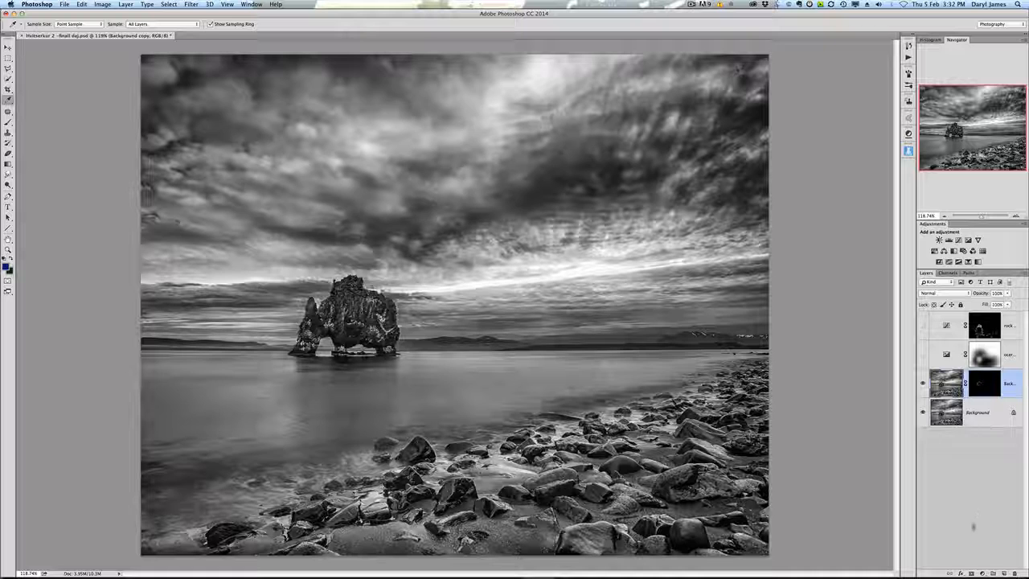
{"action": "left_click", "coordinate": [981, 573]}
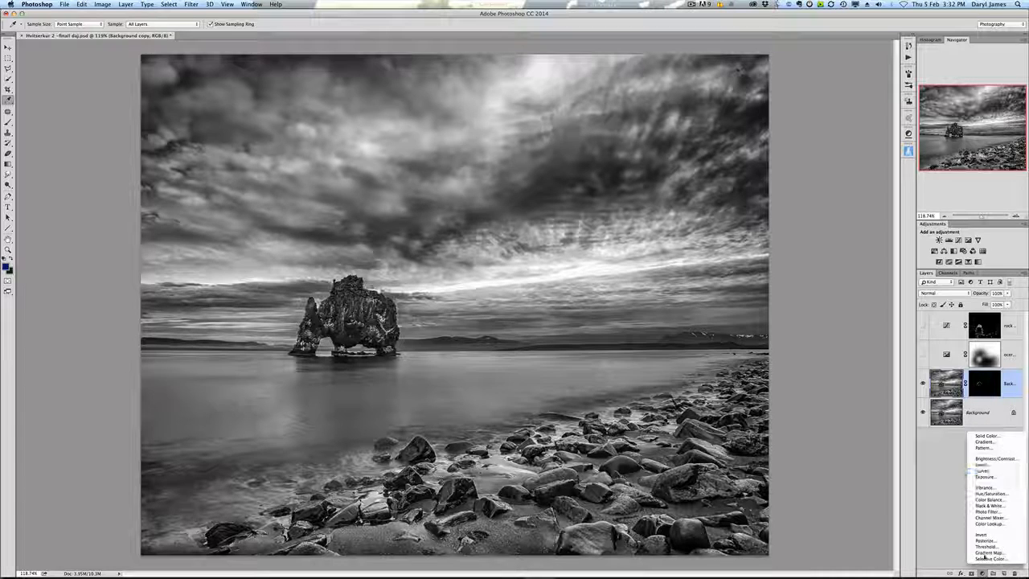
{"action": "left_click", "coordinate": [987, 470]}
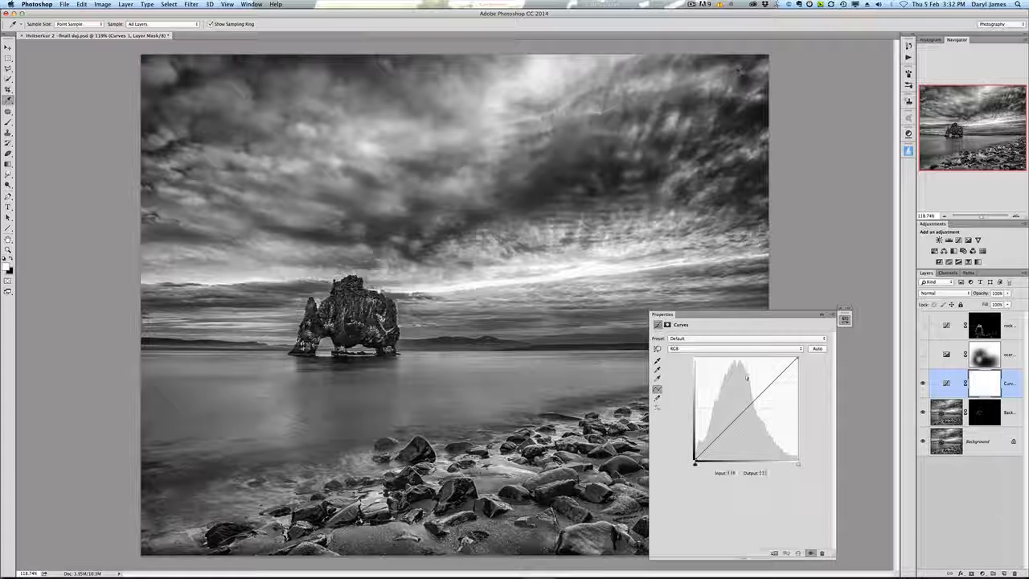
Step: With the targeted adjustment tool, sample the bright sky and add and drag several RGB curve points to deepen midtones and lift highlights
{"action": "left_click", "coordinate": [658, 351]}
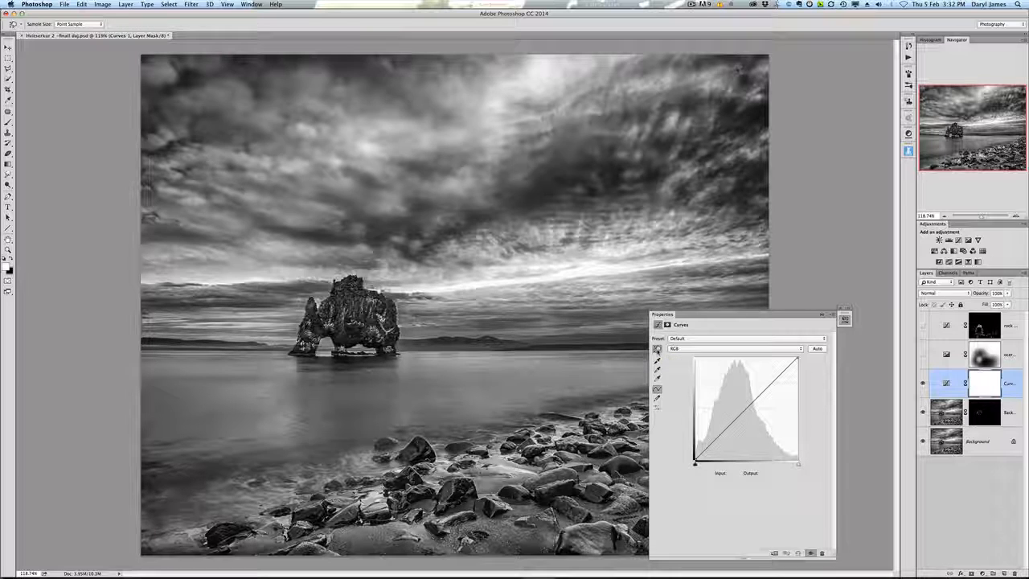
{"action": "left_click", "coordinate": [584, 269]}
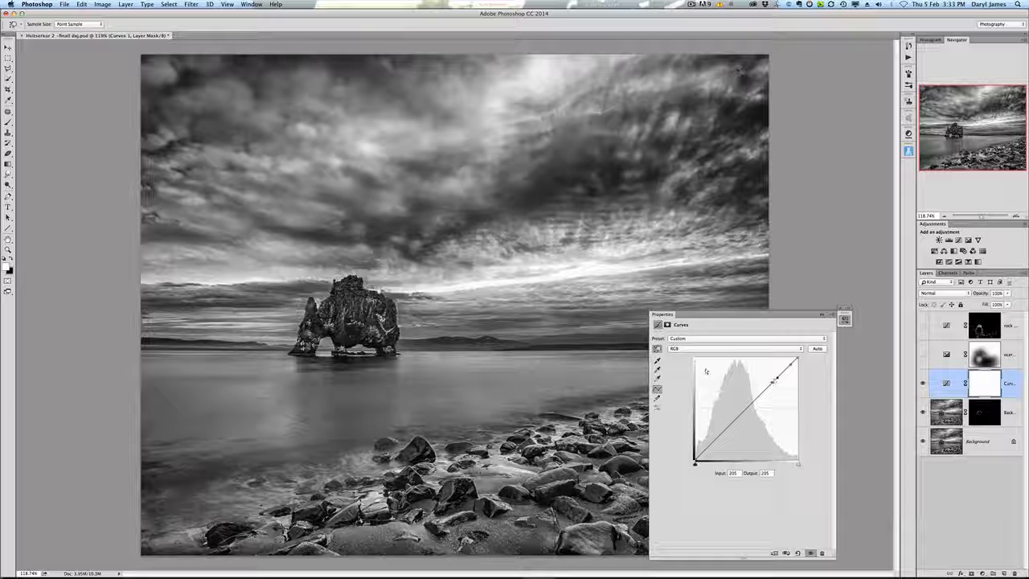
{"action": "left_click_drag", "start_coordinate": [778, 379], "coordinate": [774, 382]}
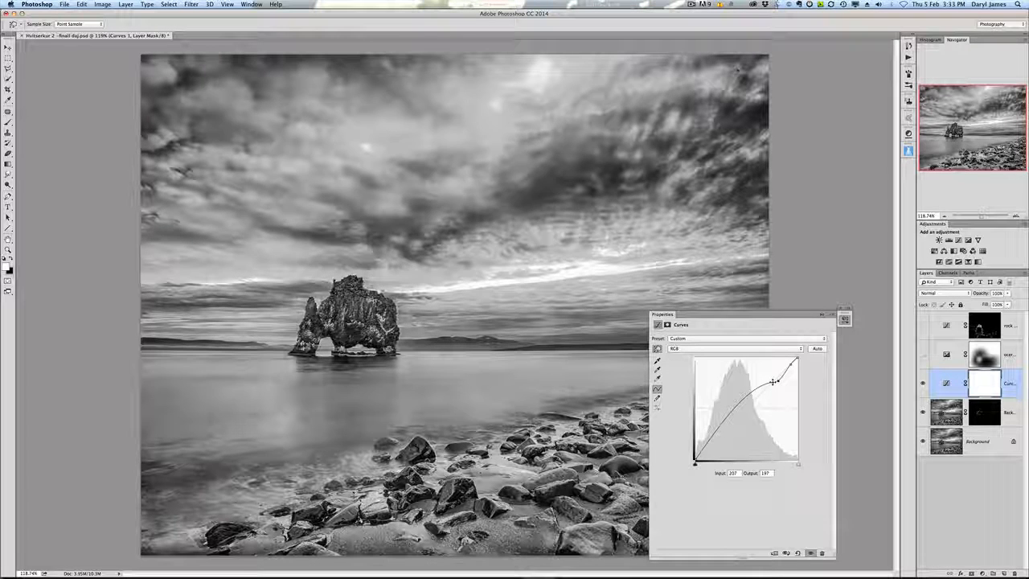
{"action": "mouse_move", "coordinate": [772, 382]}
{"action": "left_mouse_down"}
{"action": "mouse_move", "coordinate": [756, 399]}
{"action": "mouse_move", "coordinate": [778, 385]}
{"action": "left_mouse_up"}
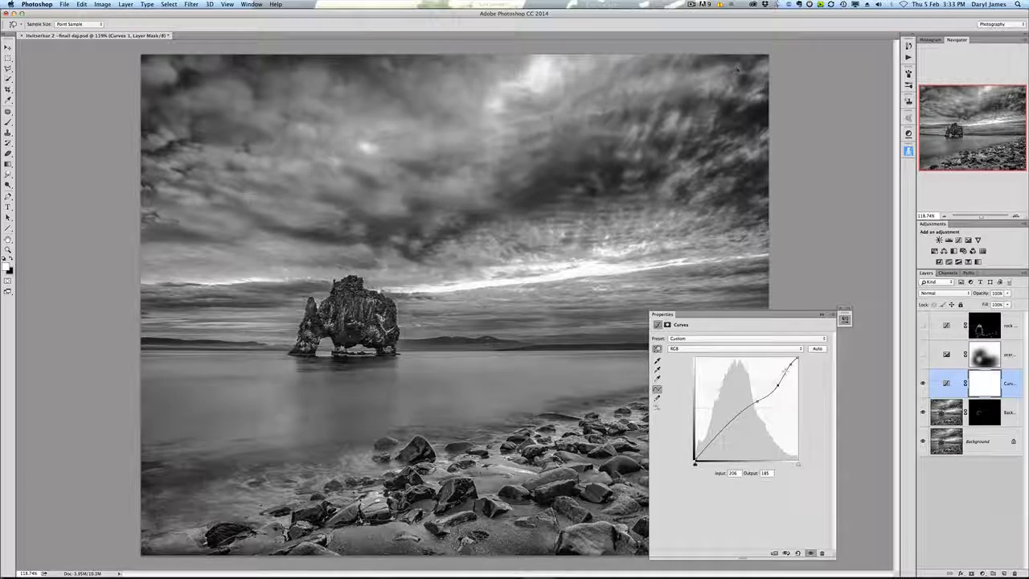
{"action": "left_click", "coordinate": [729, 422]}
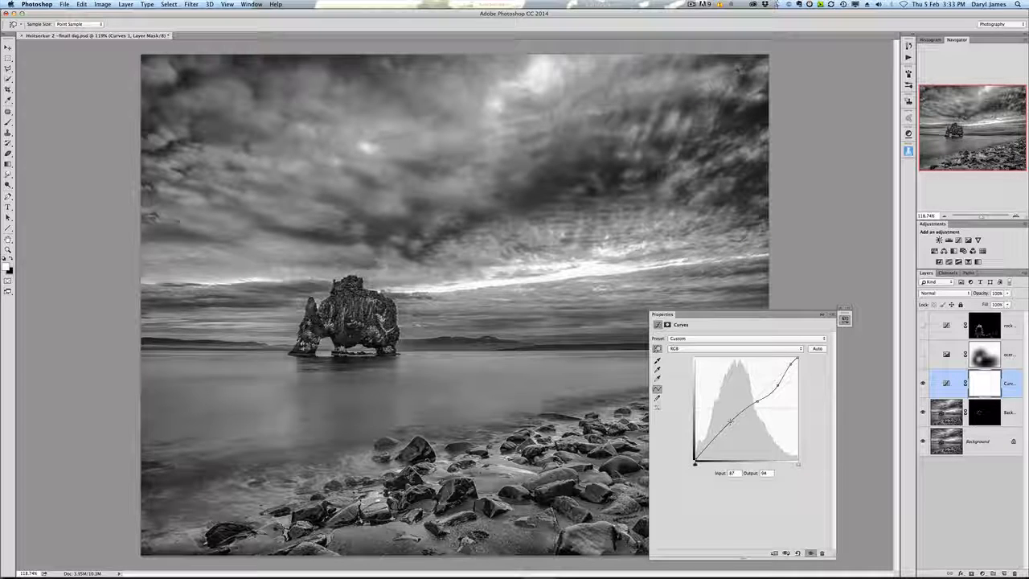
{"action": "left_click_drag", "start_coordinate": [730, 422], "coordinate": [729, 423]}
{"action": "left_click", "coordinate": [756, 402]}
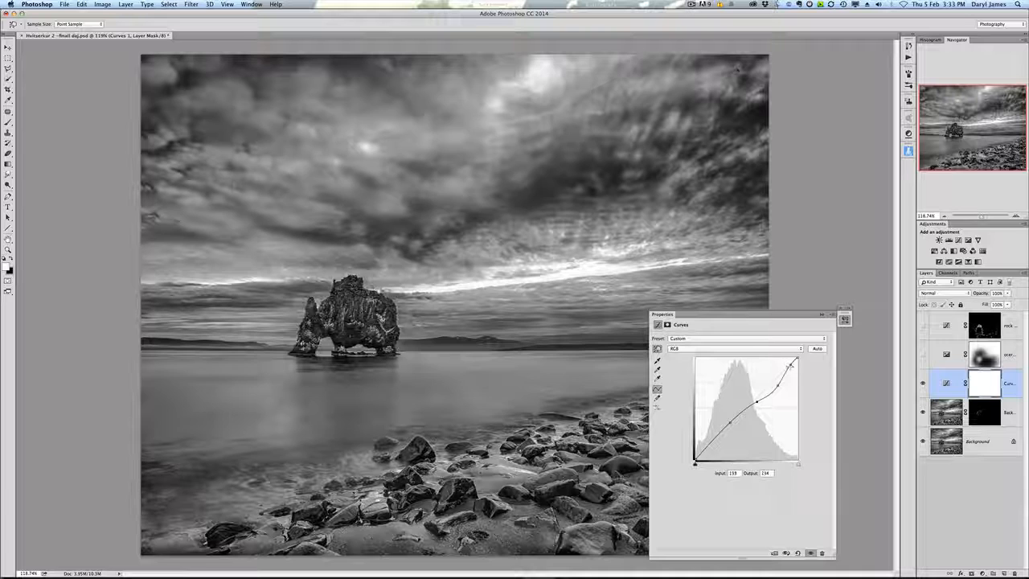
{"action": "left_click_drag", "start_coordinate": [790, 366], "coordinate": [769, 393]}
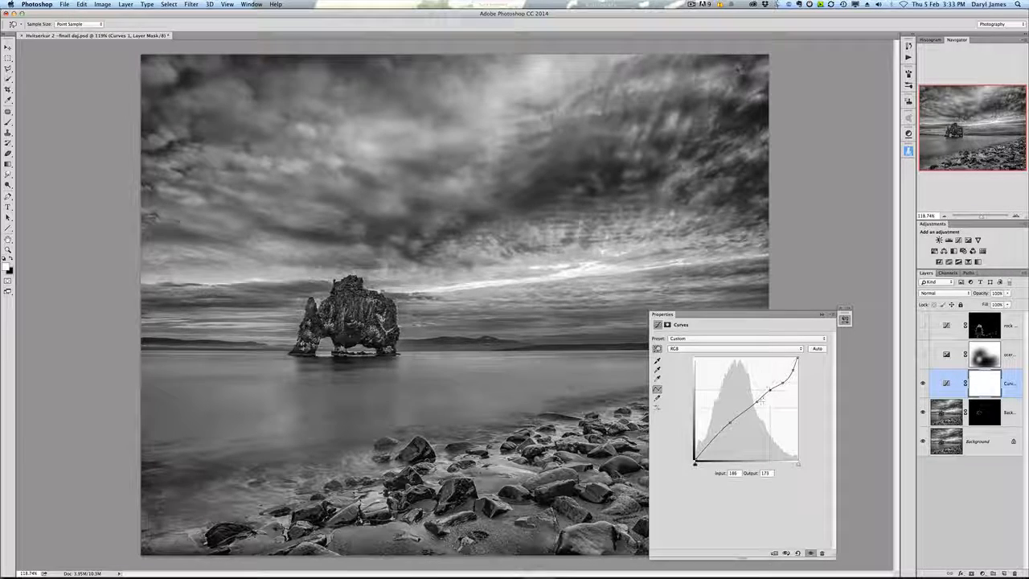
{"action": "left_click", "coordinate": [757, 400]}
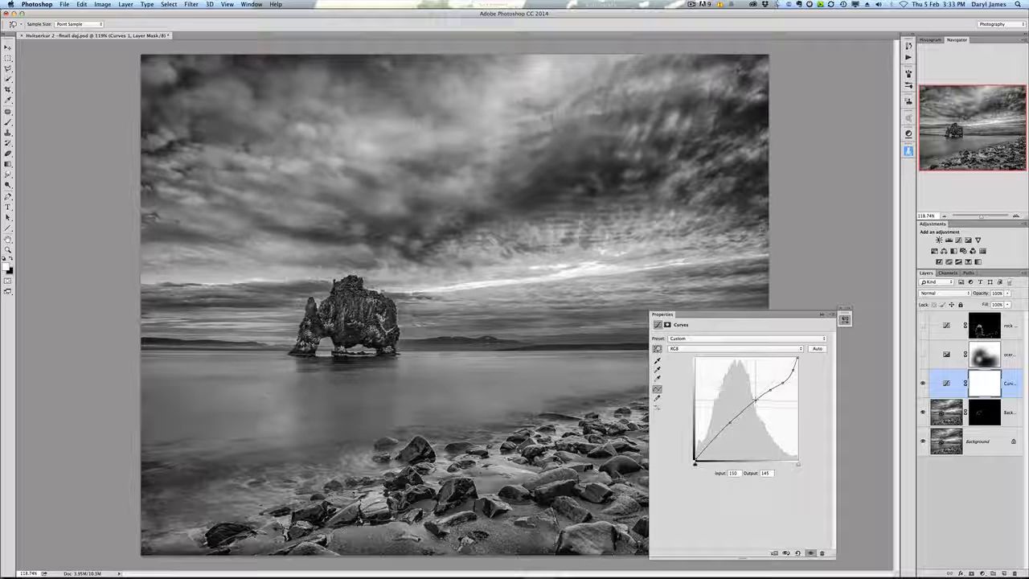
{"action": "left_click", "coordinate": [733, 420]}
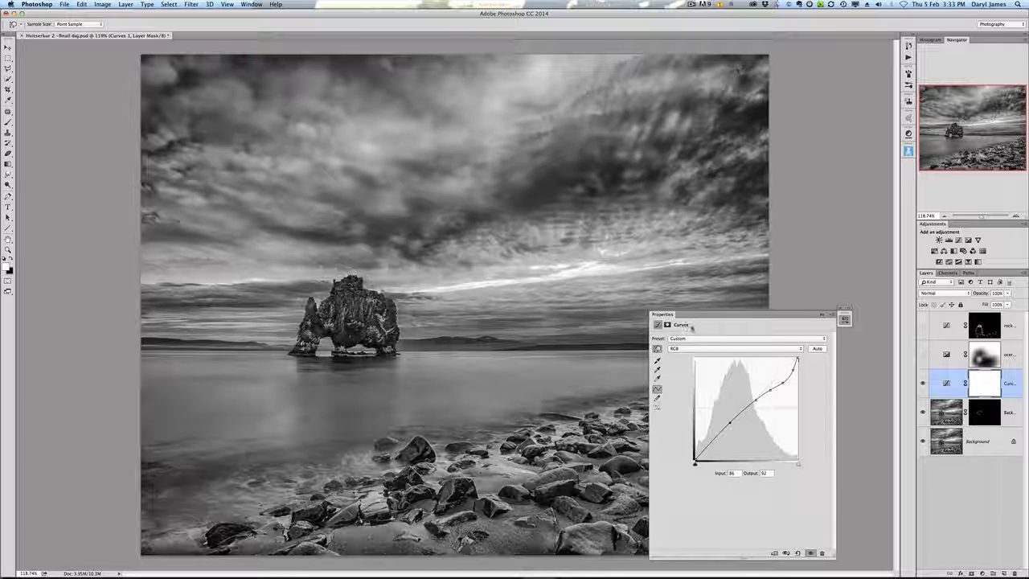
Step: Compare the Curves layer on and off, add two more points to the upper RGB curve to brighten highlights, and close the Properties panel
{"action": "left_click", "coordinate": [922, 383]}
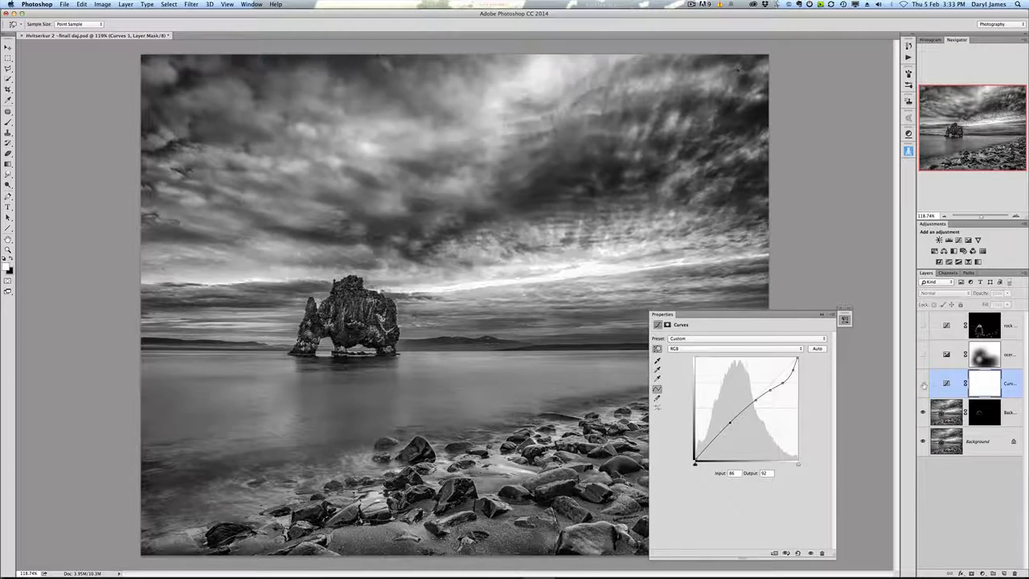
{"action": "left_click", "coordinate": [922, 383]}
{"action": "left_click", "coordinate": [922, 383]}
{"action": "left_click", "coordinate": [922, 383]}
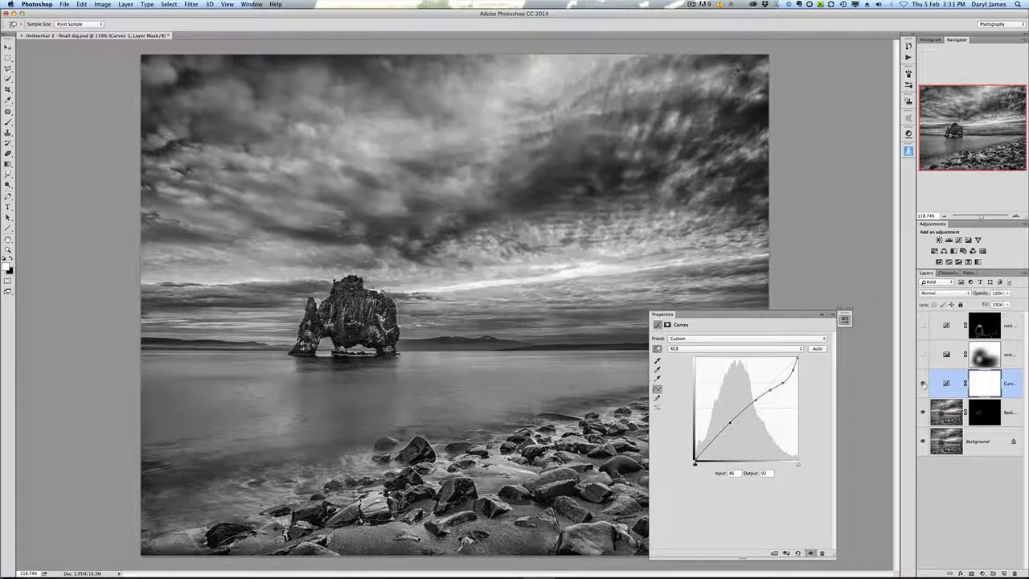
{"action": "left_click", "coordinate": [784, 382]}
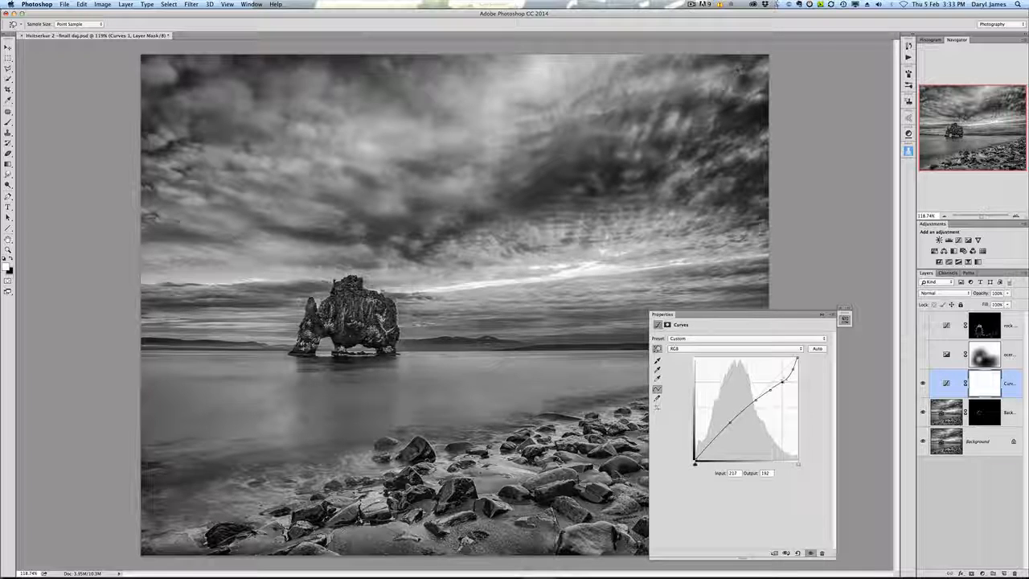
{"action": "left_click", "coordinate": [792, 370]}
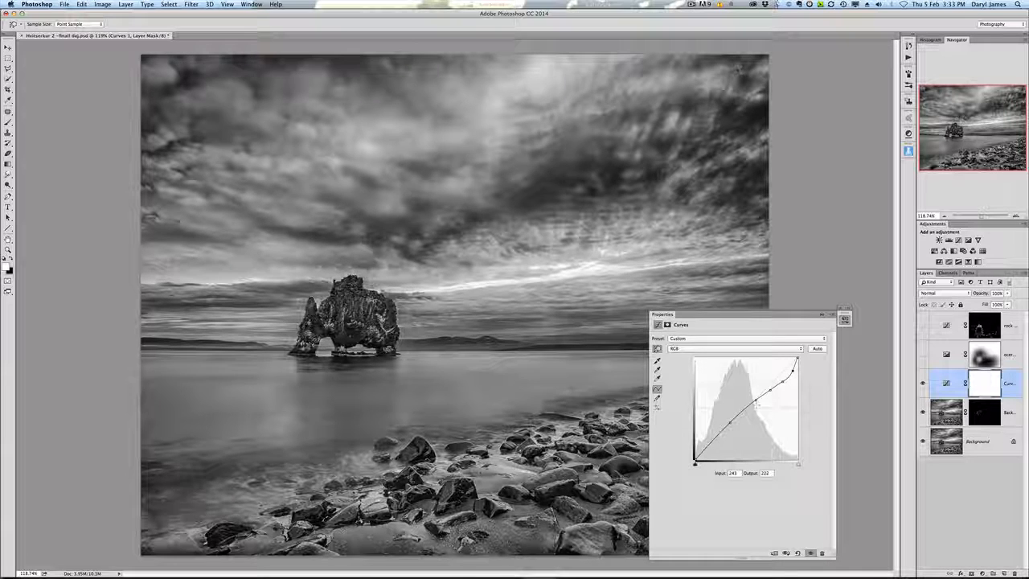
{"action": "left_click", "coordinate": [820, 315]}
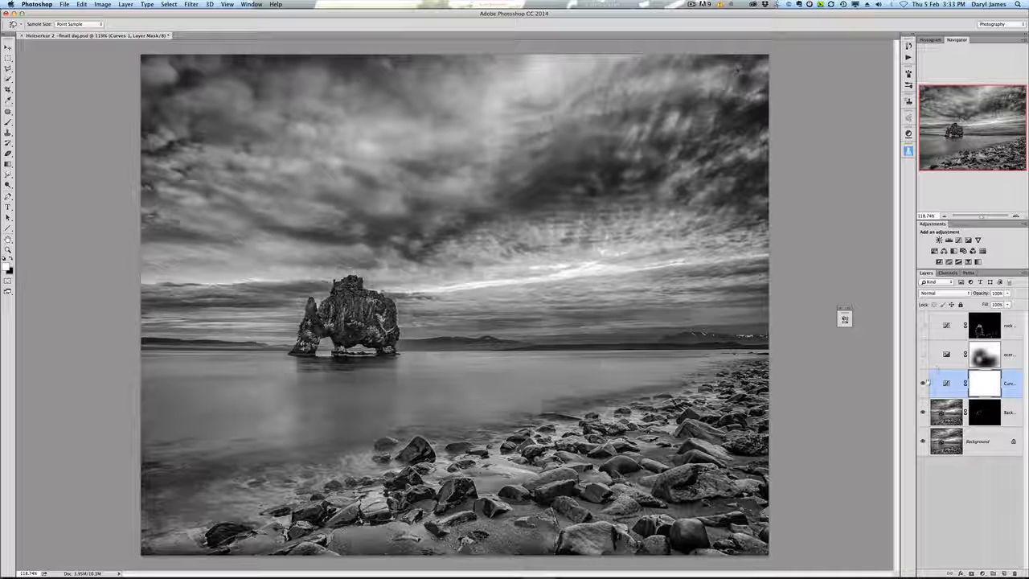
Step: Toggle the Curves layer on and off repeatedly to compare the image with and without it
{"action": "left_click", "coordinate": [923, 384]}
{"action": "left_click", "coordinate": [923, 383]}
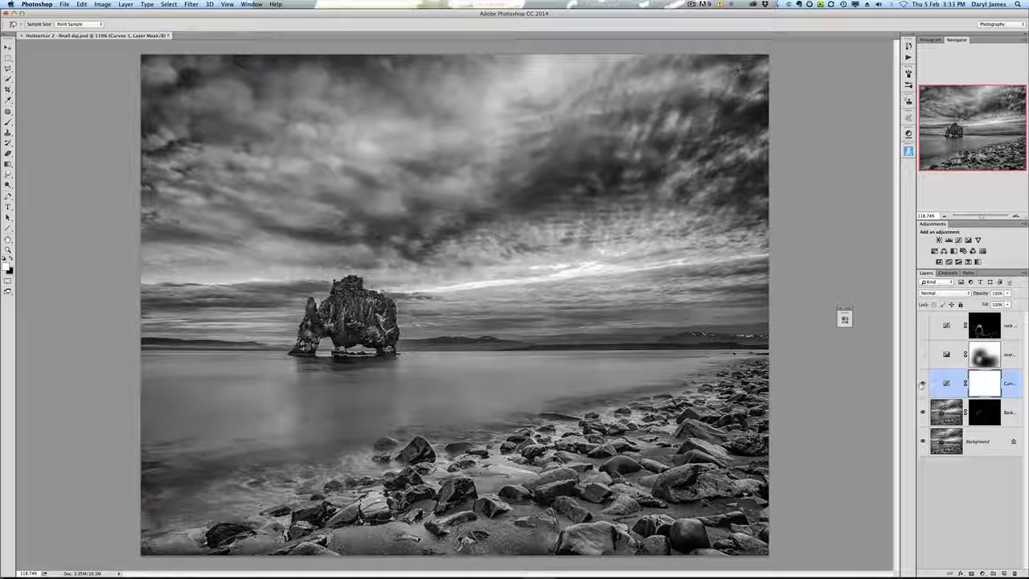
{"action": "left_click", "coordinate": [922, 384]}
{"action": "left_click", "coordinate": [922, 384]}
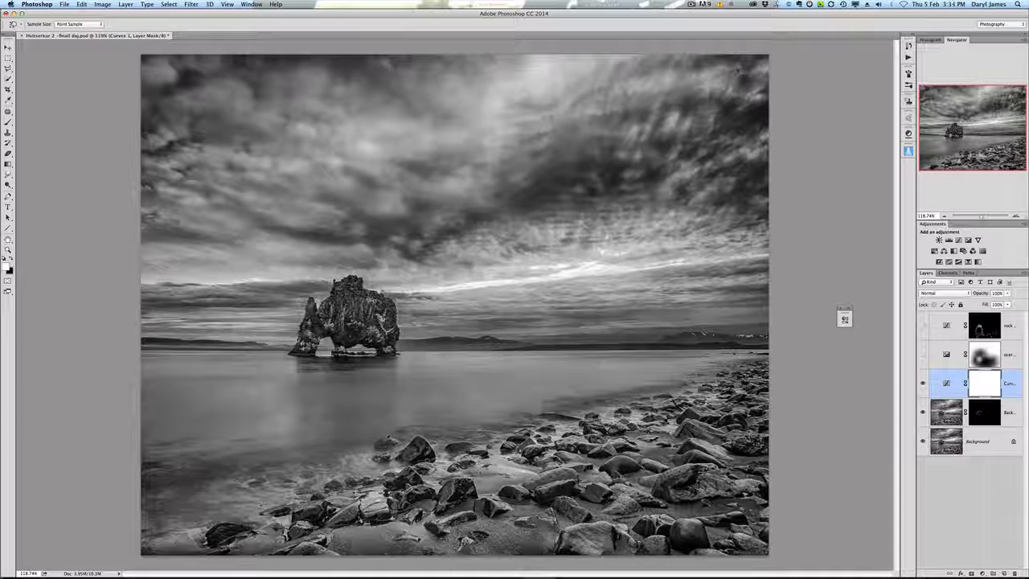
{"action": "left_click", "coordinate": [923, 383]}
{"action": "left_click", "coordinate": [922, 384]}
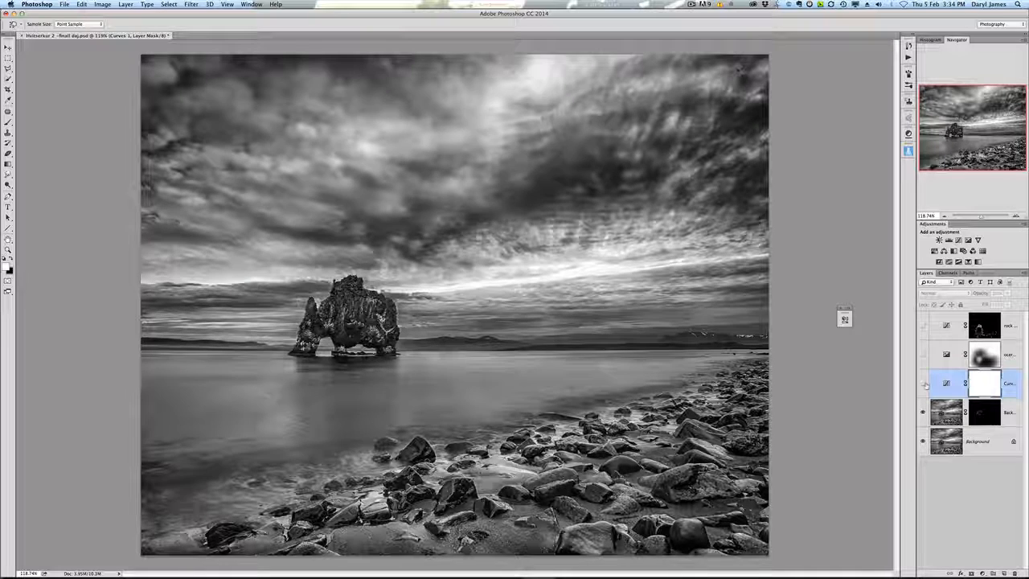
{"action": "left_click", "coordinate": [923, 383]}
{"action": "left_click", "coordinate": [922, 383]}
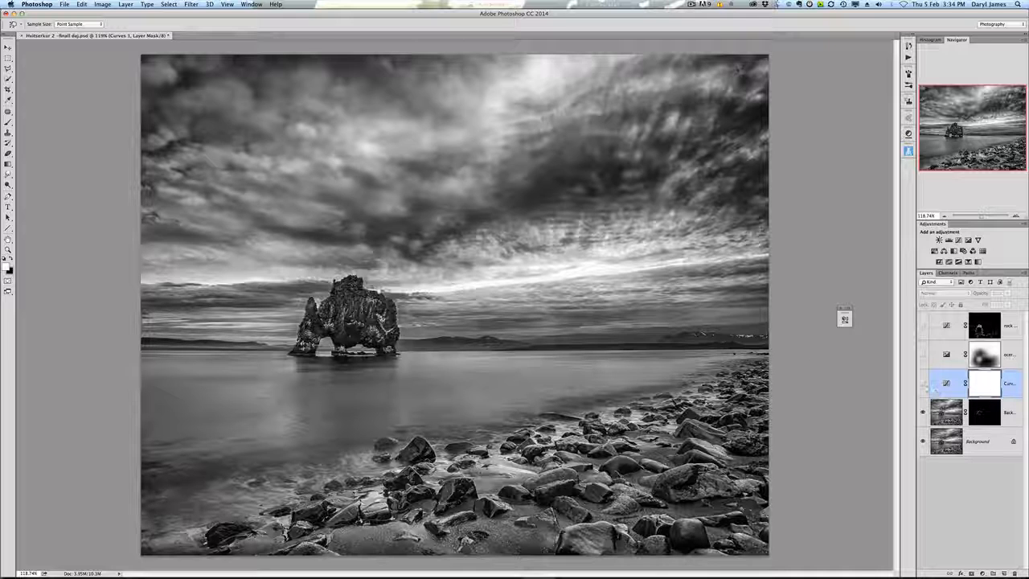
{"action": "left_click", "coordinate": [922, 384]}
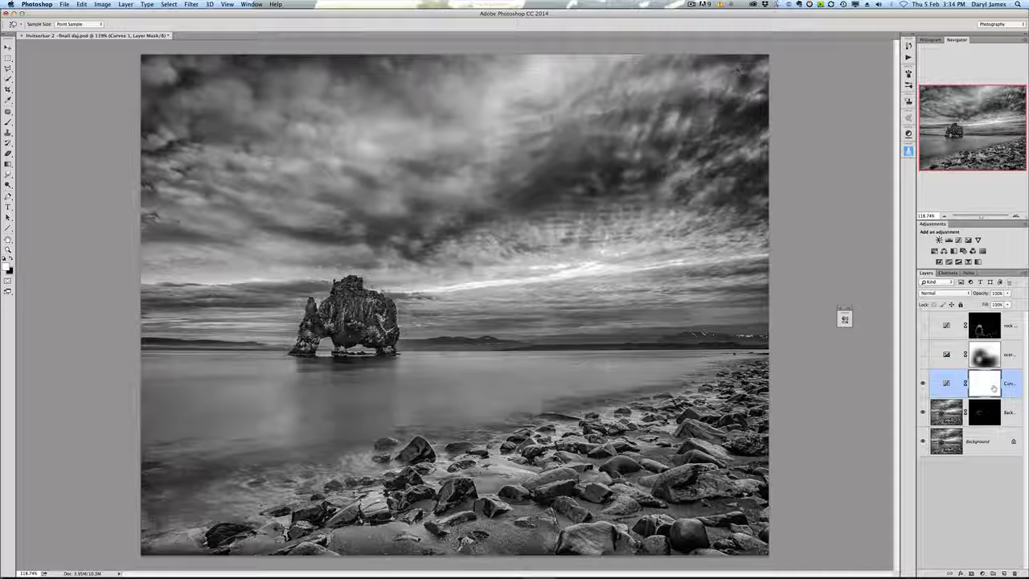
{"action": "left_click", "coordinate": [983, 573]}
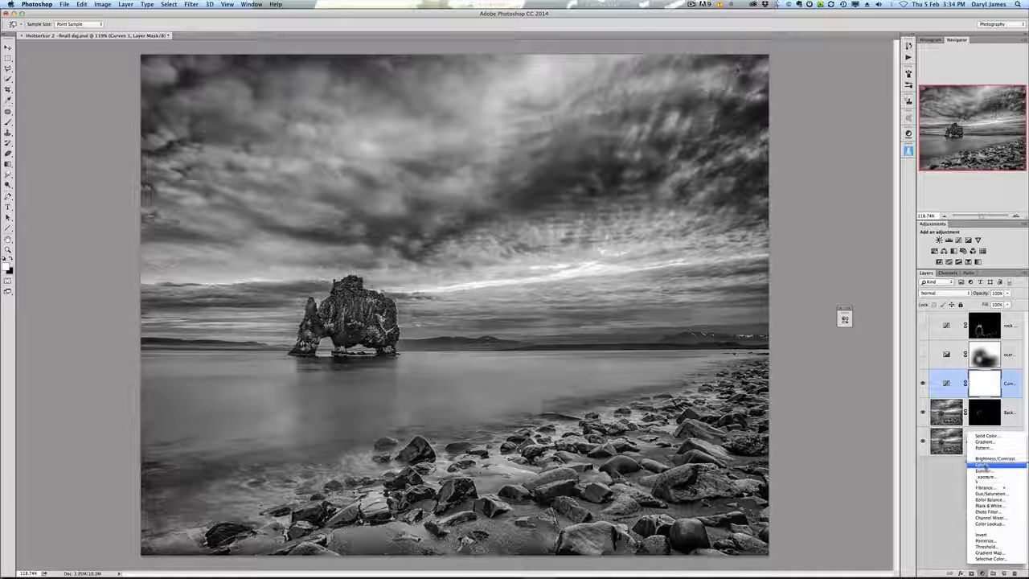
{"action": "left_click", "coordinate": [985, 394]}
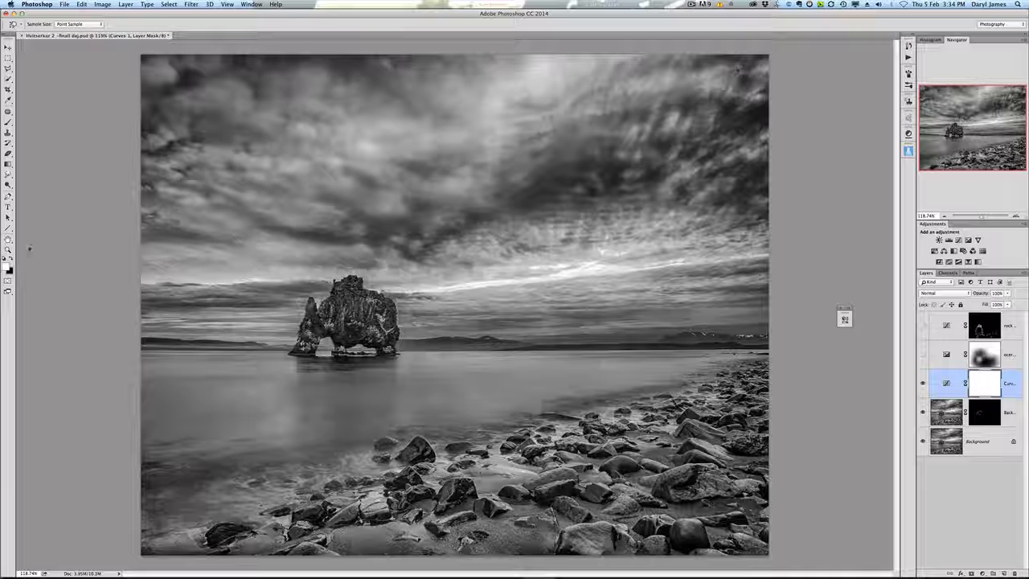
Step: With a larger Brush at 90% opacity, paint black on the Curves mask over the upper sky and horizon
{"action": "left_click", "coordinate": [11, 259]}
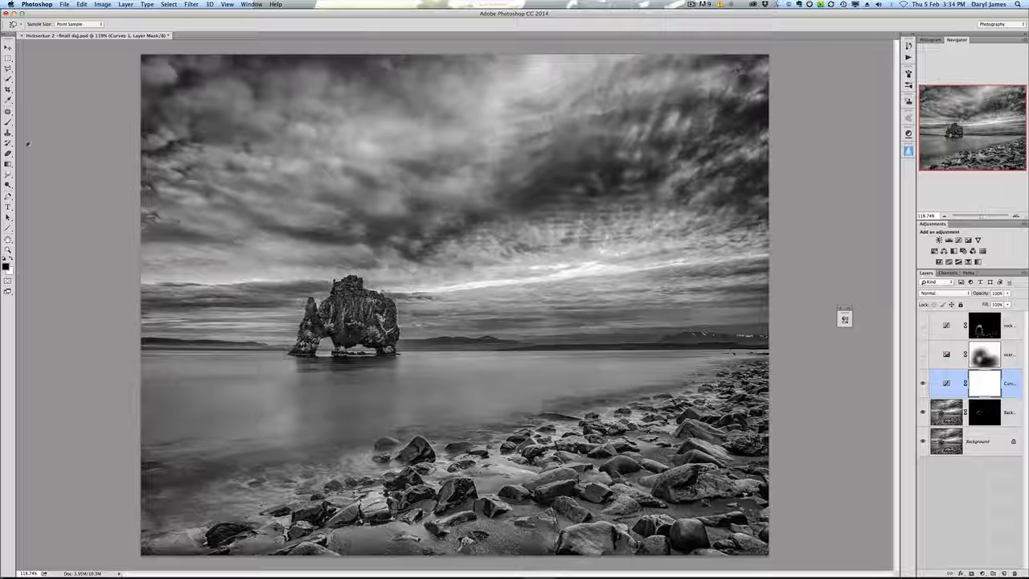
{"action": "left_click", "coordinate": [8, 122]}
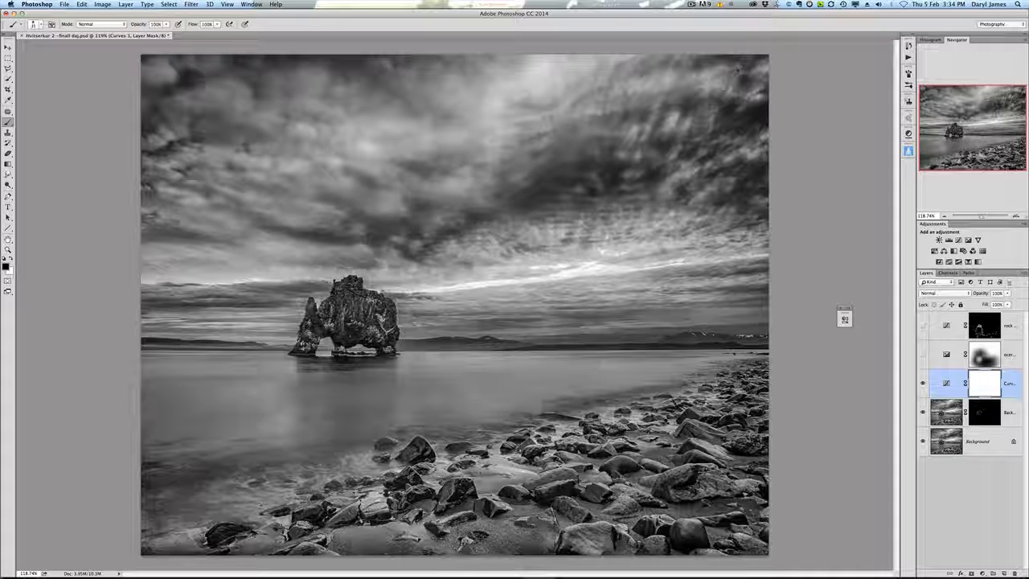
{"action": "key", "text": "bracketright"}
{"action": "key", "text": "bracketright"}
{"action": "key", "text": "bracketright"}
{"action": "key", "text": "bracketright"}
{"action": "key", "text": "bracketright"}
{"action": "key", "text": "bracketright"}
{"action": "key", "text": "bracketright"}
{"action": "key", "text": "bracketright"}
{"action": "key", "text": "bracketright"}
{"action": "key", "text": "bracketright"}
{"action": "key", "text": "bracketright"}
{"action": "key", "text": "bracketright"}
{"action": "key", "text": "bracketright"}
{"action": "key", "text": "bracketright"}
{"action": "key", "text": "bracketright"}
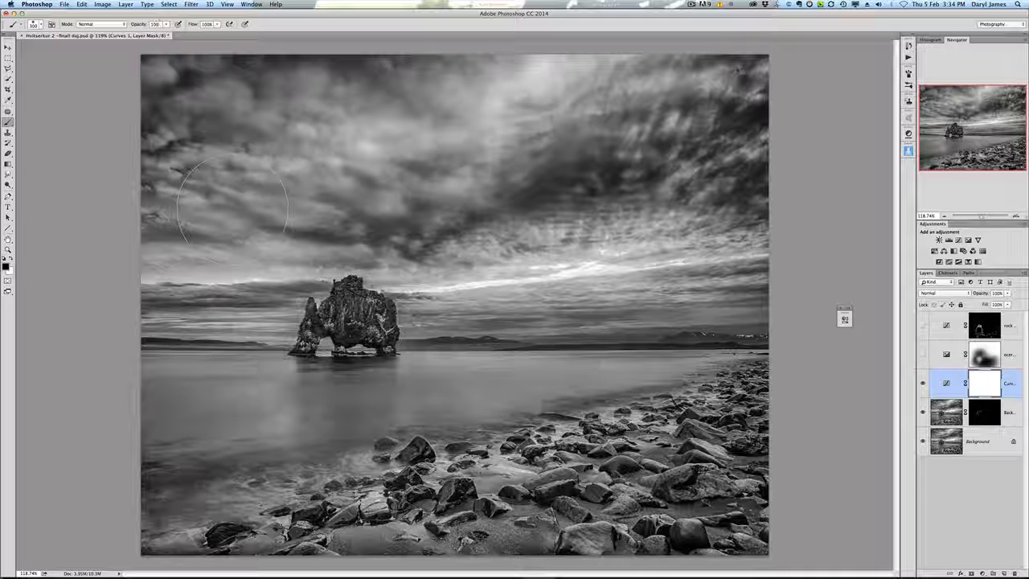
{"action": "key", "text": "9"}
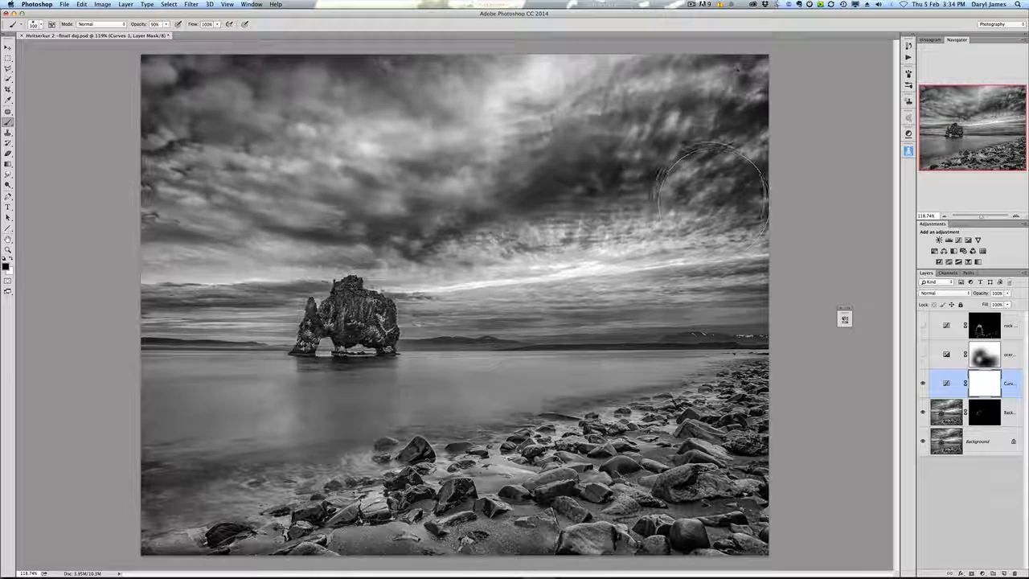
{"action": "mouse_move", "coordinate": [711, 185]}
{"action": "left_mouse_down"}
{"action": "mouse_move", "coordinate": [700, 173]}
{"action": "mouse_move", "coordinate": [719, 161]}
{"action": "mouse_move", "coordinate": [731, 180]}
{"action": "mouse_move", "coordinate": [611, 183]}
{"action": "mouse_move", "coordinate": [629, 106]}
{"action": "left_mouse_up"}
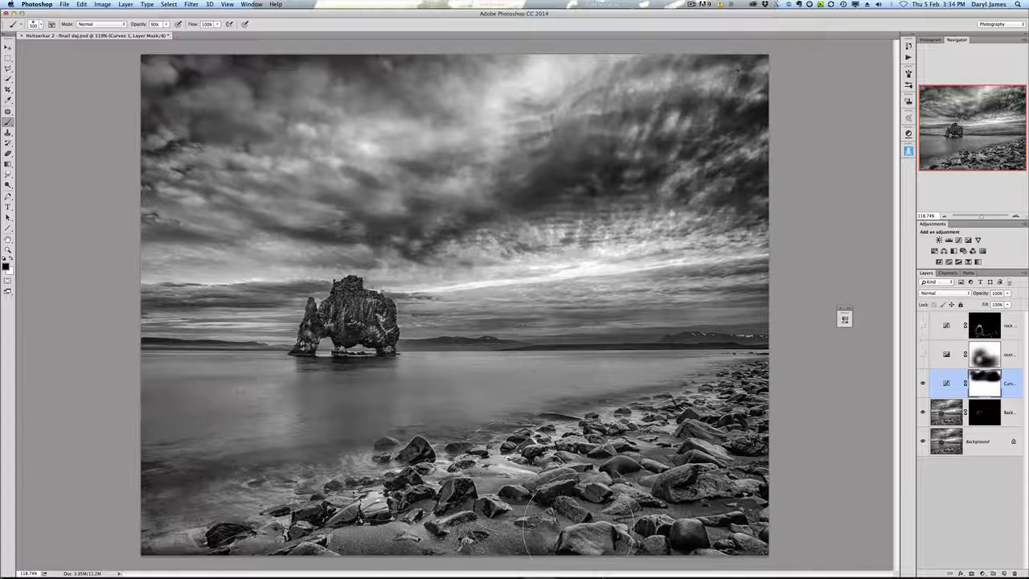
{"action": "mouse_move", "coordinate": [665, 334]}
{"action": "left_mouse_down"}
{"action": "mouse_move", "coordinate": [531, 334]}
{"action": "mouse_move", "coordinate": [450, 360]}
{"action": "mouse_move", "coordinate": [347, 330]}
{"action": "left_mouse_up"}
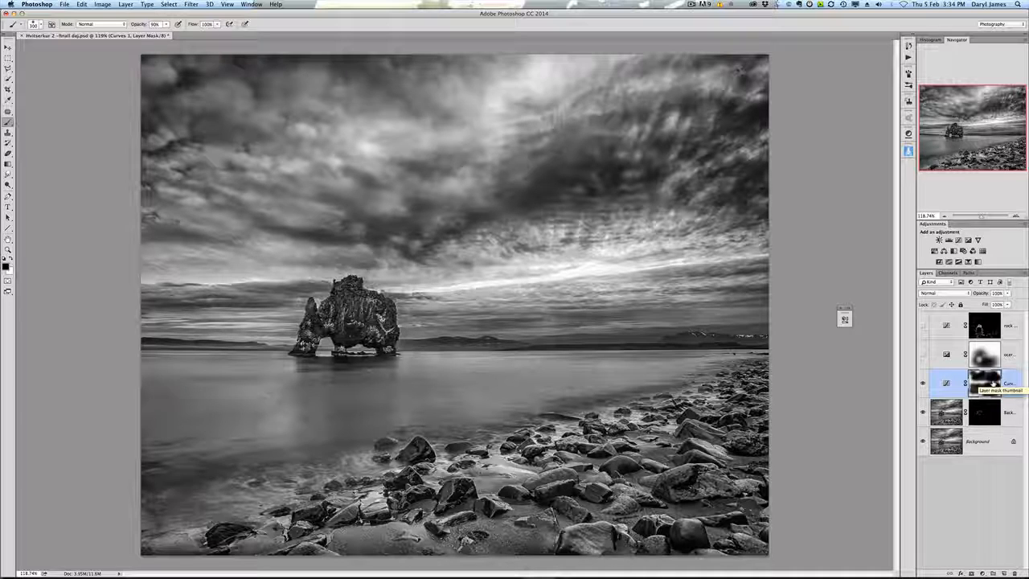
Step: Fill the Curves layer mask completely with black to hide the adjustment everywhere
{"action": "left_click", "coordinate": [994, 383], "text": "super"}
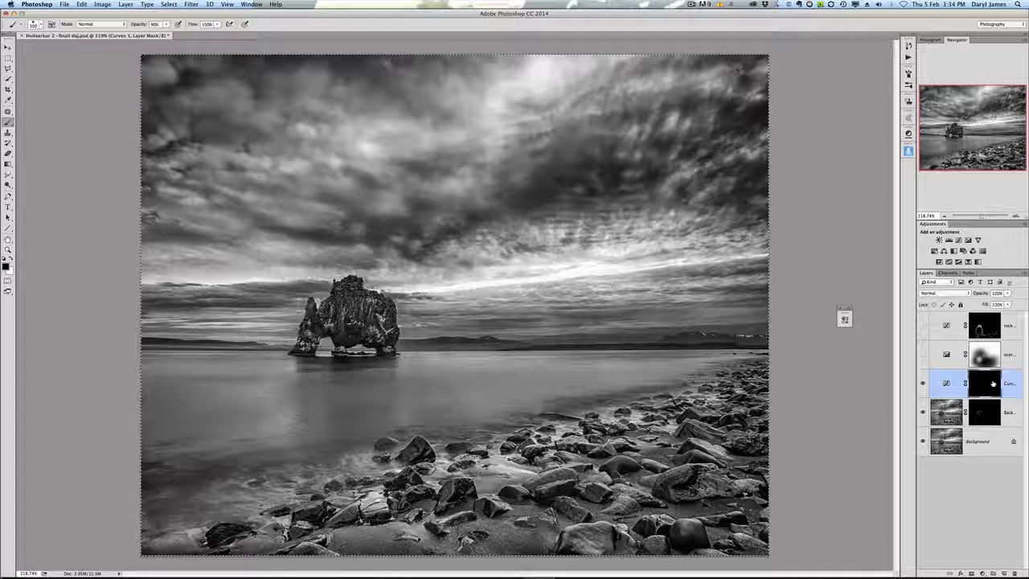
{"action": "key", "text": "BackSpace"}
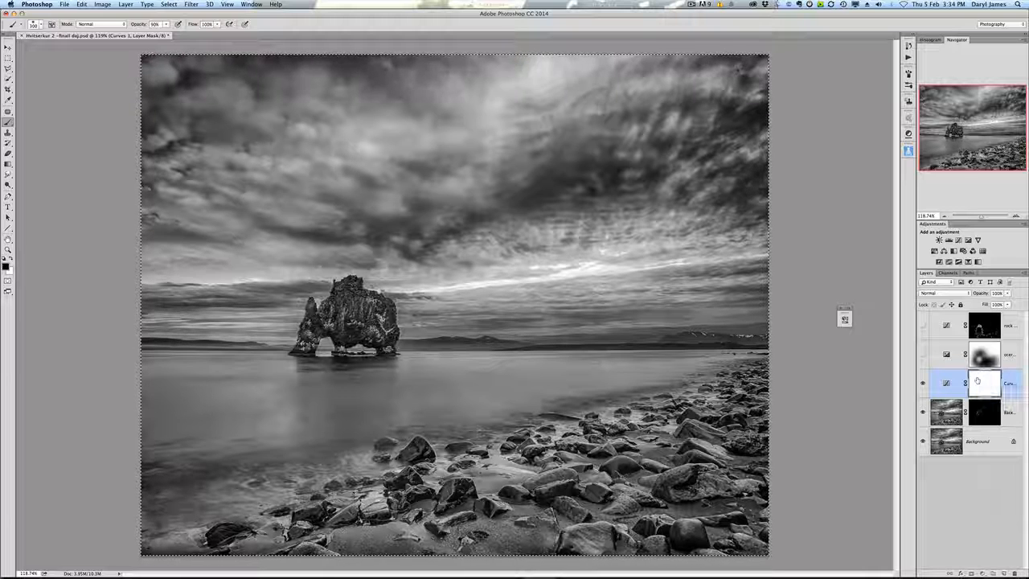
{"action": "key", "text": "super+i"}
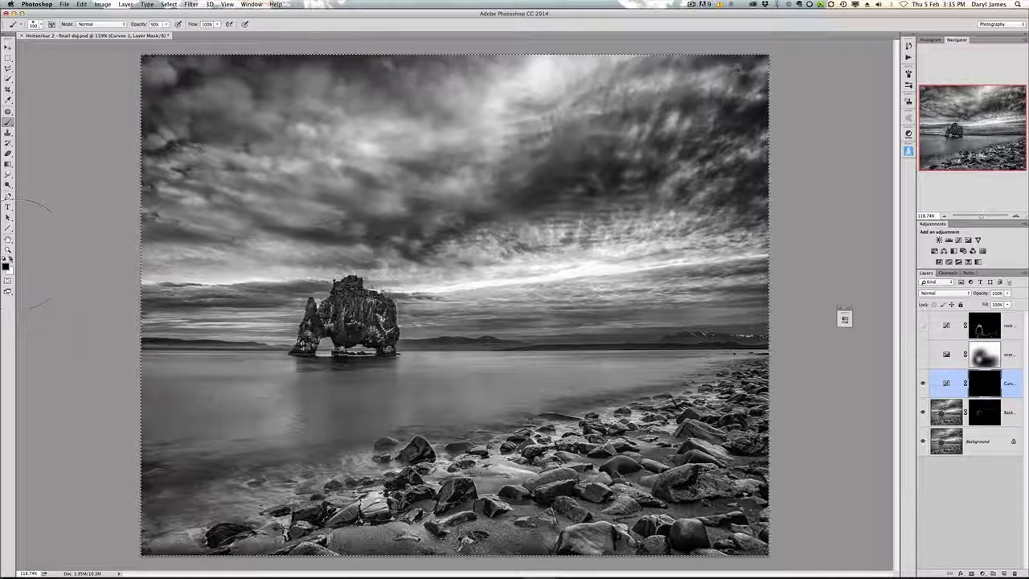
Step: Paint white at 59% opacity with a soft 175 px brush on the Curves mask across the sky, horizon and foreground shore
{"action": "left_click", "coordinate": [10, 262]}
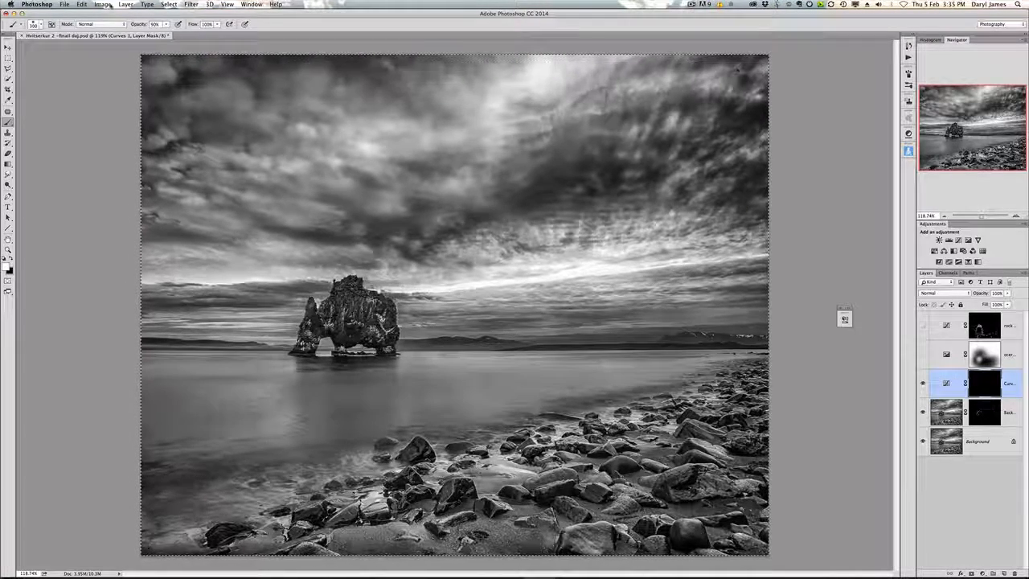
{"action": "left_click_drag", "start_coordinate": [163, 34], "coordinate": [155, 34]}
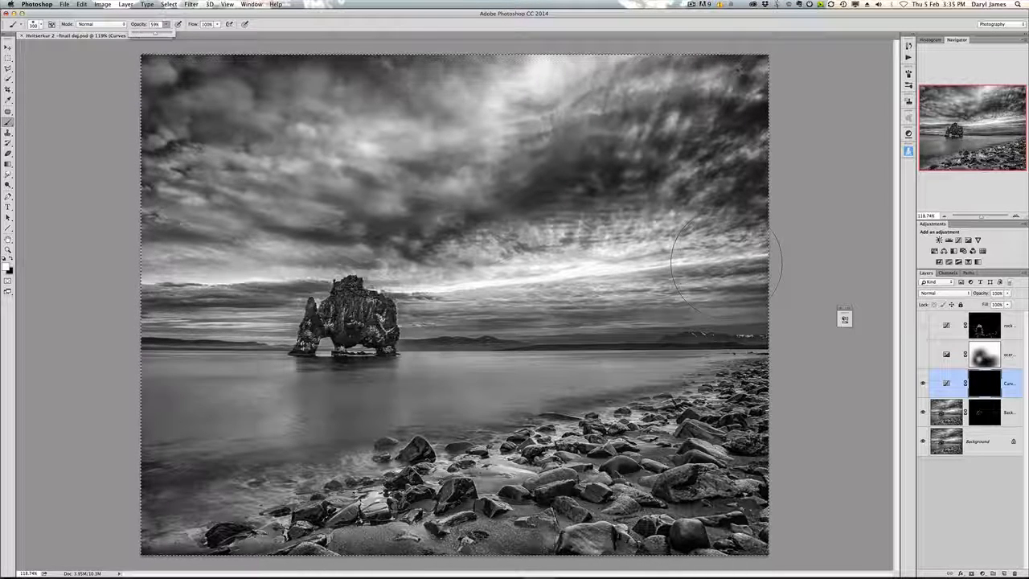
{"action": "key", "text": "bracketleft"}
{"action": "key", "text": "bracketleft"}
{"action": "key", "text": "bracketleft"}
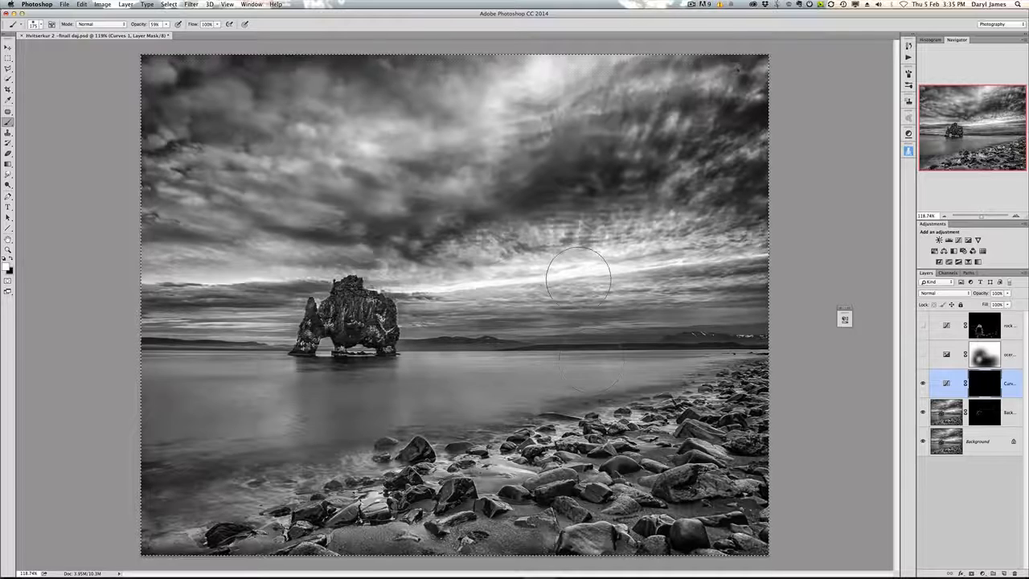
{"action": "right_click", "coordinate": [581, 279]}
{"action": "mouse_move", "coordinate": [624, 318]}
{"action": "left_mouse_down"}
{"action": "mouse_move", "coordinate": [669, 318]}
{"action": "mouse_move", "coordinate": [624, 315]}
{"action": "left_mouse_up"}
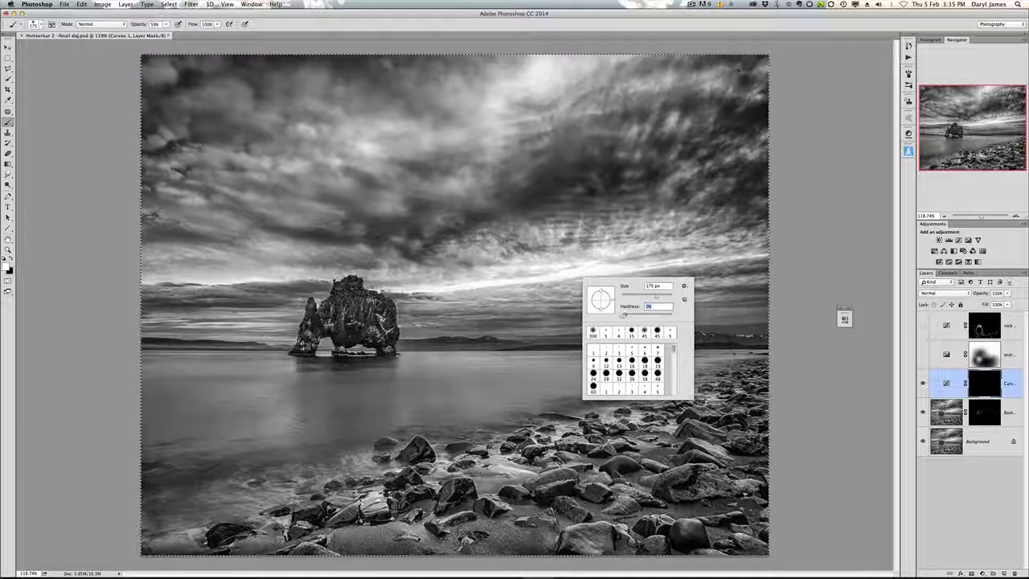
{"action": "key", "text": "Return"}
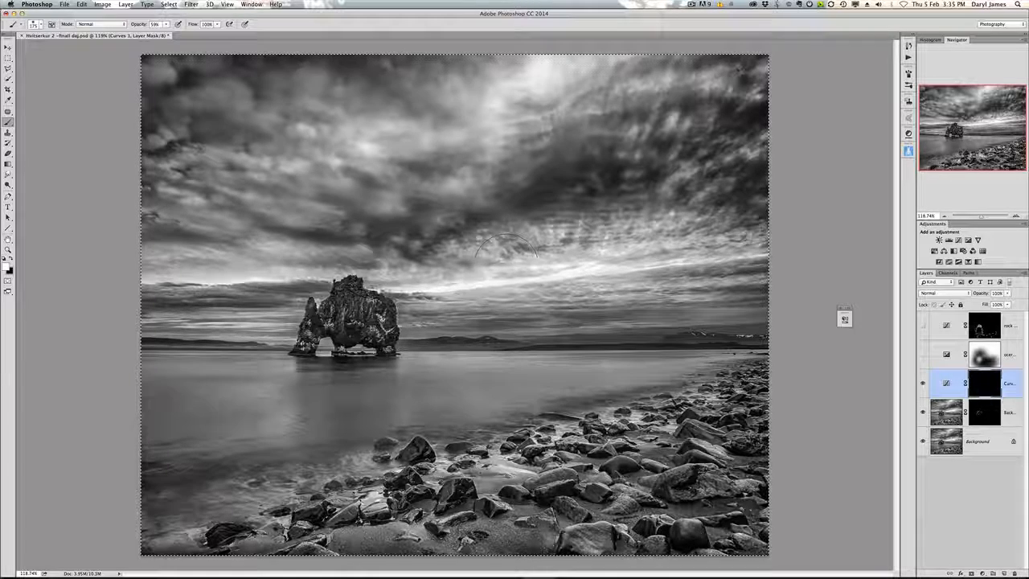
{"action": "mouse_move", "coordinate": [507, 249]}
{"action": "left_mouse_down"}
{"action": "mouse_move", "coordinate": [551, 270]}
{"action": "mouse_move", "coordinate": [448, 271]}
{"action": "mouse_move", "coordinate": [410, 243]}
{"action": "left_mouse_up"}
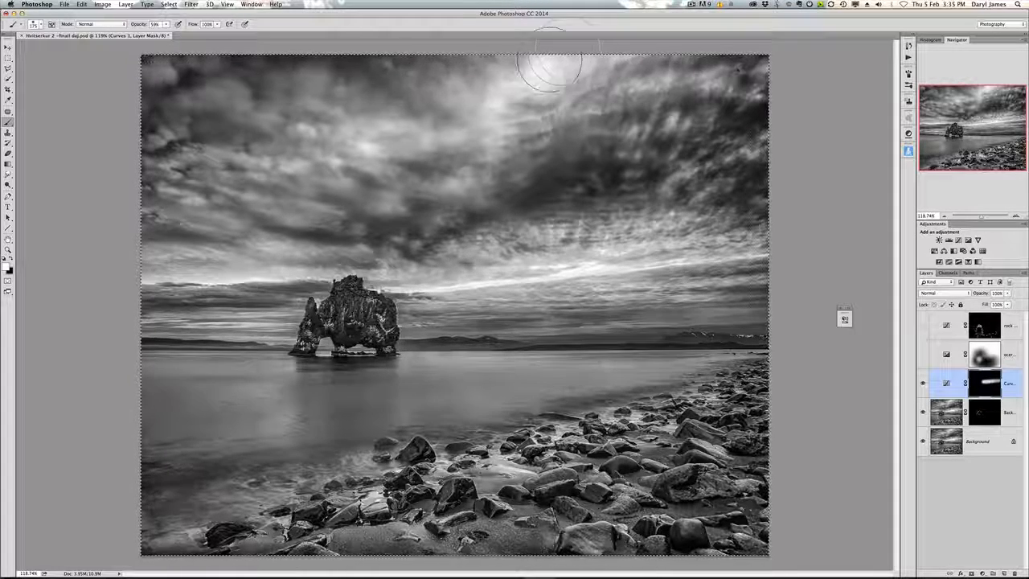
{"action": "left_click_drag", "start_coordinate": [549, 61], "coordinate": [452, 169]}
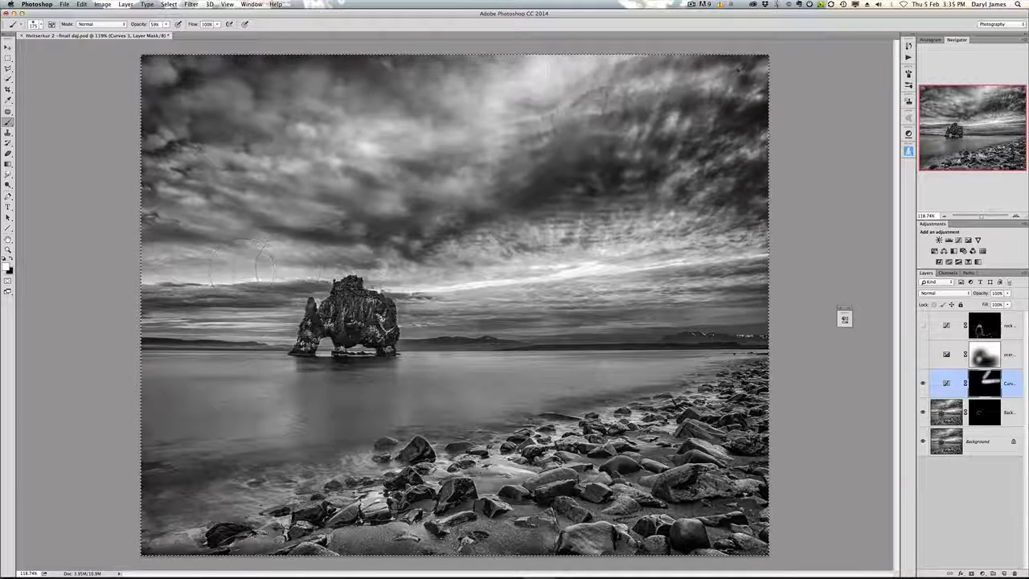
{"action": "left_click_drag", "start_coordinate": [243, 271], "coordinate": [201, 275]}
{"action": "left_click_drag", "start_coordinate": [458, 276], "coordinate": [676, 267]}
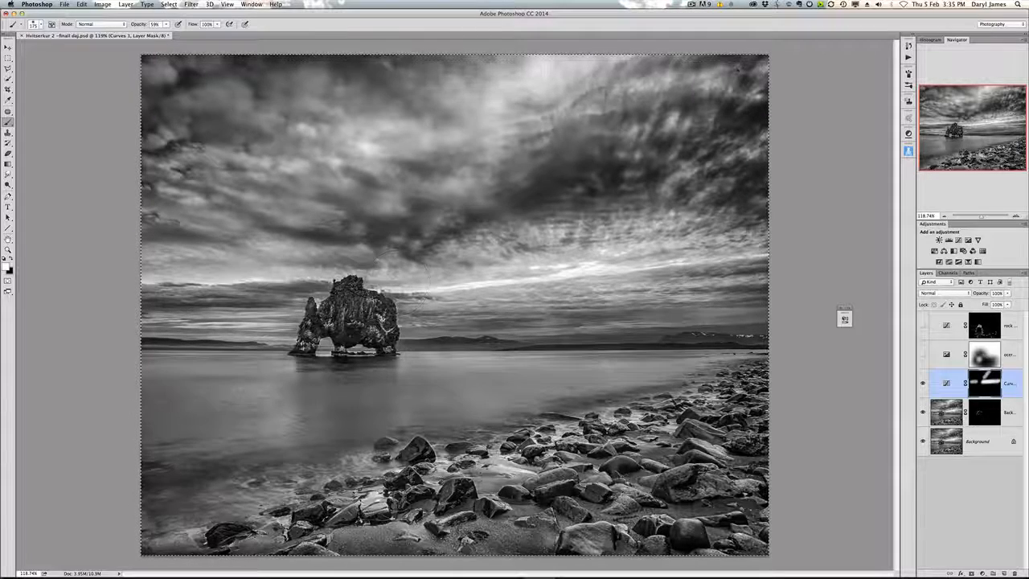
{"action": "left_click_drag", "start_coordinate": [647, 326], "coordinate": [741, 256]}
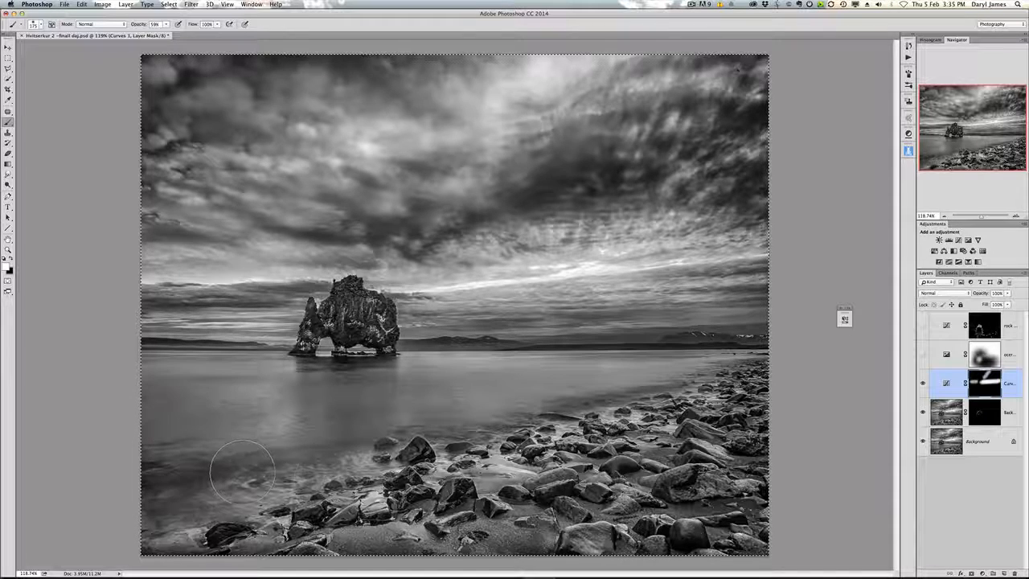
{"action": "left_click_drag", "start_coordinate": [243, 471], "coordinate": [323, 480]}
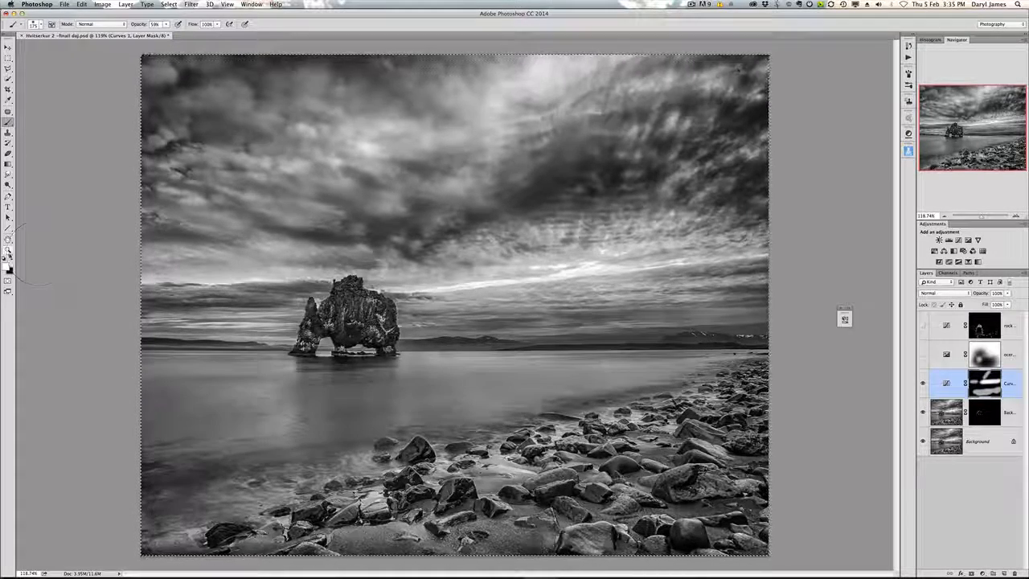
Step: Reset brush opacity to 100%, then toggle the Curves layer on and off to compare the result
{"action": "left_click", "coordinate": [10, 255]}
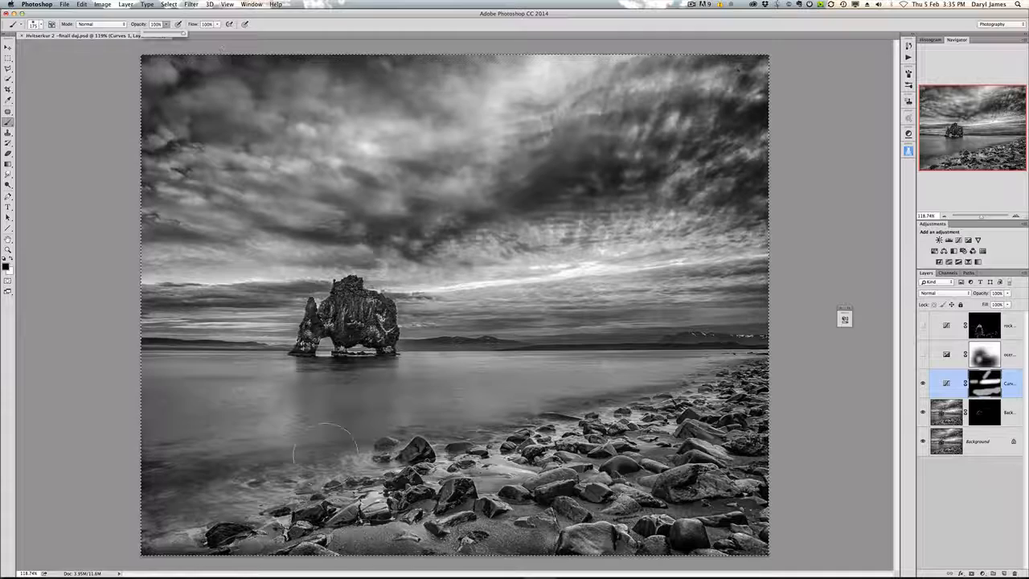
{"action": "key", "text": "0"}
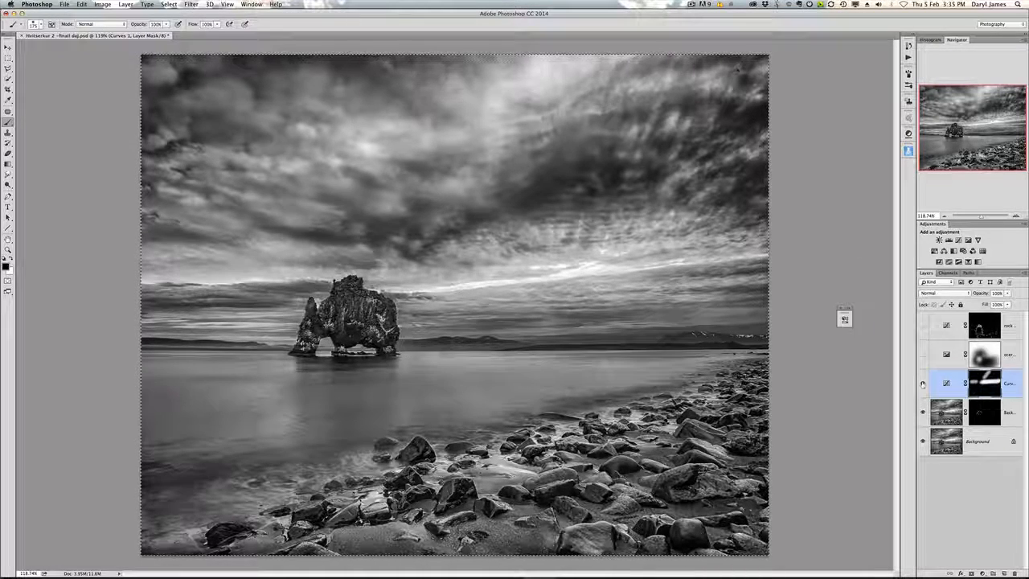
{"action": "left_click", "coordinate": [923, 383]}
{"action": "left_click", "coordinate": [922, 383]}
{"action": "left_click", "coordinate": [923, 383]}
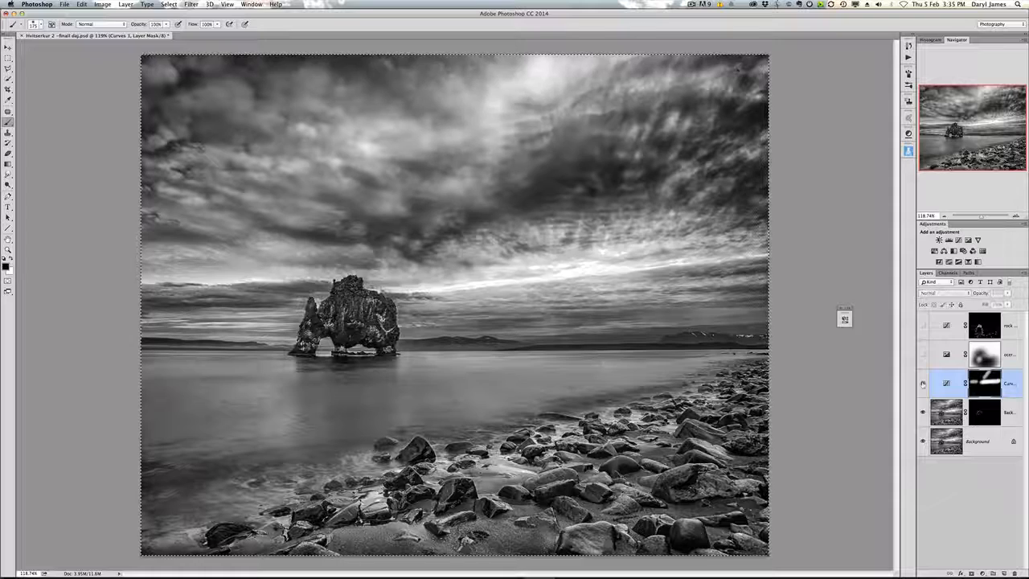
{"action": "left_click", "coordinate": [923, 384]}
{"action": "left_click", "coordinate": [947, 381]}
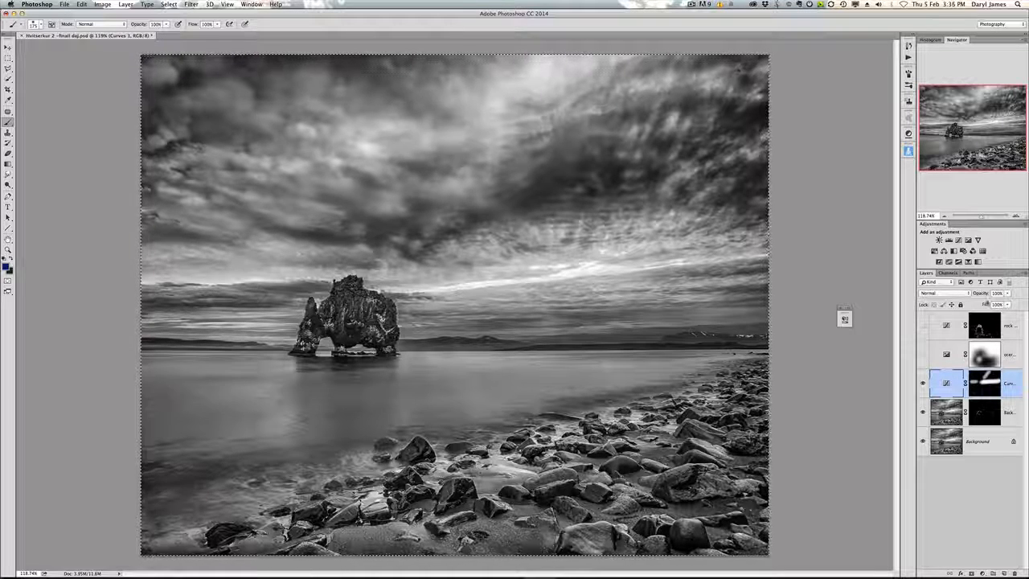
Step: Set the Curves layer's opacity to 60%
{"action": "left_click_drag", "start_coordinate": [985, 295], "coordinate": [976, 295]}
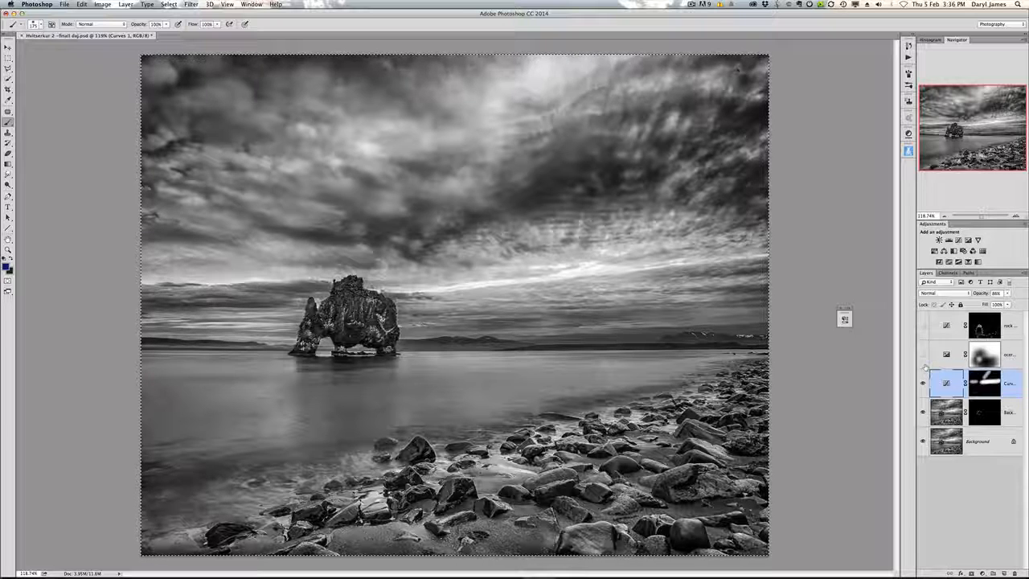
Step: Toggle the hidden layer above the Curves layer on and off to compare, then delete that layer
{"action": "left_click", "coordinate": [923, 355]}
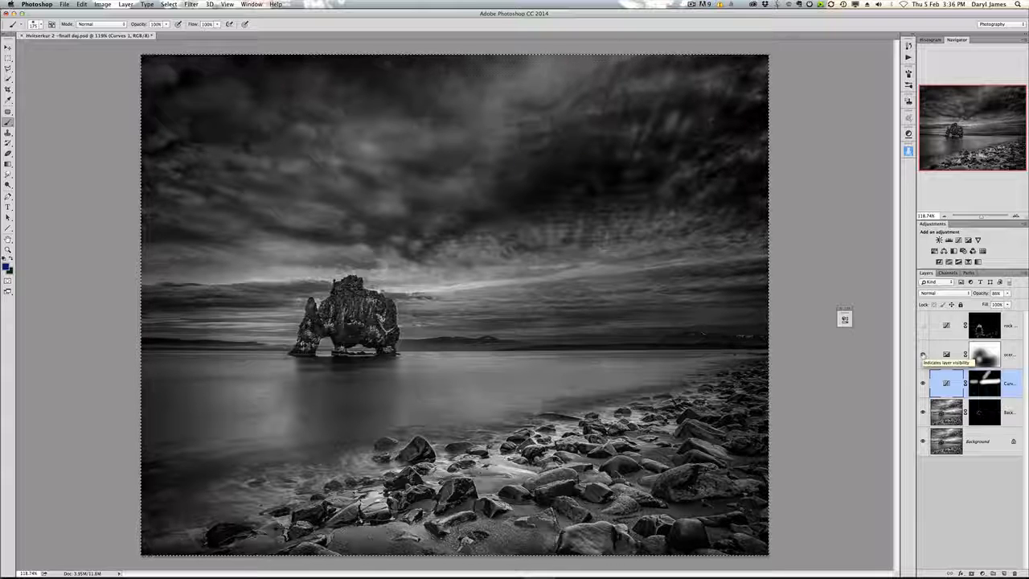
{"action": "left_click", "coordinate": [922, 355]}
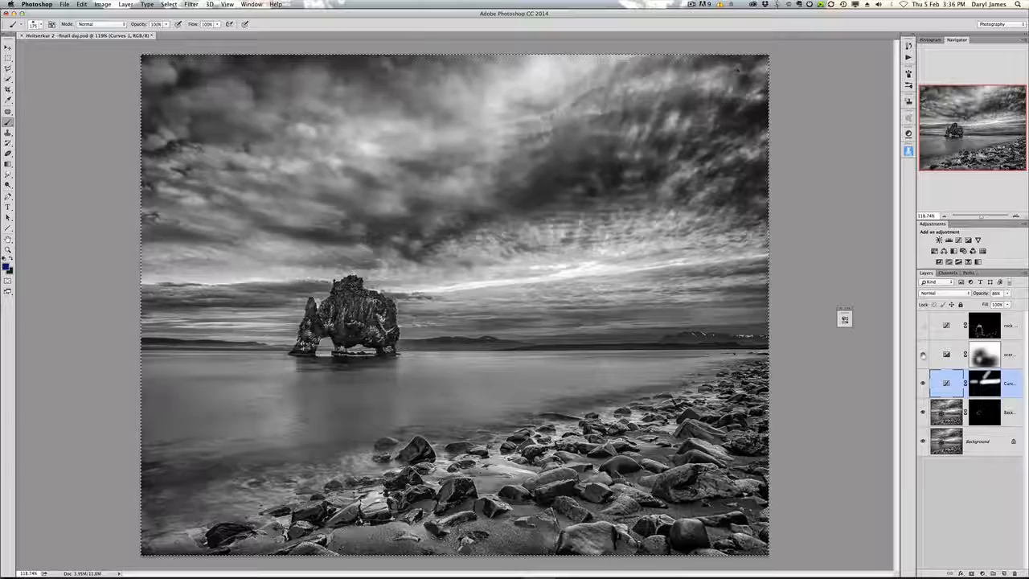
{"action": "left_click", "coordinate": [923, 355]}
{"action": "left_click", "coordinate": [923, 355]}
{"action": "left_click", "coordinate": [922, 355]}
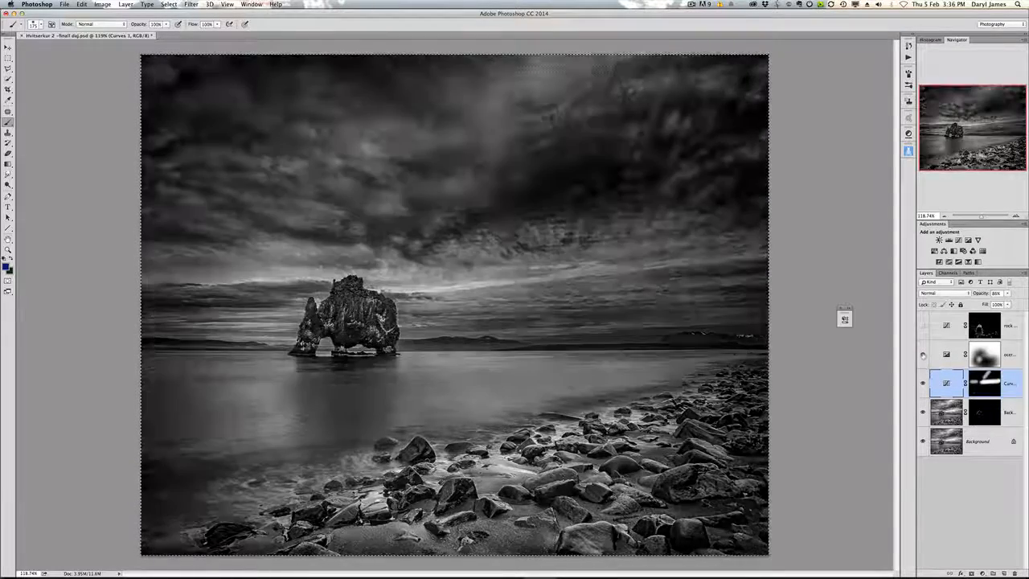
{"action": "left_click", "coordinate": [923, 356]}
{"action": "left_click", "coordinate": [922, 356]}
{"action": "left_click", "coordinate": [923, 355]}
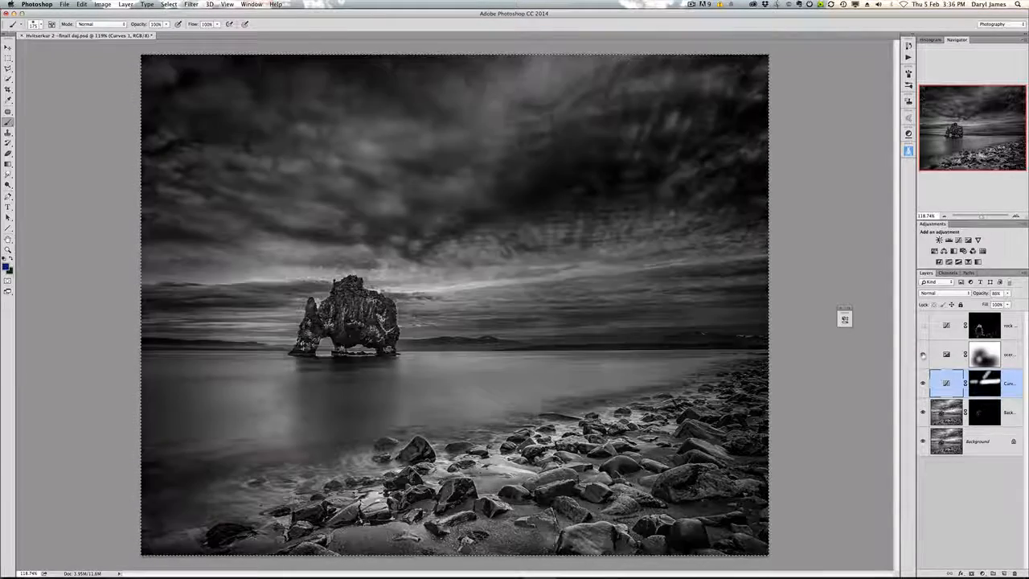
{"action": "left_click", "coordinate": [923, 355]}
{"action": "left_click_drag", "start_coordinate": [984, 354], "coordinate": [1014, 568]}
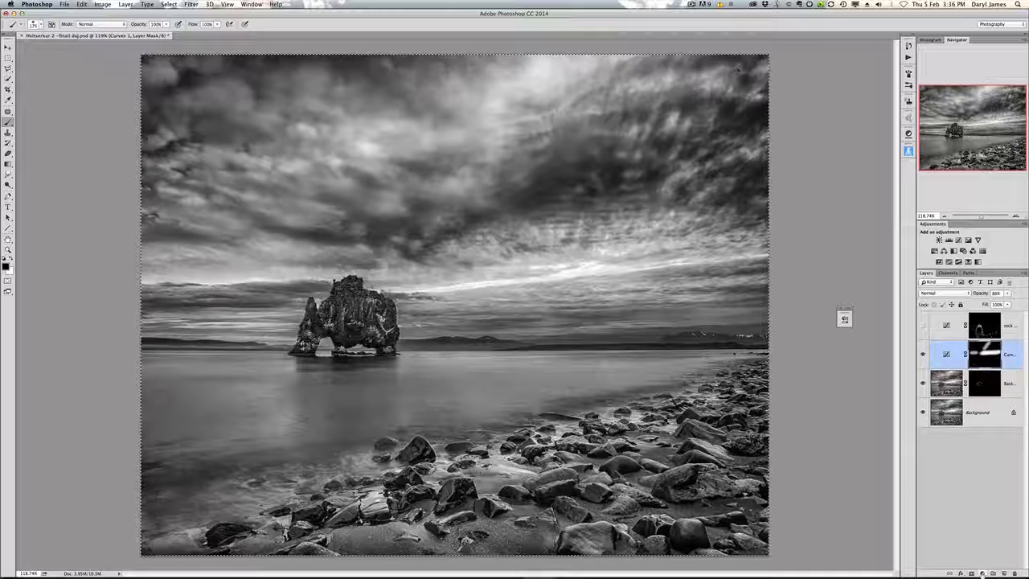
Step: Add an Exposure adjustment layer with Exposure -0.73 and Gamma Correction 0.87
{"action": "left_click", "coordinate": [982, 573]}
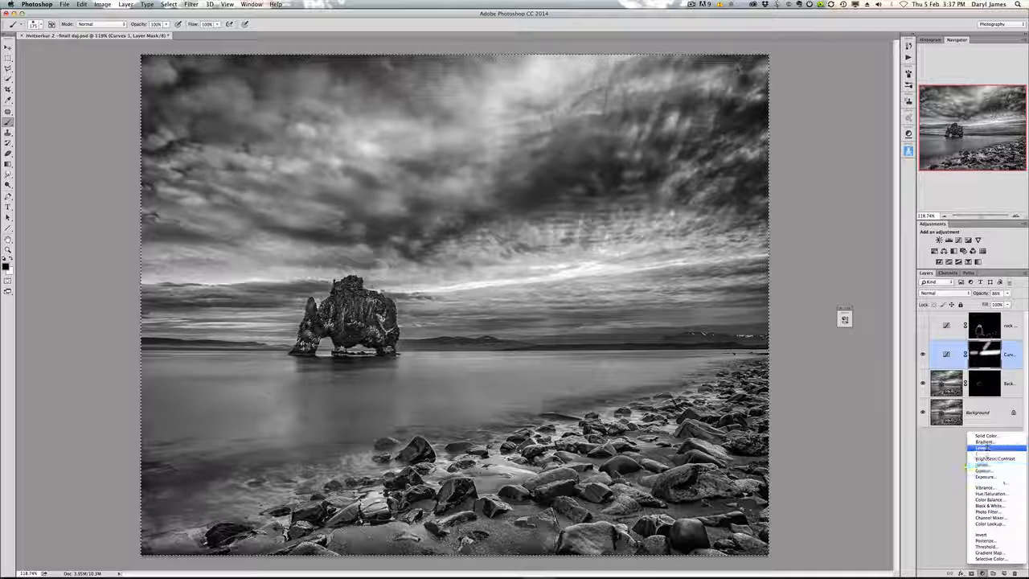
{"action": "left_click", "coordinate": [987, 476]}
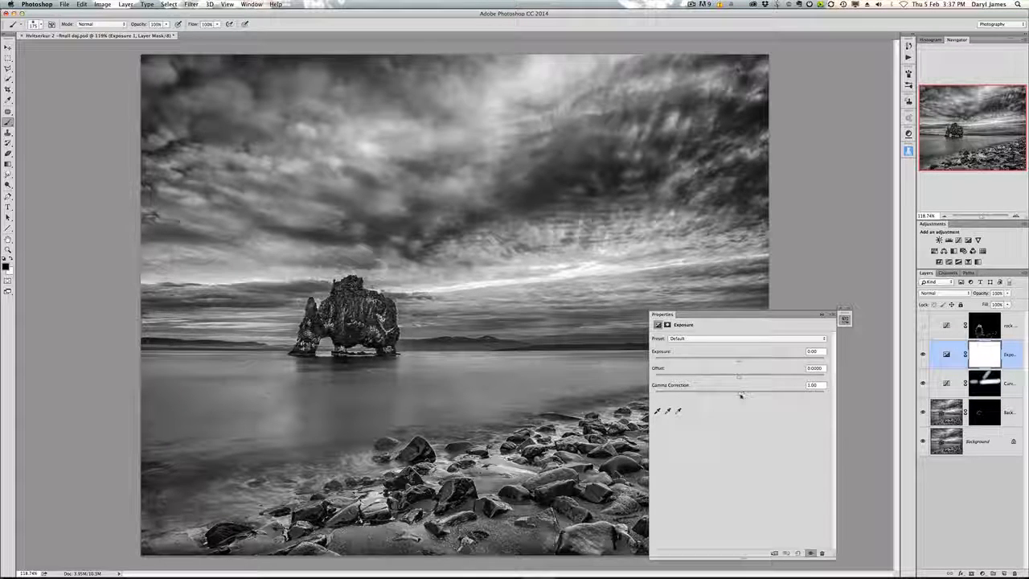
{"action": "left_click_drag", "start_coordinate": [740, 363], "coordinate": [747, 394]}
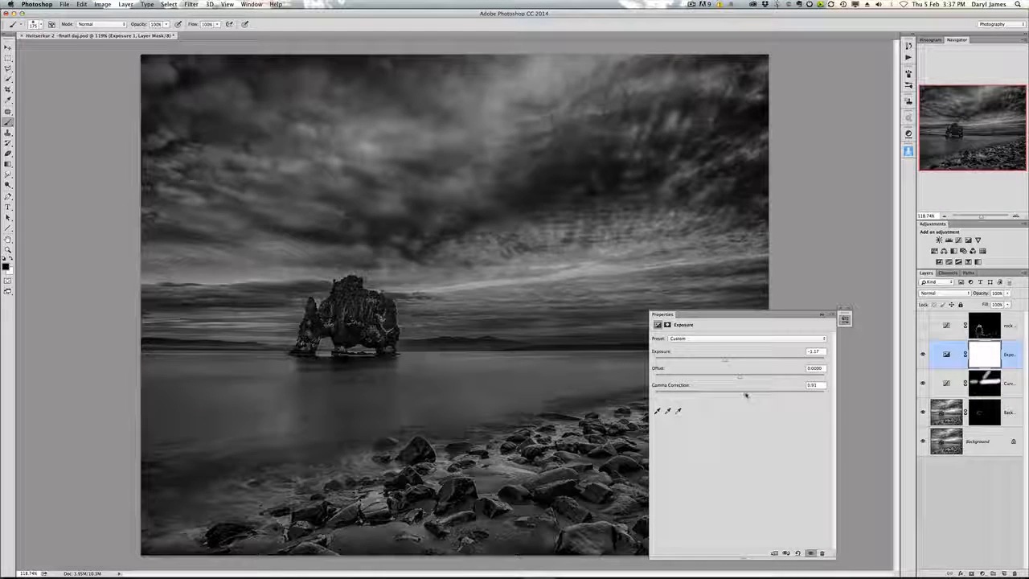
{"action": "left_click_drag", "start_coordinate": [727, 361], "coordinate": [728, 361]}
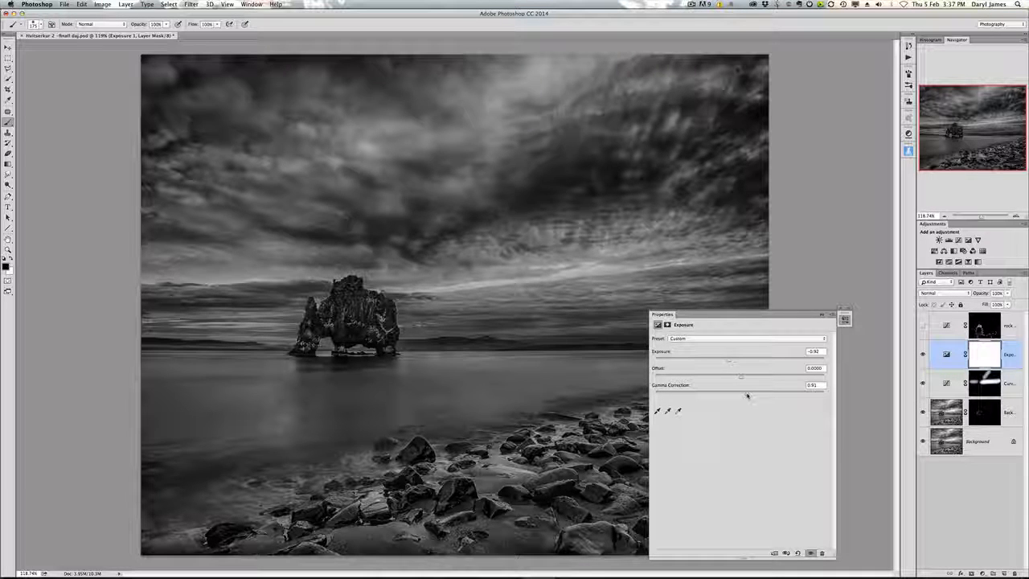
{"action": "left_click_drag", "start_coordinate": [747, 395], "coordinate": [749, 395]}
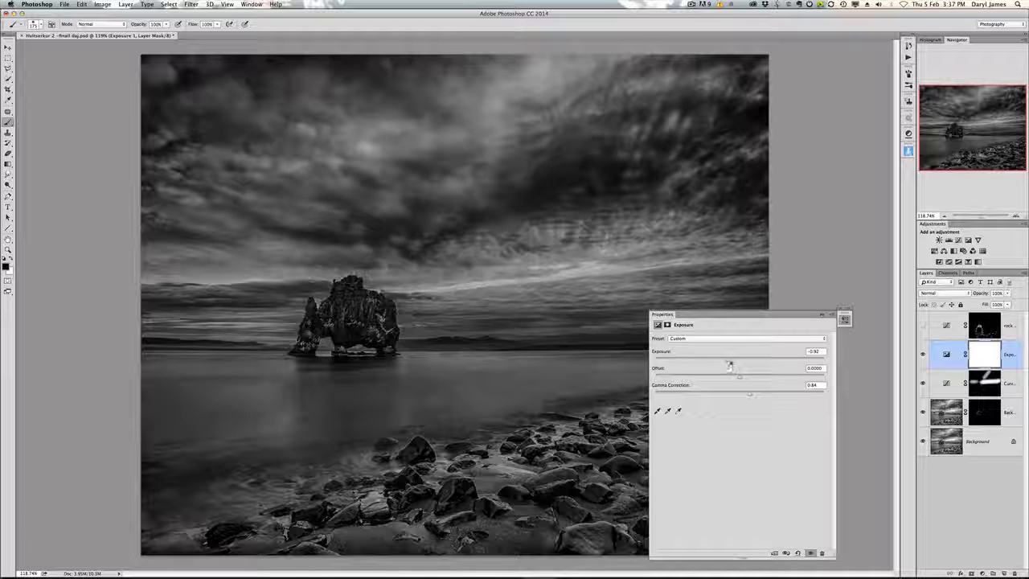
{"action": "left_click_drag", "start_coordinate": [729, 361], "coordinate": [730, 360]}
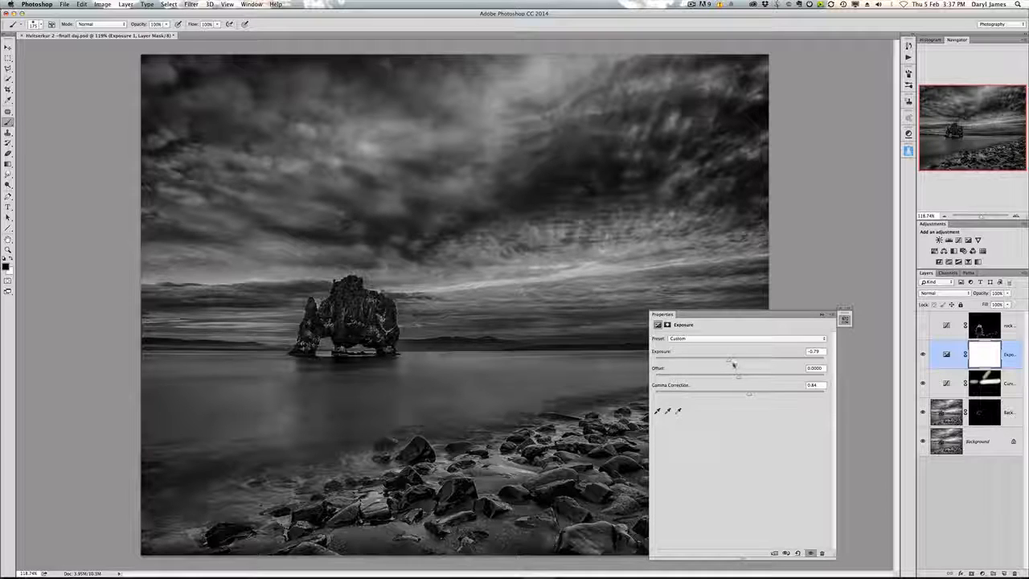
{"action": "left_click_drag", "start_coordinate": [730, 361], "coordinate": [749, 385]}
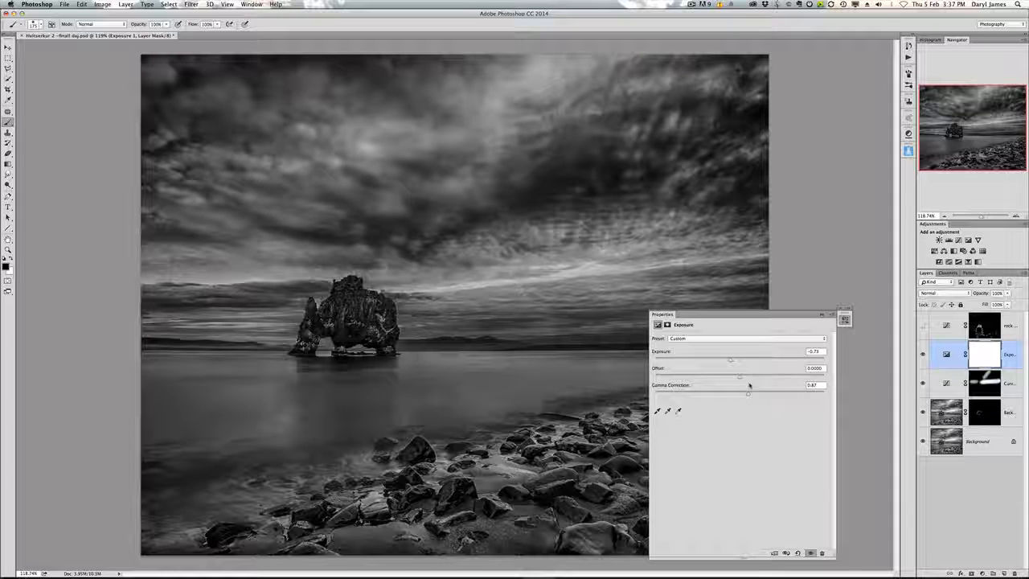
{"action": "left_click", "coordinate": [820, 315]}
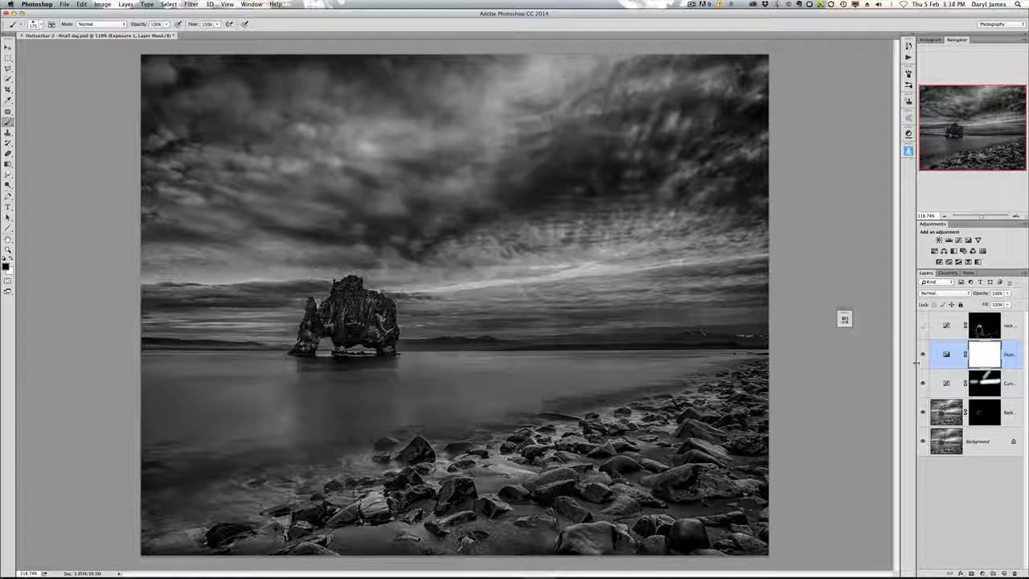
Step: Toggle the Exposure layer on and off to compare the image with and without it
{"action": "left_click", "coordinate": [923, 353]}
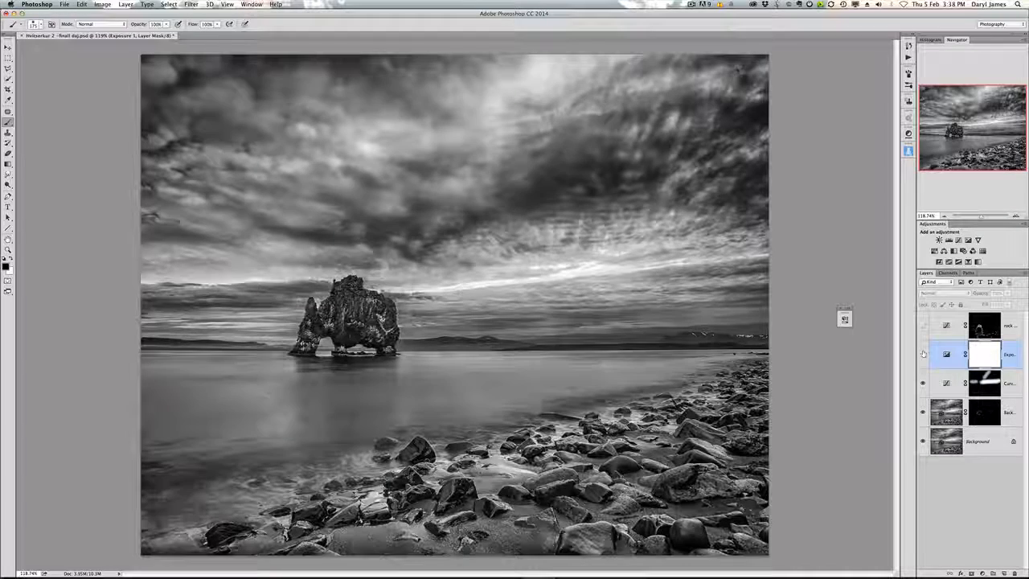
{"action": "left_click", "coordinate": [923, 354]}
{"action": "left_click", "coordinate": [922, 354]}
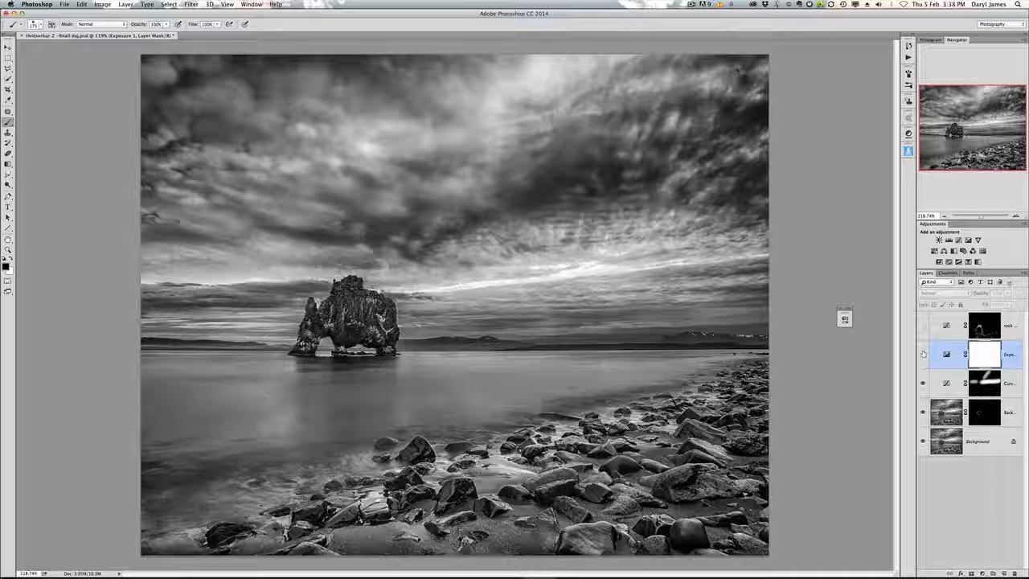
{"action": "left_click", "coordinate": [923, 353]}
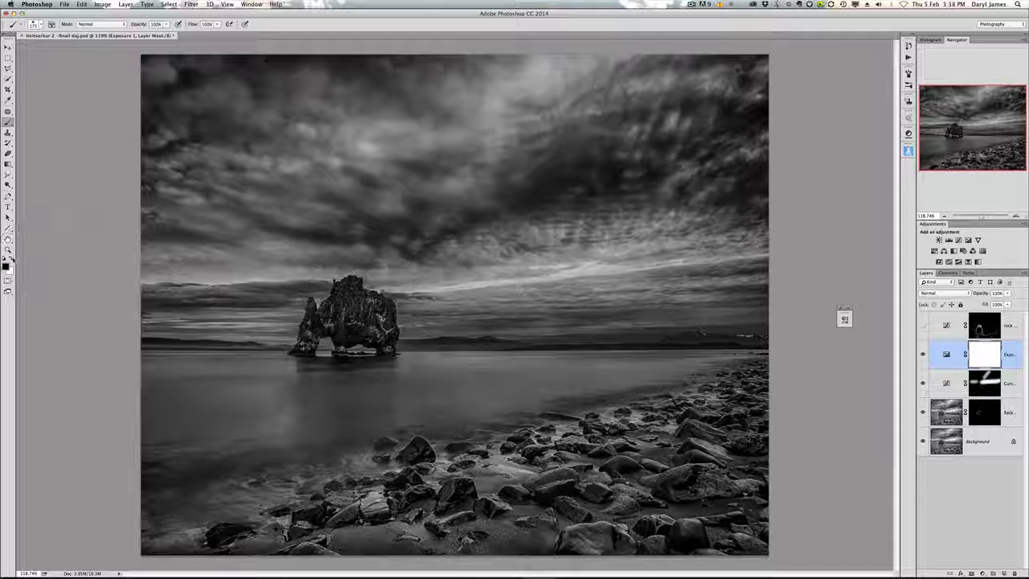
Step: Paint black at 36% opacity with a soft 318 px brush on the Exposure mask over the sea stack and the water below it
{"action": "left_click", "coordinate": [6, 264]}
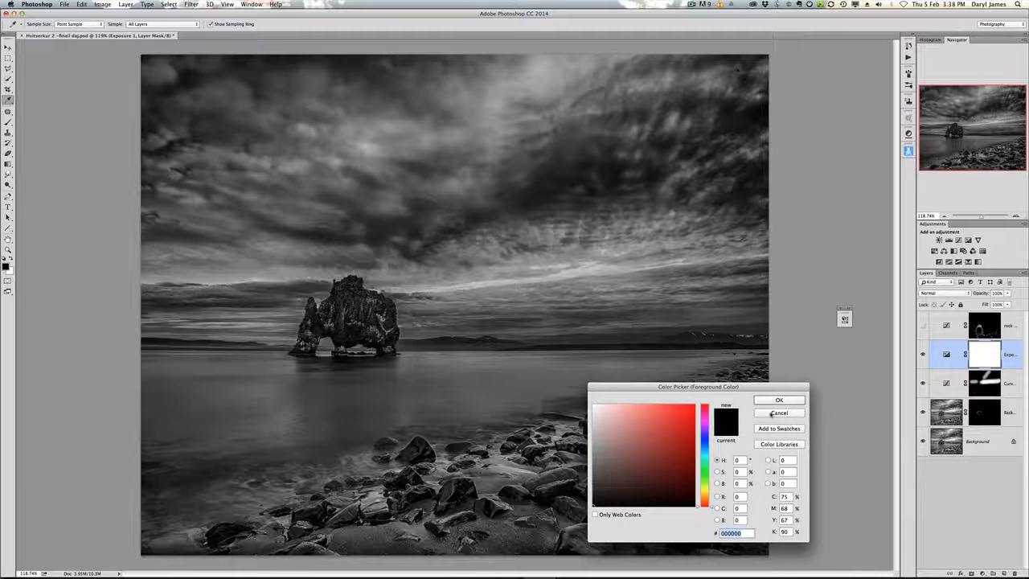
{"action": "left_click", "coordinate": [772, 414]}
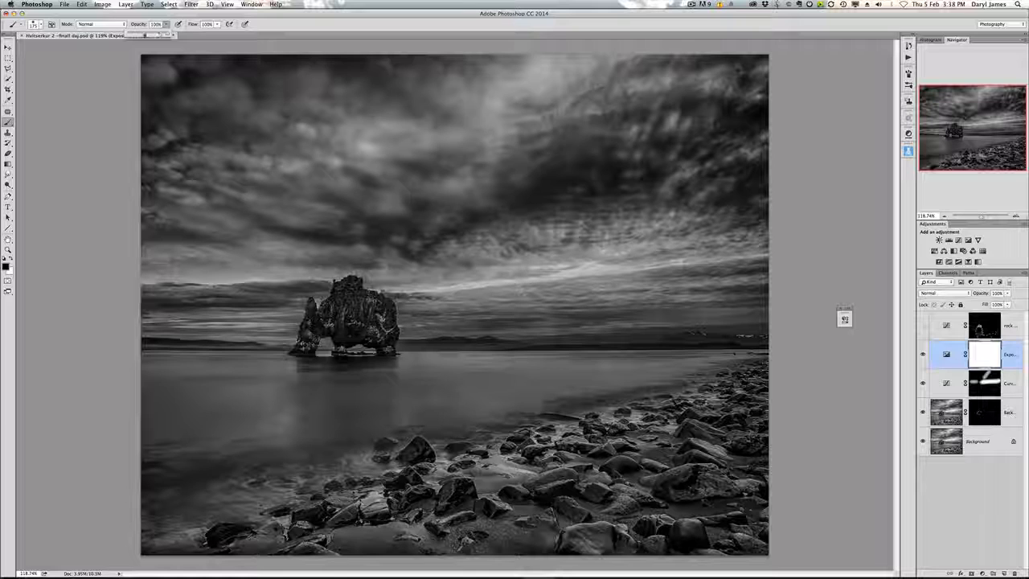
{"action": "left_click", "coordinate": [144, 35]}
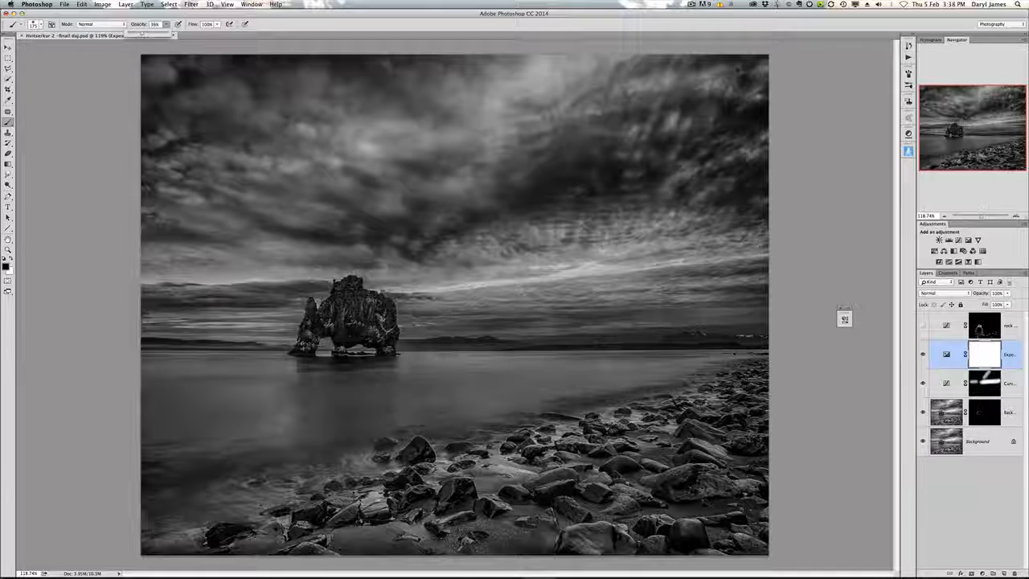
{"action": "right_click", "coordinate": [362, 336]}
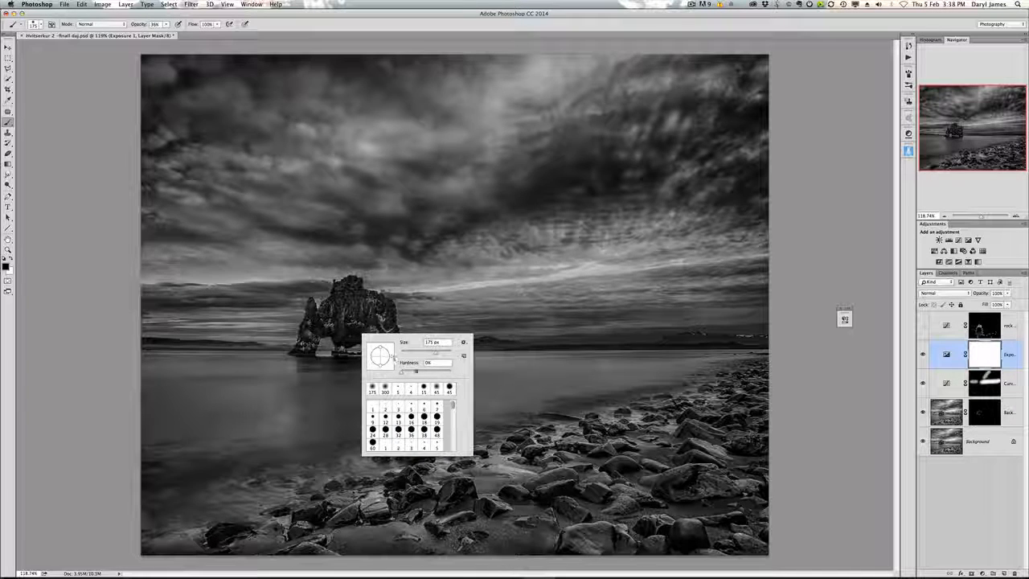
{"action": "left_click_drag", "start_coordinate": [401, 372], "coordinate": [450, 373]}
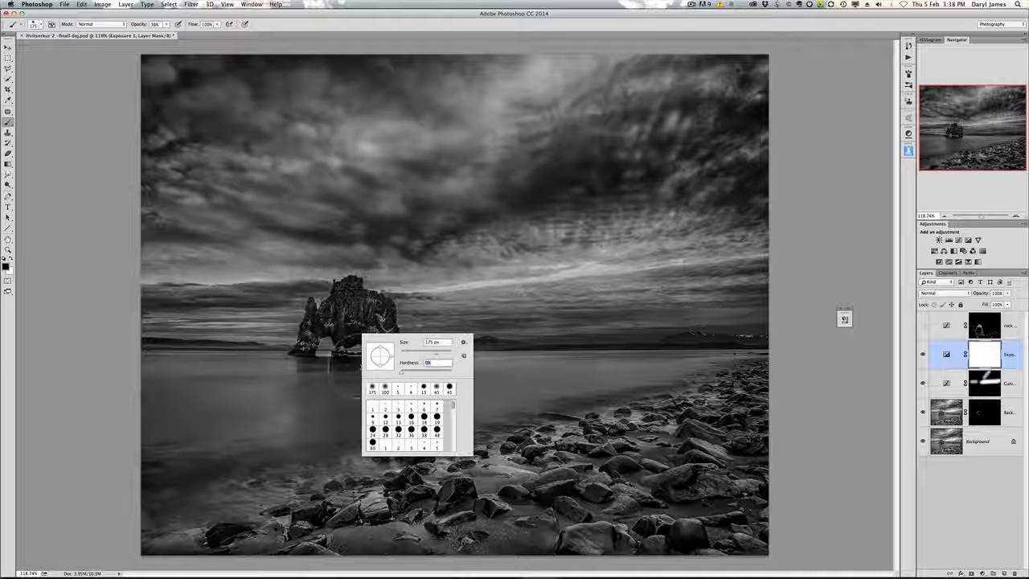
{"action": "left_click", "coordinate": [384, 389]}
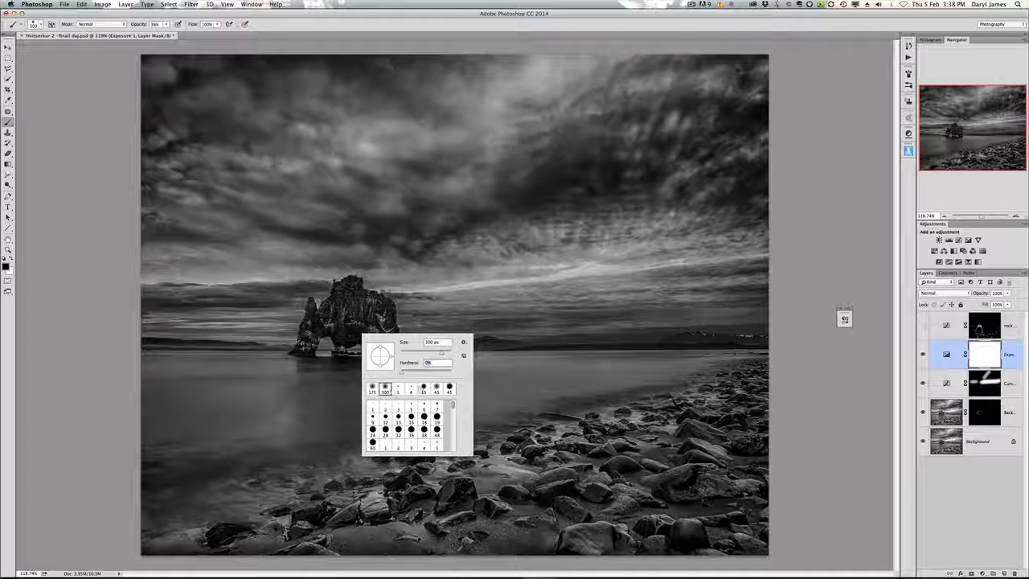
{"action": "left_click", "coordinate": [436, 389]}
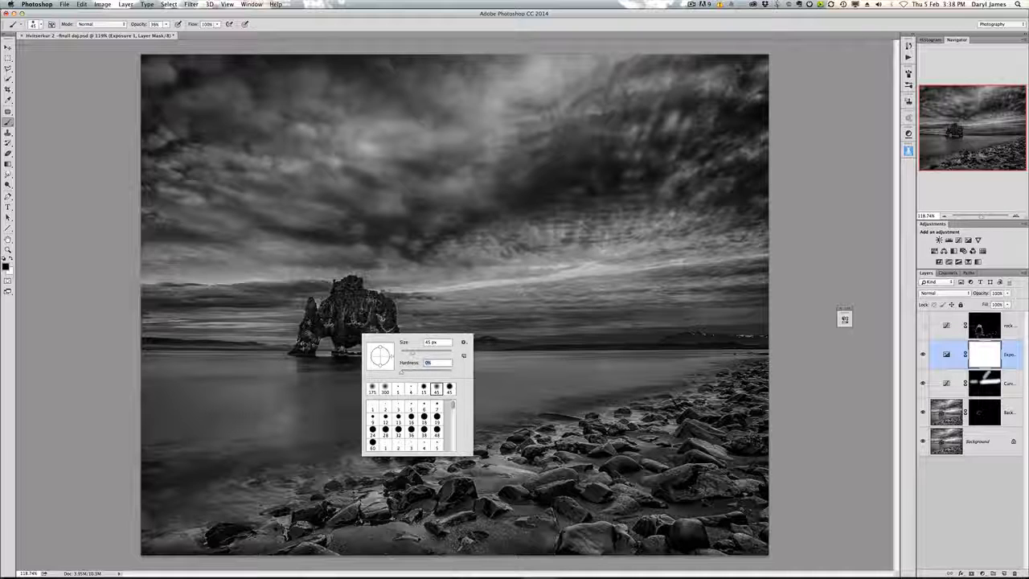
{"action": "left_click_drag", "start_coordinate": [410, 355], "coordinate": [431, 352]}
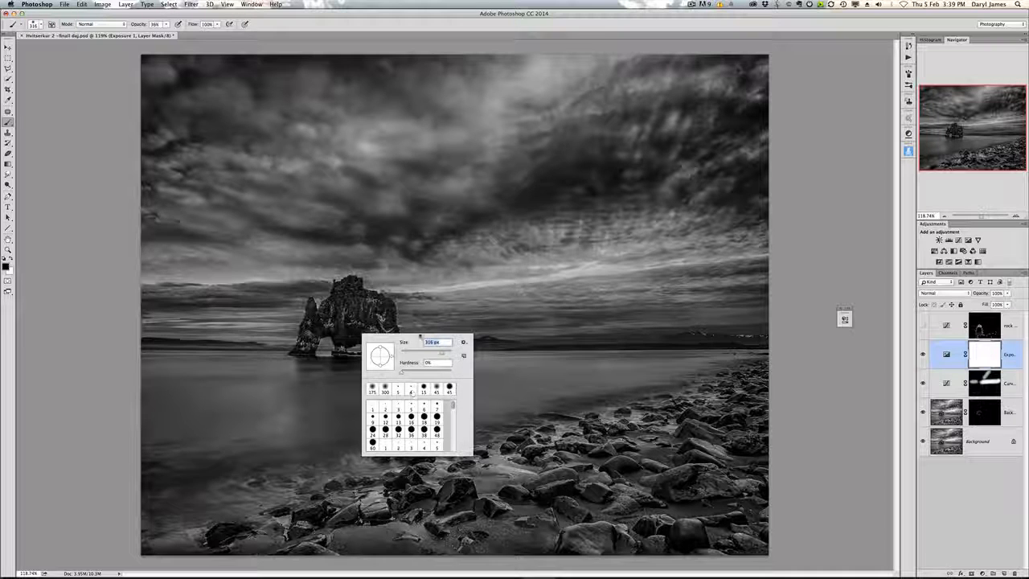
{"action": "left_click_drag", "start_coordinate": [437, 354], "coordinate": [442, 351]}
{"action": "left_click_drag", "start_coordinate": [348, 290], "coordinate": [344, 325]}
{"action": "mouse_move", "coordinate": [340, 366]}
{"action": "left_mouse_down"}
{"action": "mouse_move", "coordinate": [296, 366]}
{"action": "mouse_move", "coordinate": [270, 395]}
{"action": "mouse_move", "coordinate": [273, 418]}
{"action": "mouse_move", "coordinate": [309, 450]}
{"action": "mouse_move", "coordinate": [354, 320]}
{"action": "mouse_move", "coordinate": [406, 402]}
{"action": "left_mouse_up"}
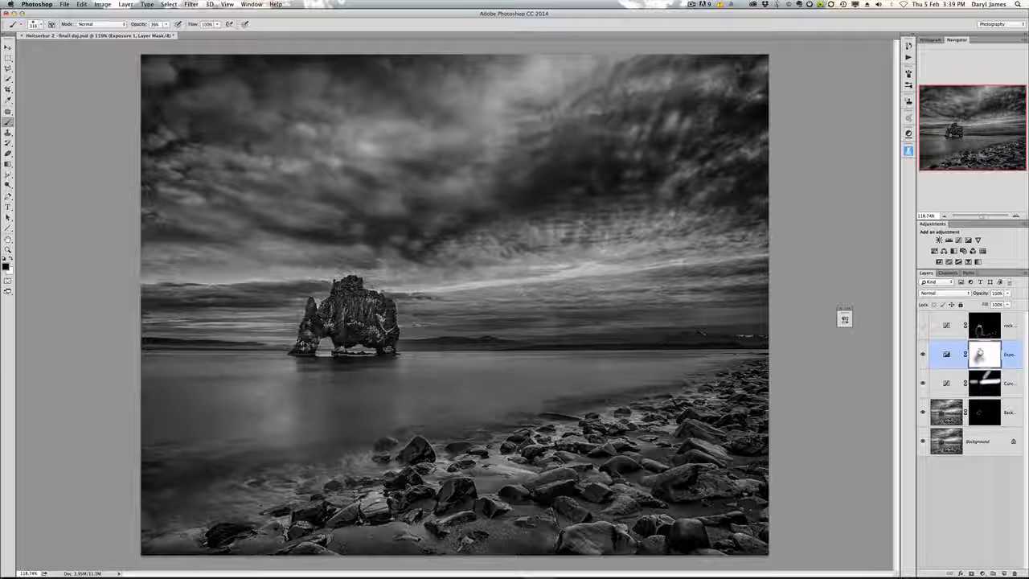
Step: Paint more black on the Exposure mask across the water and foreground shore
{"action": "left_click", "coordinate": [979, 353], "text": "alt"}
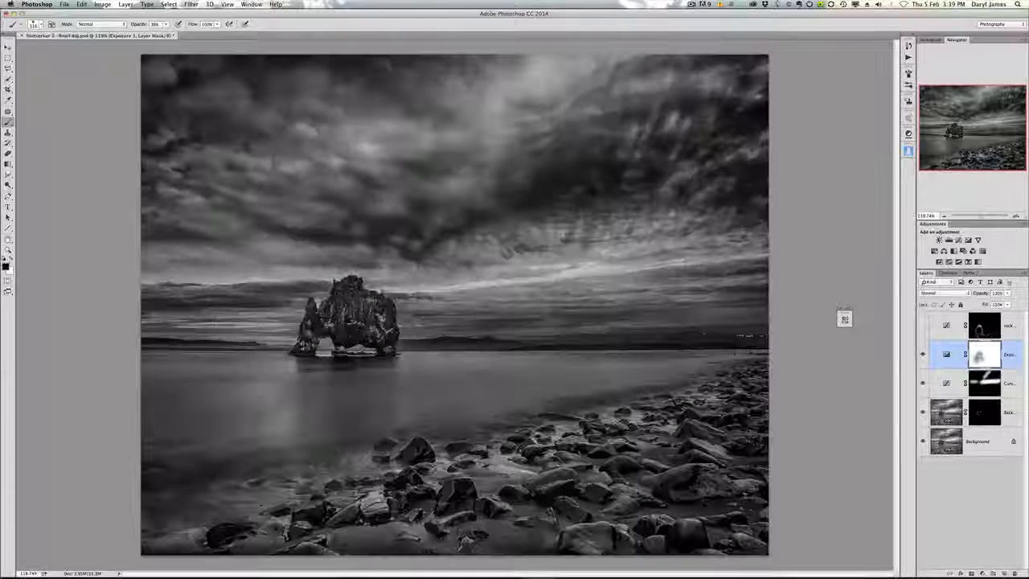
{"action": "left_click", "coordinate": [979, 354], "text": "alt"}
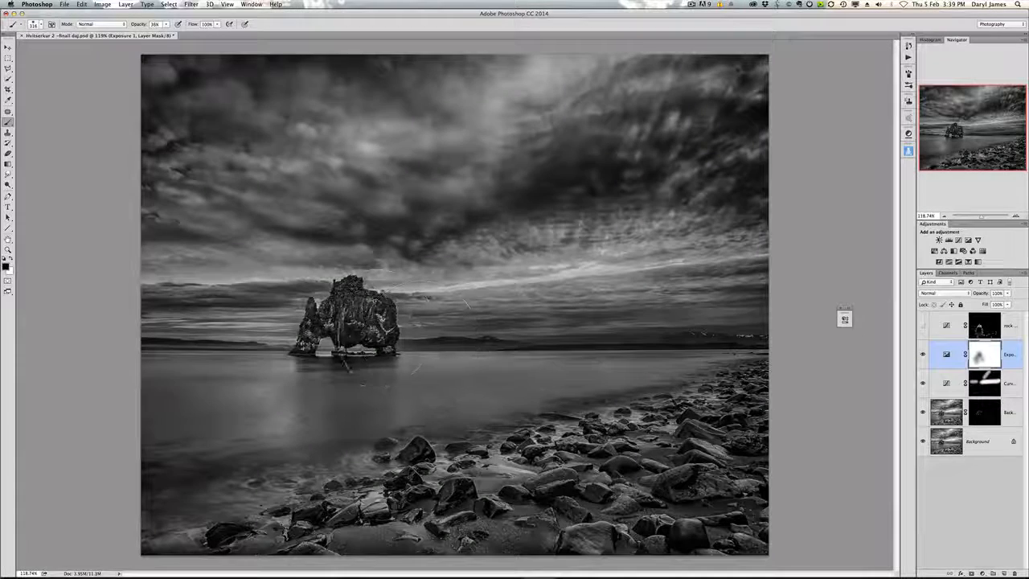
{"action": "left_click_drag", "start_coordinate": [413, 429], "coordinate": [496, 480]}
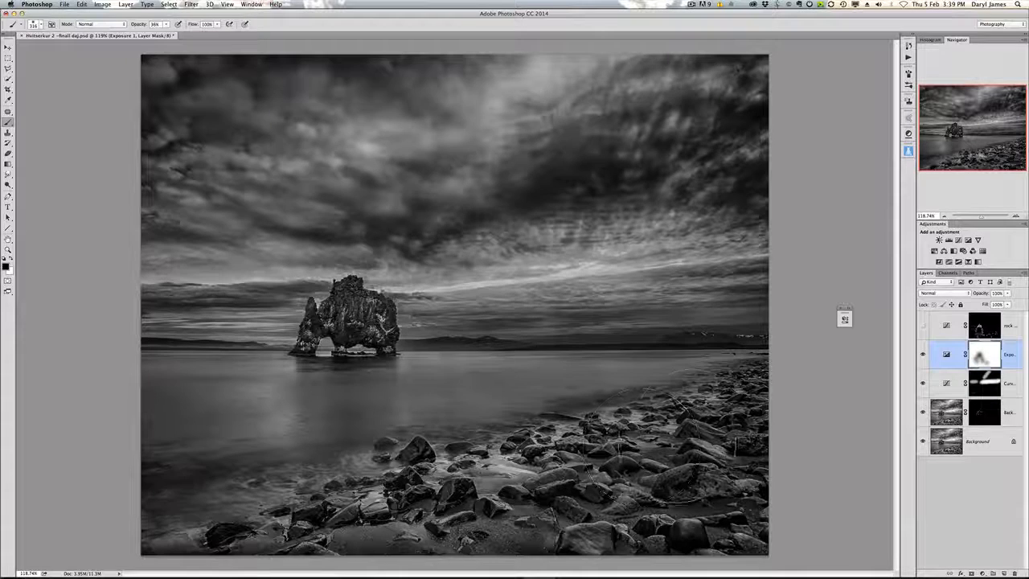
{"action": "mouse_move", "coordinate": [678, 450]}
{"action": "left_mouse_down"}
{"action": "mouse_move", "coordinate": [689, 428]}
{"action": "mouse_move", "coordinate": [555, 454]}
{"action": "mouse_move", "coordinate": [354, 442]}
{"action": "mouse_move", "coordinate": [382, 482]}
{"action": "mouse_move", "coordinate": [368, 489]}
{"action": "left_mouse_up"}
{"action": "left_click_drag", "start_coordinate": [663, 438], "coordinate": [647, 476]}
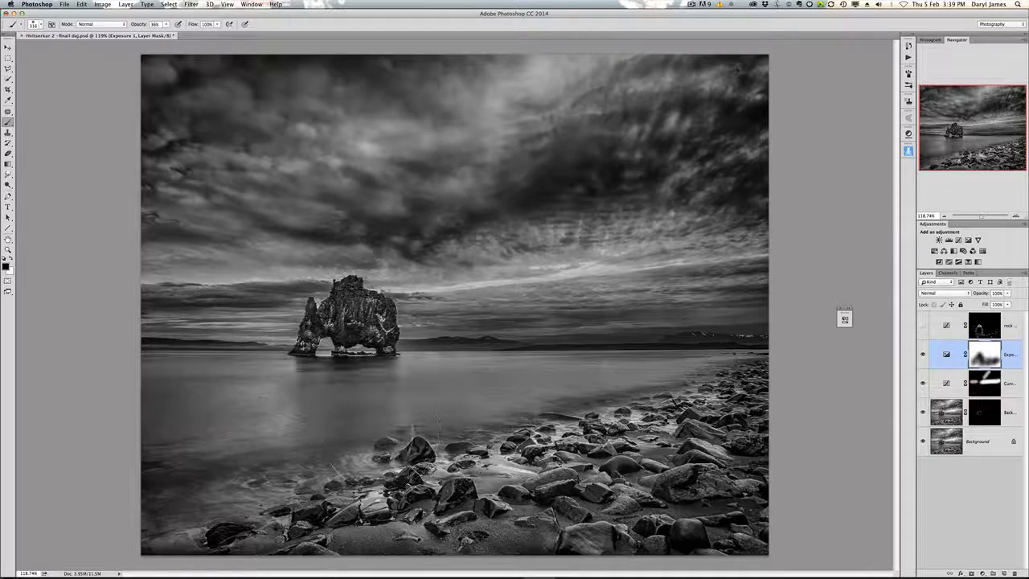
Step: Toggle the Exposure layer on and off to compare the masked result
{"action": "left_click", "coordinate": [922, 355]}
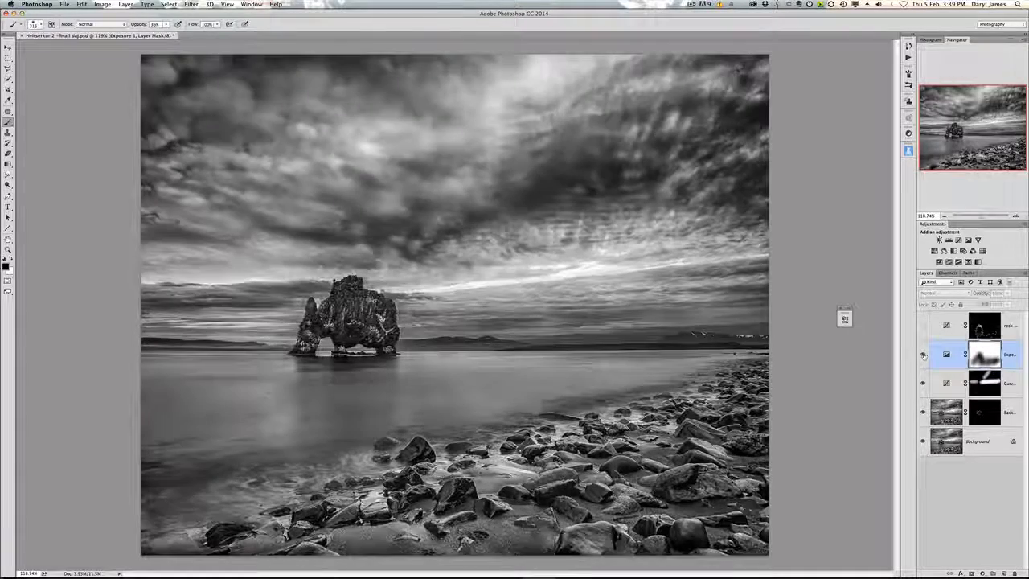
{"action": "left_click", "coordinate": [923, 355]}
{"action": "left_click", "coordinate": [923, 355]}
{"action": "left_click", "coordinate": [922, 354]}
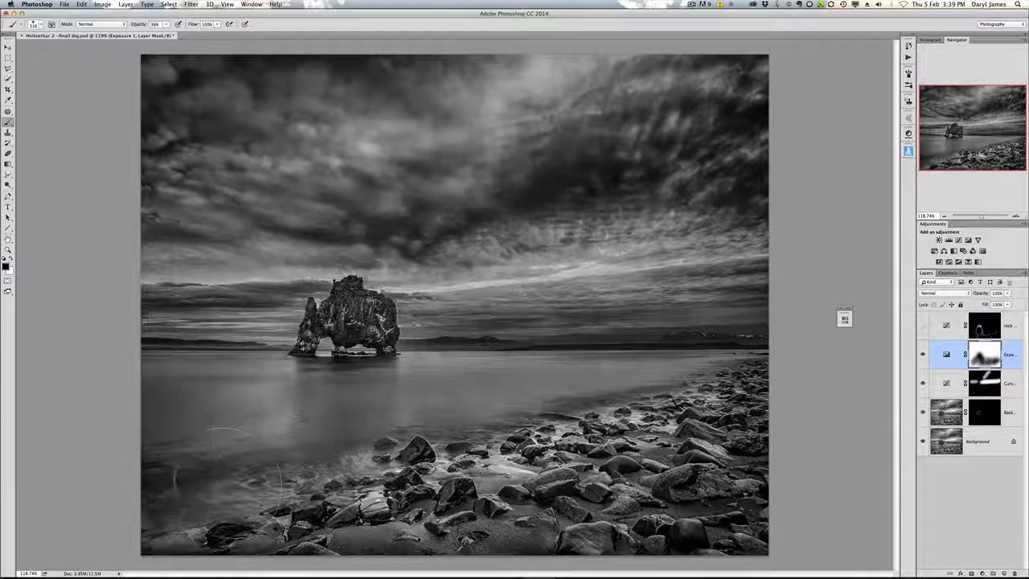
Step: Reopen the Exposure adjustment's properties and set Exposure to -2.35
{"action": "left_click", "coordinate": [975, 361], "text": "alt"}
{"action": "left_click", "coordinate": [975, 361], "text": "alt"}
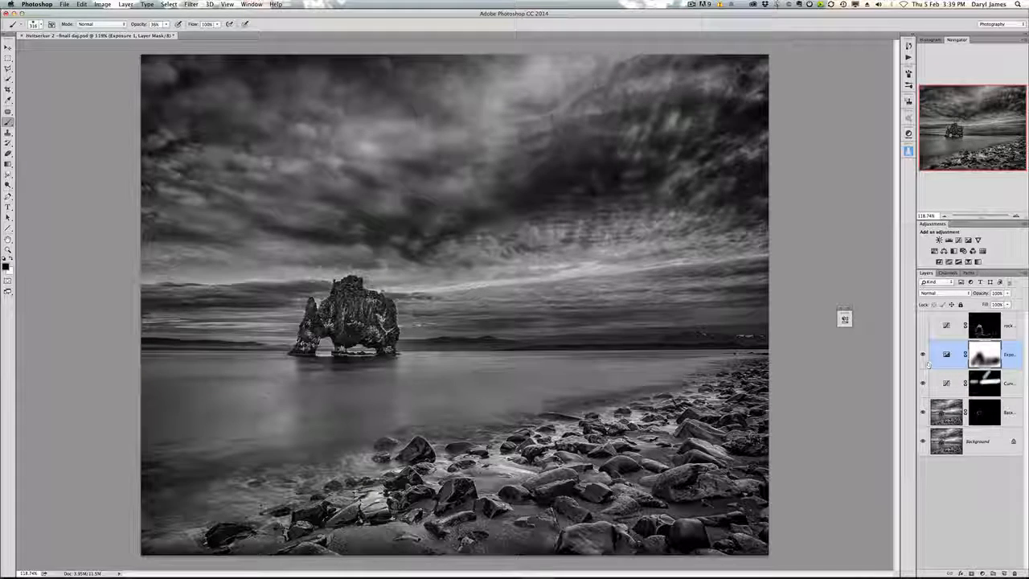
{"action": "double_click", "coordinate": [946, 356]}
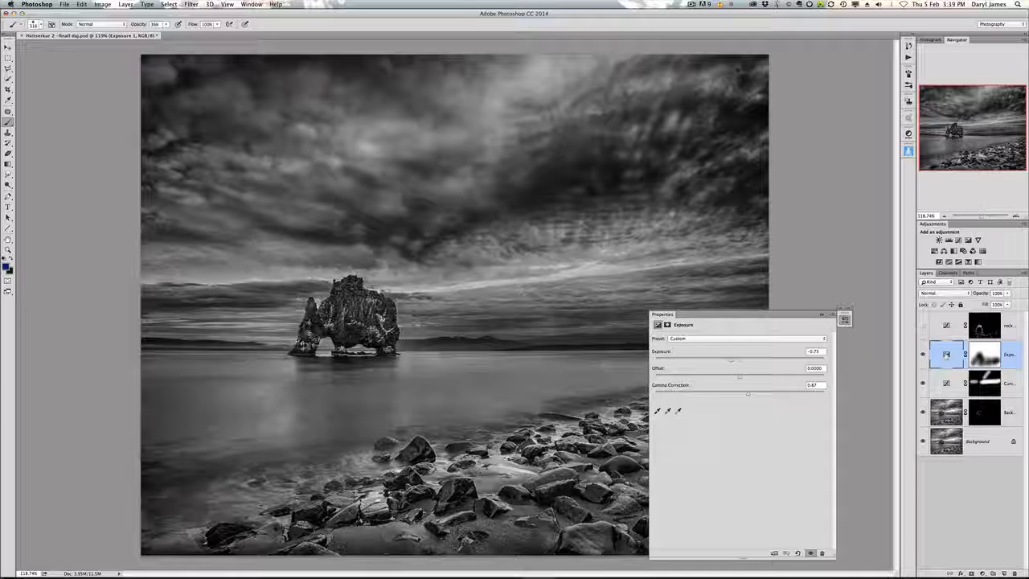
{"action": "left_click_drag", "start_coordinate": [727, 362], "coordinate": [709, 361]}
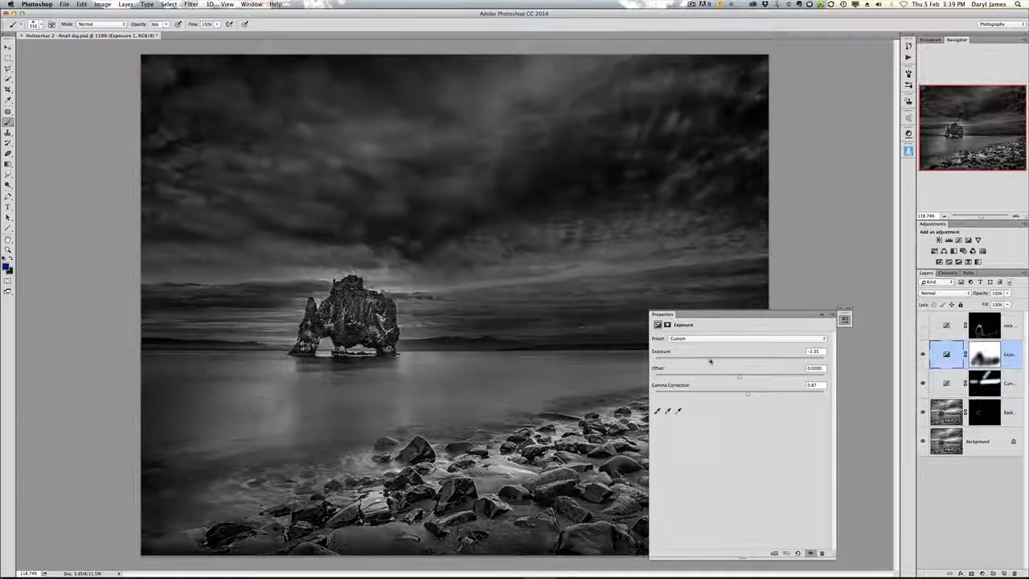
Step: Set the Exposure adjustment's Gamma Correction to 0.84 and its Exposure to -1.11, then close the properties
{"action": "left_click_drag", "start_coordinate": [744, 393], "coordinate": [749, 393]}
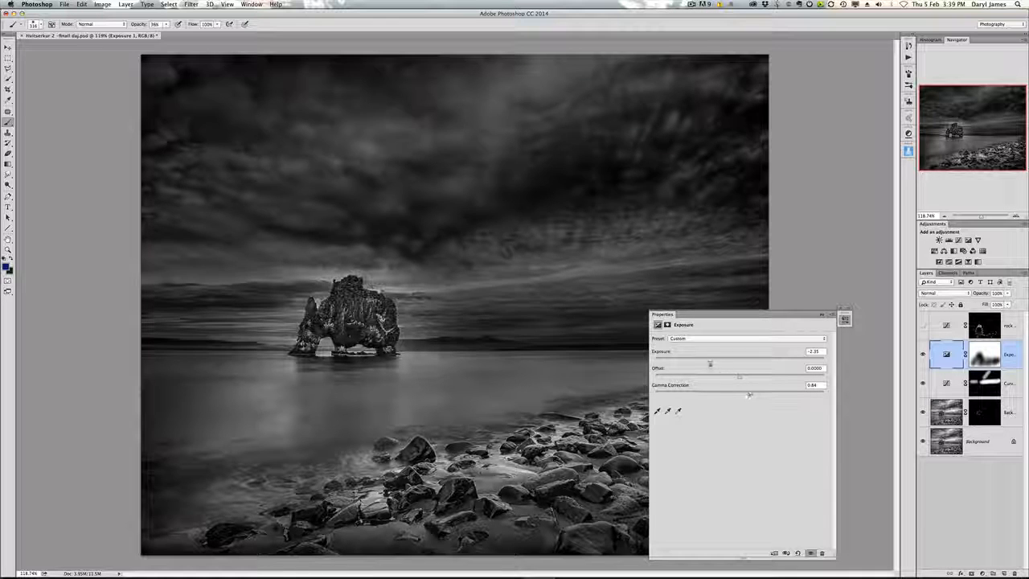
{"action": "left_click_drag", "start_coordinate": [708, 360], "coordinate": [725, 361]}
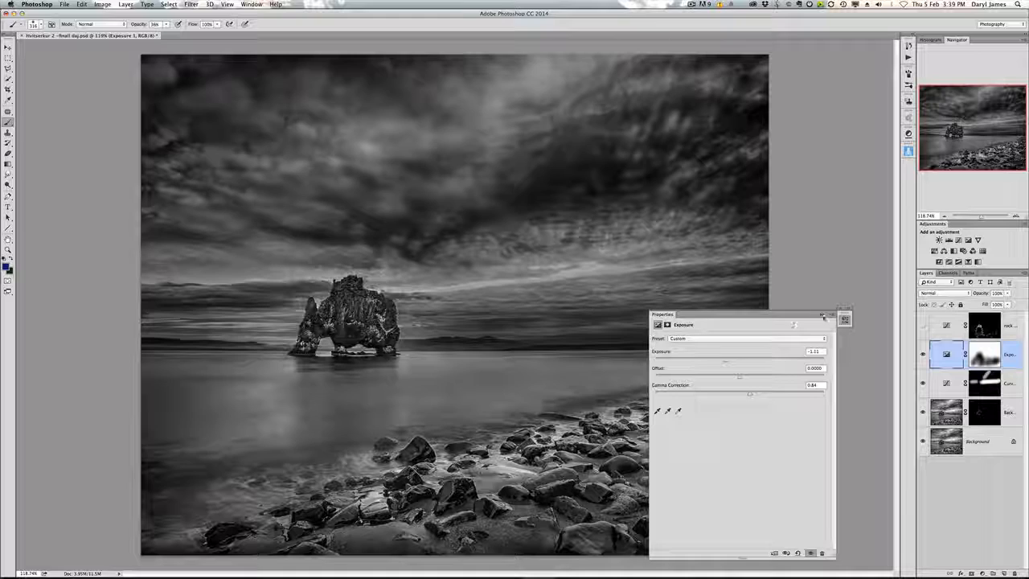
{"action": "left_click", "coordinate": [822, 315]}
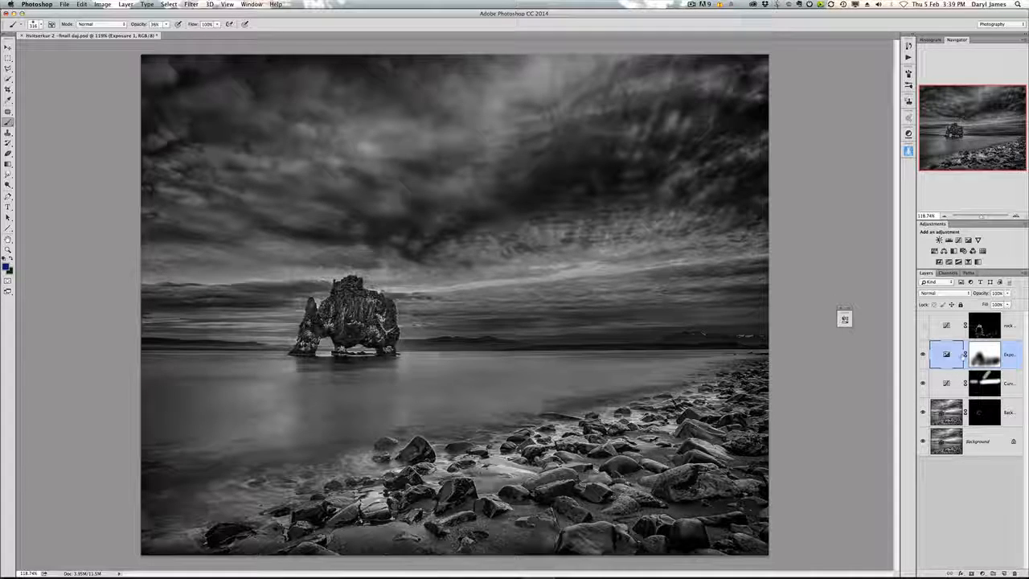
Step: Compare the Exposure layer on and off, then paint a stroke on its mask over the sea stack's left side
{"action": "left_click", "coordinate": [923, 354]}
{"action": "left_click", "coordinate": [922, 354]}
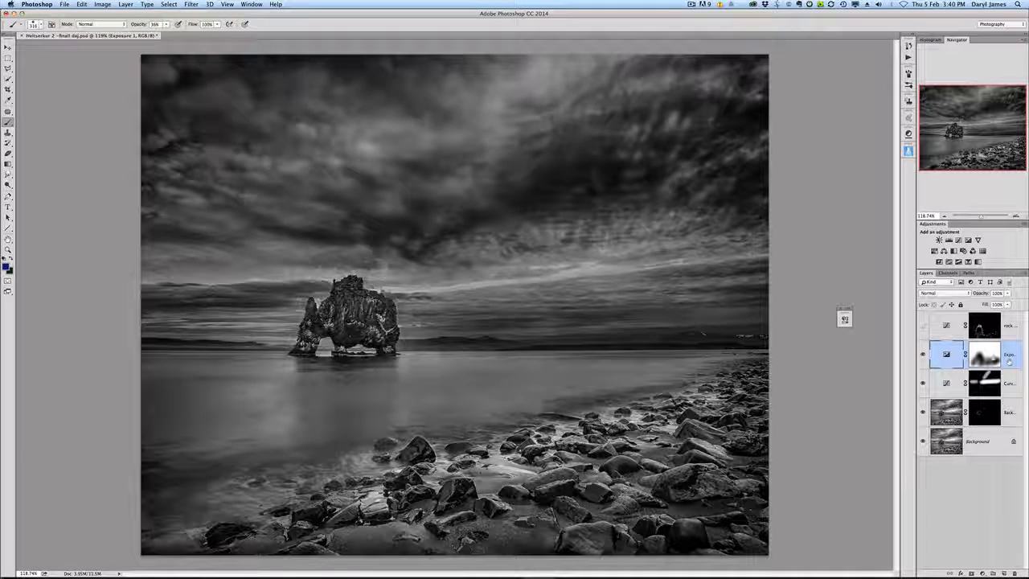
{"action": "left_click", "coordinate": [984, 354]}
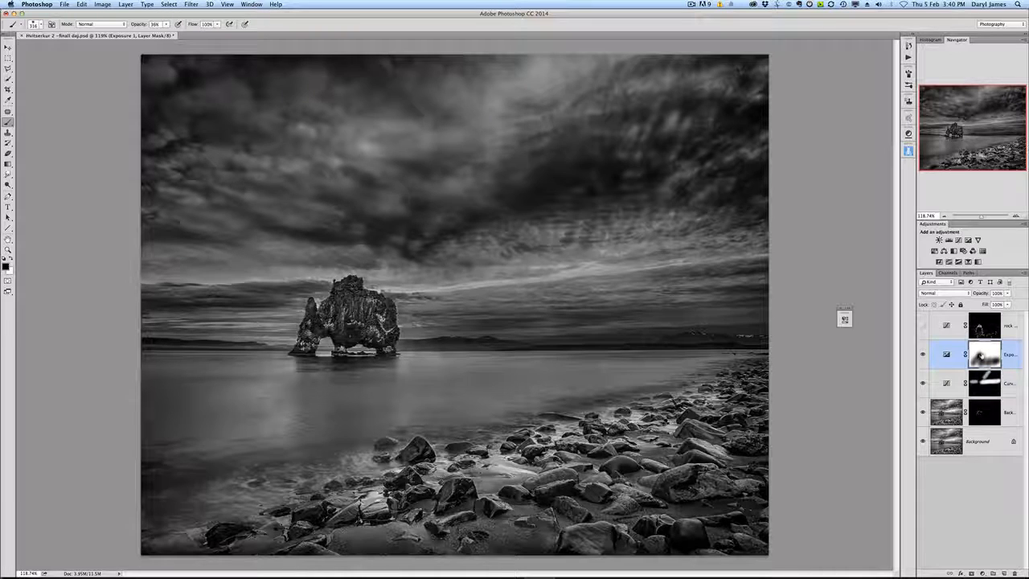
{"action": "left_click", "coordinate": [982, 389]}
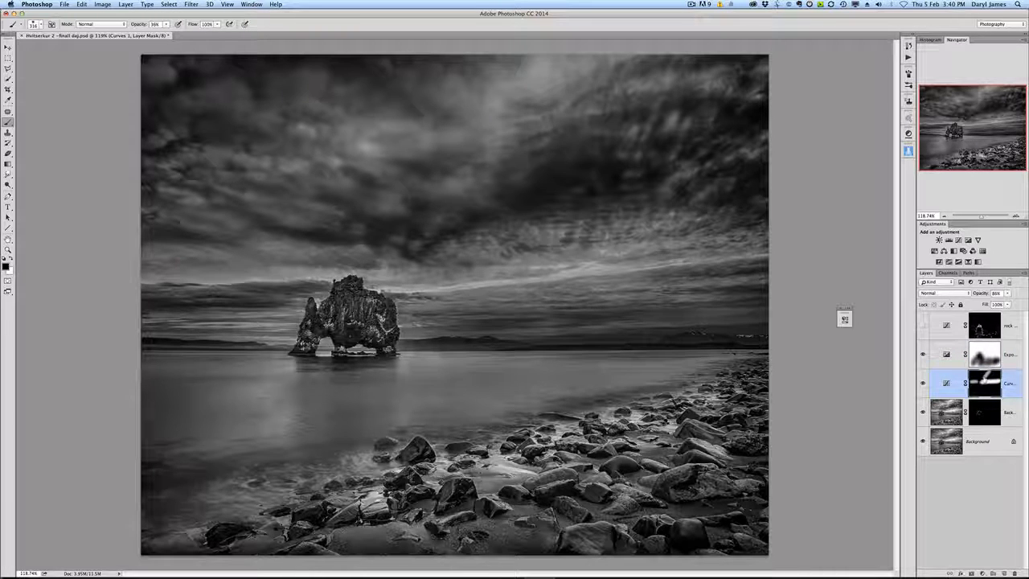
{"action": "left_click", "coordinate": [985, 355]}
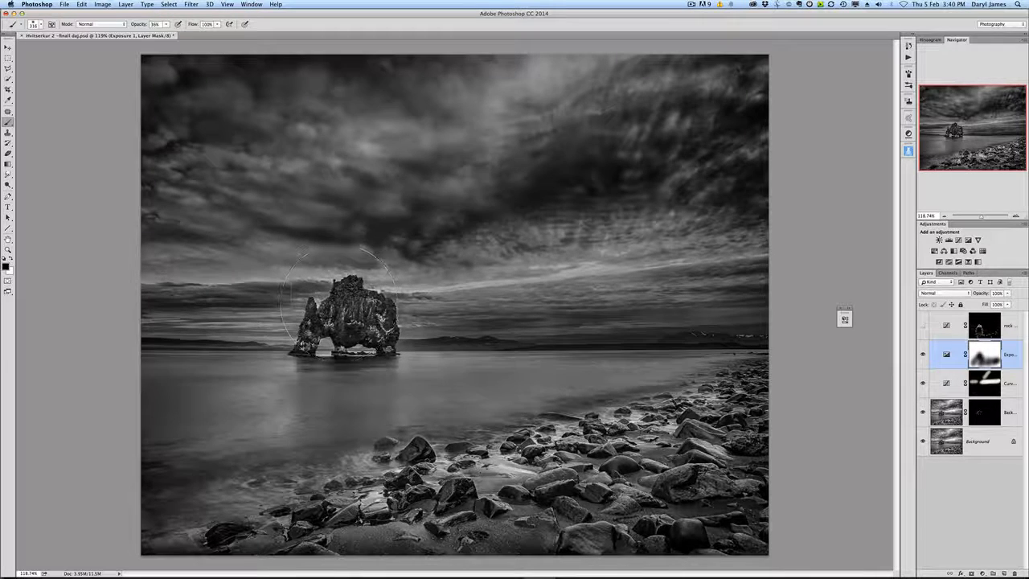
{"action": "mouse_move", "coordinate": [301, 305]}
{"action": "left_mouse_down"}
{"action": "mouse_move", "coordinate": [386, 330]}
{"action": "mouse_move", "coordinate": [321, 338]}
{"action": "mouse_move", "coordinate": [345, 334]}
{"action": "left_mouse_up"}
Step: Toggle the topmost rock adjustment layer's visibility repeatedly to compare its effect on the image
{"action": "left_click", "coordinate": [922, 325]}
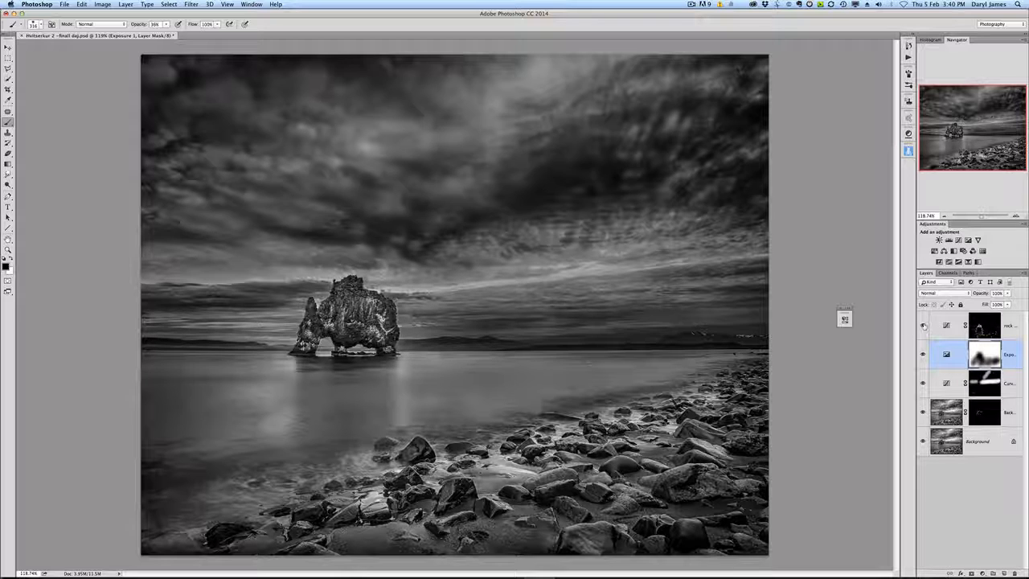
{"action": "left_click", "coordinate": [923, 324]}
{"action": "left_click", "coordinate": [923, 324]}
{"action": "left_click", "coordinate": [922, 325]}
{"action": "left_click", "coordinate": [923, 325]}
{"action": "left_click", "coordinate": [923, 324]}
{"action": "left_click", "coordinate": [923, 324]}
{"action": "left_click", "coordinate": [922, 324]}
{"action": "left_click", "coordinate": [923, 325]}
{"action": "left_click", "coordinate": [923, 325]}
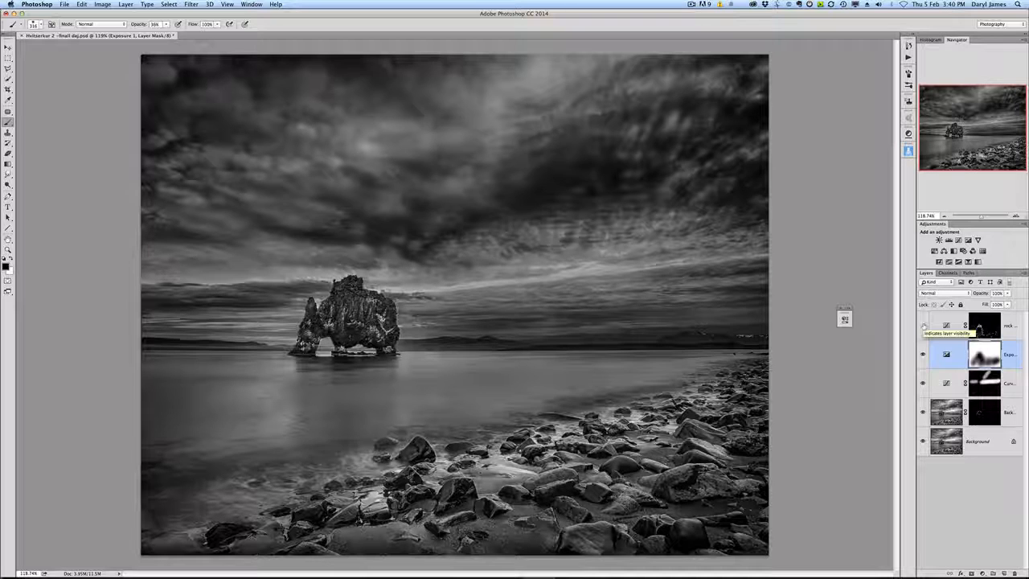
{"action": "left_click", "coordinate": [923, 325]}
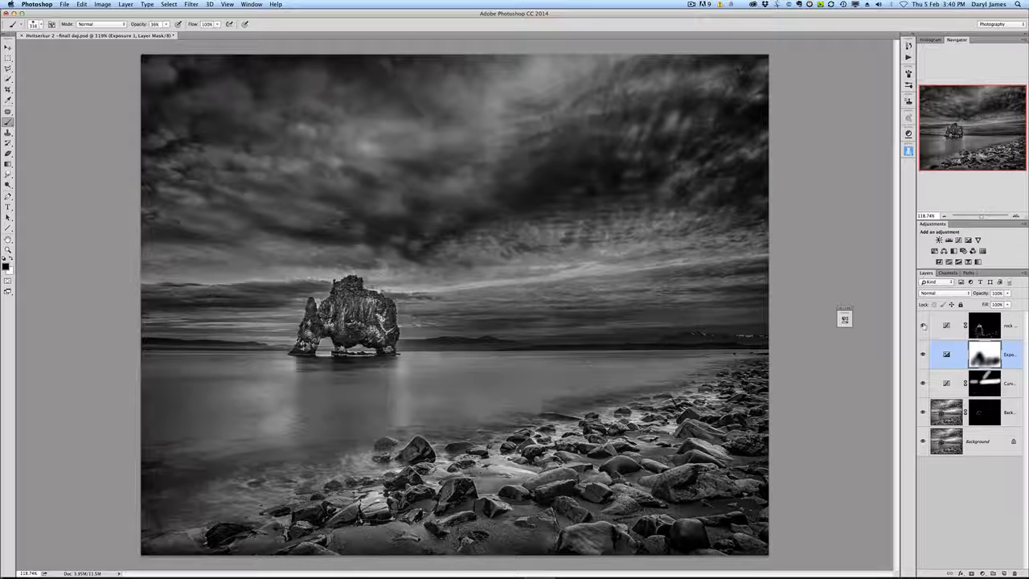
{"action": "left_click", "coordinate": [922, 325]}
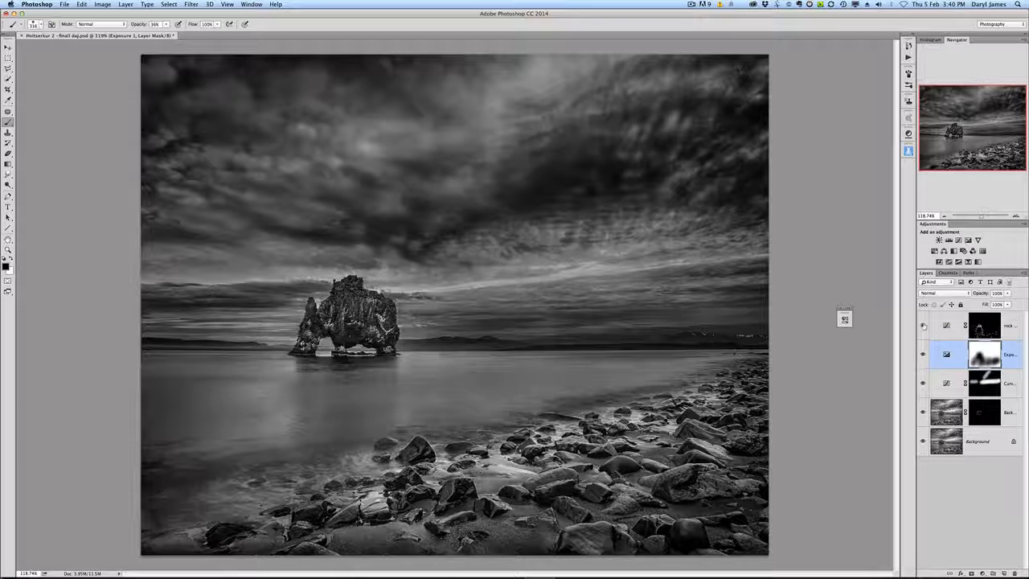
{"action": "left_click", "coordinate": [923, 325]}
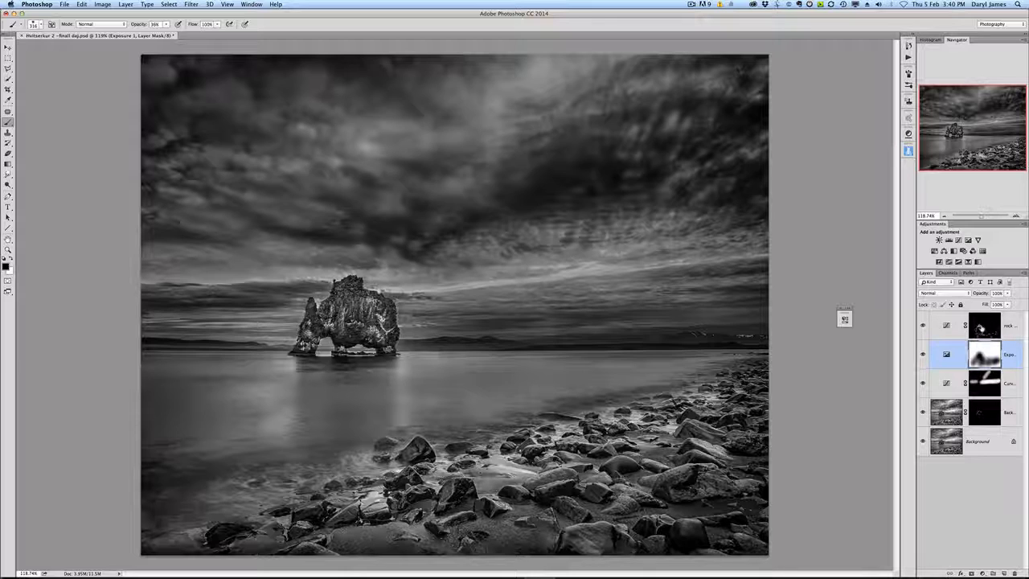
{"action": "left_click", "coordinate": [923, 324]}
{"action": "left_click", "coordinate": [923, 326]}
{"action": "left_click", "coordinate": [923, 327]}
Step: Delete the topmost rock adjustment layer and compare the Exposure layer on and off
{"action": "left_click", "coordinate": [1007, 325]}
{"action": "left_click_drag", "start_coordinate": [1006, 325], "coordinate": [1017, 572]}
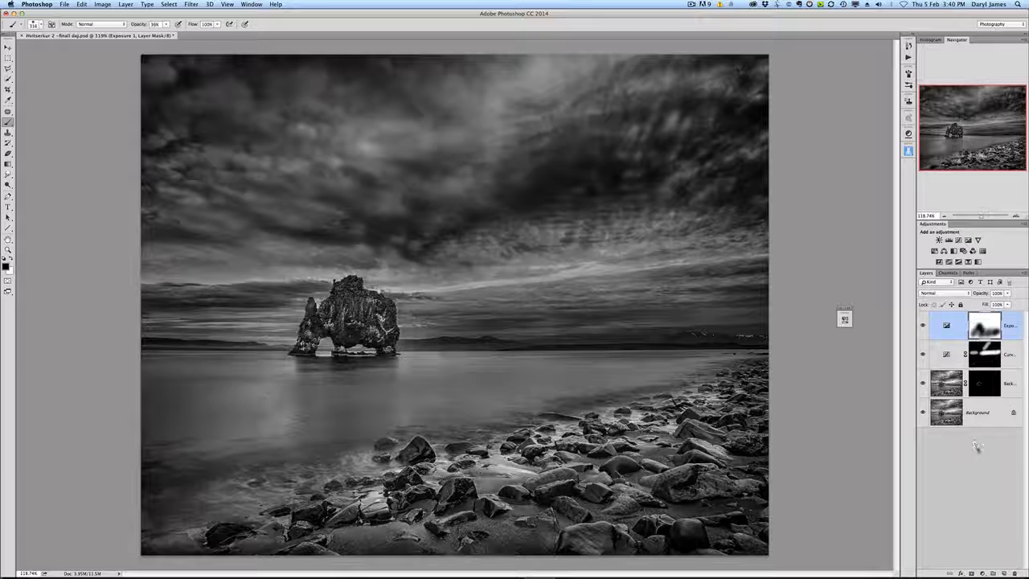
{"action": "left_click", "coordinate": [923, 326]}
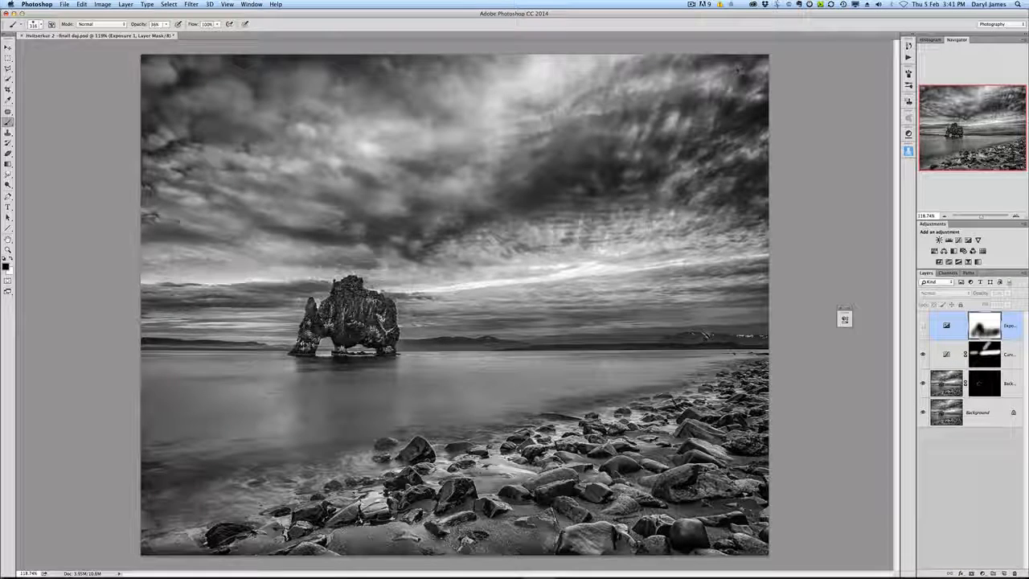
{"action": "left_click", "coordinate": [923, 325]}
Step: Zoom in on the sea stack and add a new Curves adjustment layer above the Exposure layer
{"action": "scroll", "coordinate": [368, 330], "scroll_direction": "up", "scroll_amount": 3}
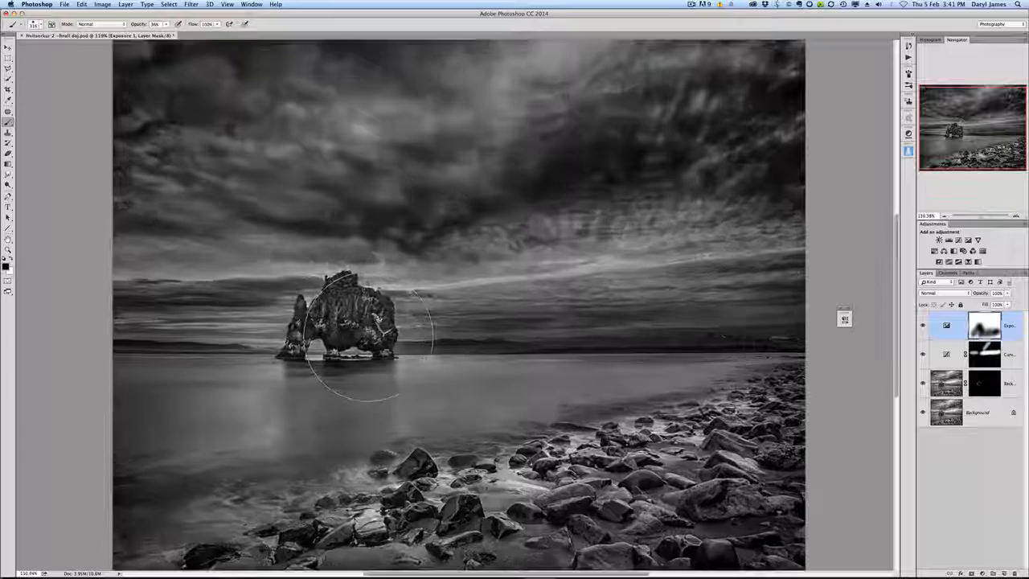
{"action": "scroll", "coordinate": [369, 336], "scroll_direction": "up", "scroll_amount": 2}
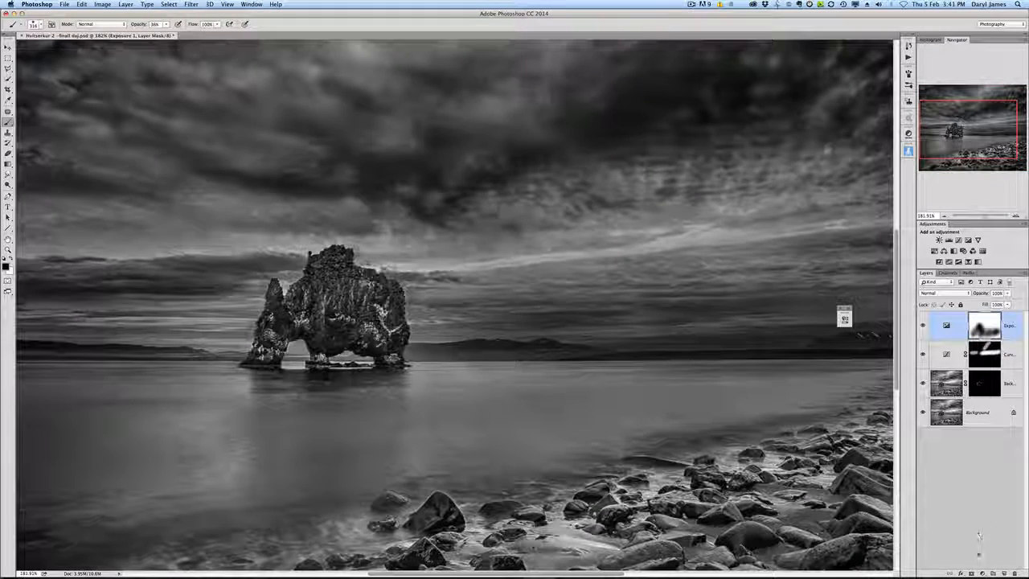
{"action": "scroll", "coordinate": [325, 313], "scroll_direction": "up", "scroll_amount": 2}
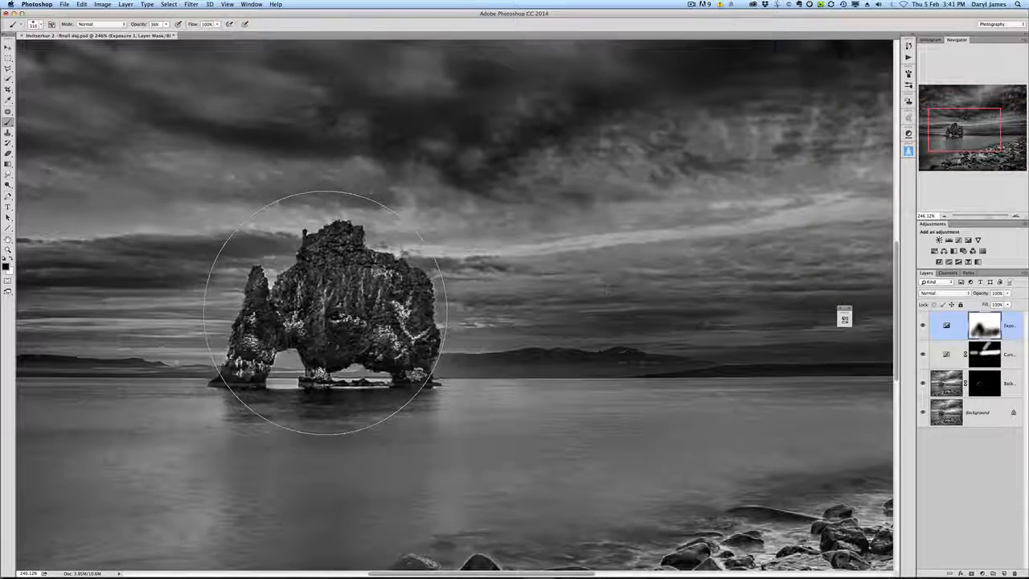
{"action": "scroll", "coordinate": [381, 336], "scroll_direction": "down", "scroll_amount": 1}
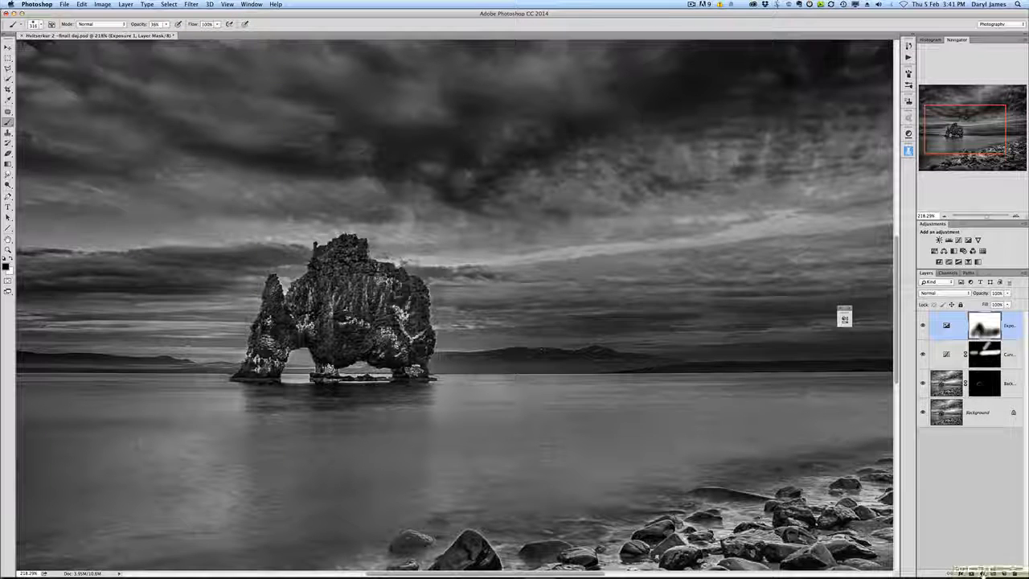
{"action": "left_click", "coordinate": [981, 573]}
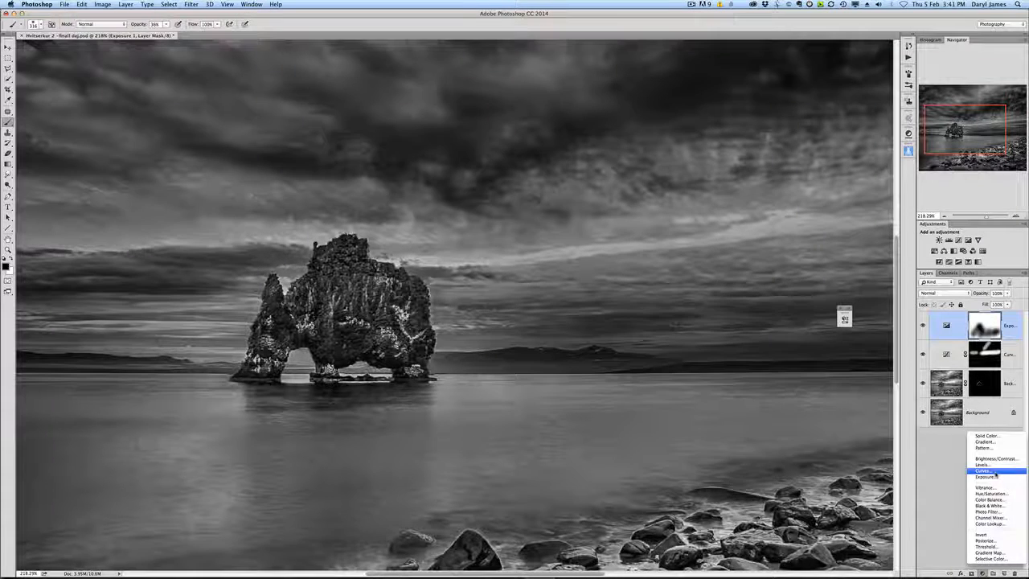
{"action": "left_click", "coordinate": [994, 471]}
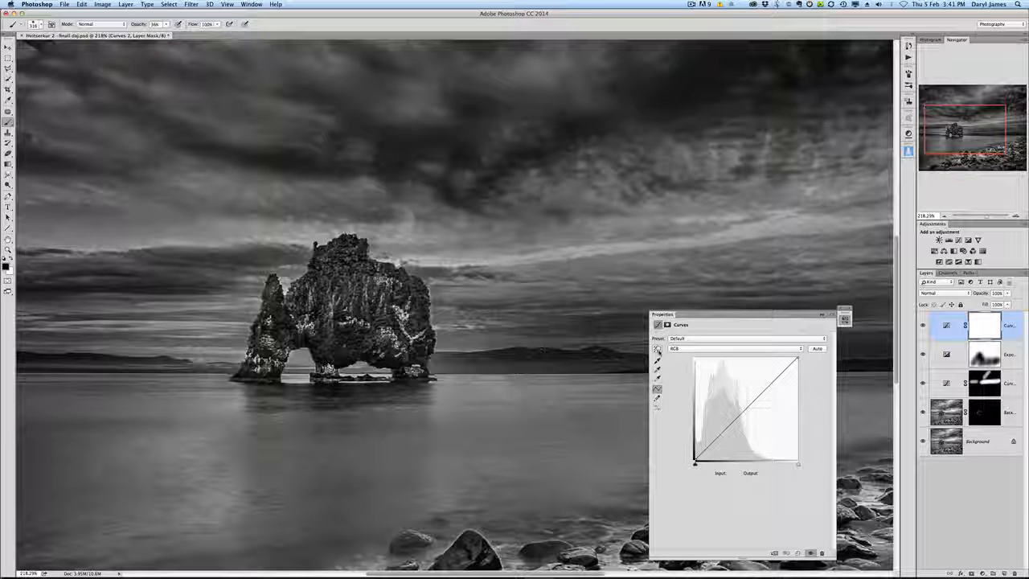
Step: Shape the curve with the targeted adjustment tool, darkening shadows and lifting midtones to input 116, output 151
{"action": "left_click", "coordinate": [658, 352]}
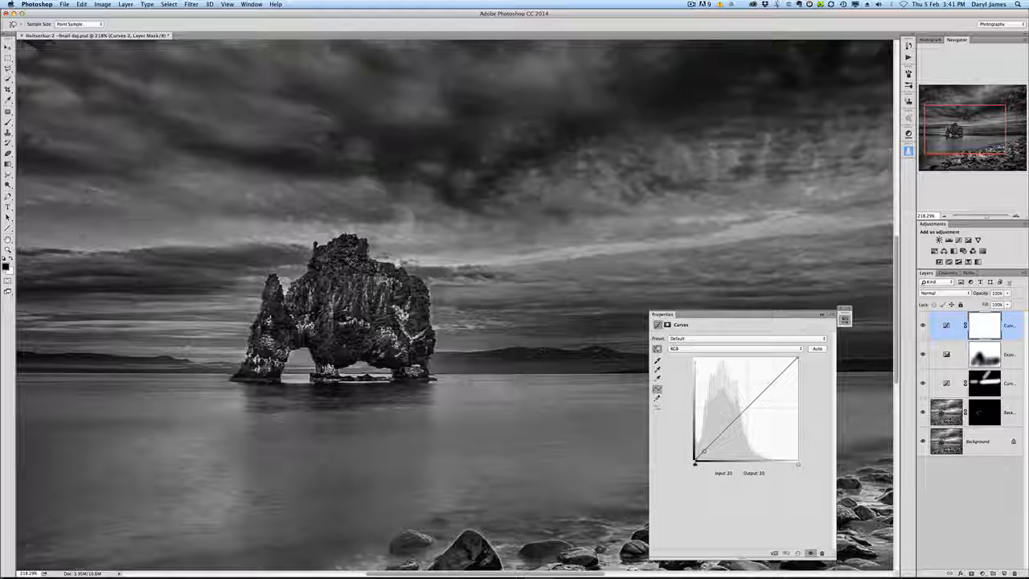
{"action": "left_click", "coordinate": [350, 264]}
{"action": "left_click_drag", "start_coordinate": [725, 430], "coordinate": [705, 453]}
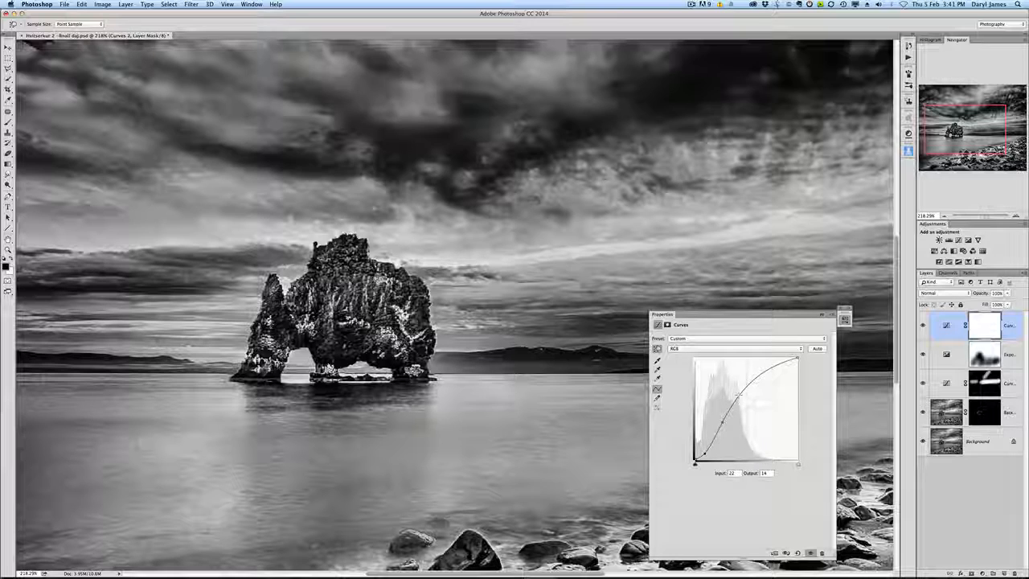
{"action": "mouse_move", "coordinate": [737, 395]}
{"action": "left_mouse_down"}
{"action": "mouse_move", "coordinate": [743, 404]}
{"action": "mouse_move", "coordinate": [731, 419]}
{"action": "mouse_move", "coordinate": [737, 413]}
{"action": "left_mouse_up"}
{"action": "left_click_drag", "start_coordinate": [700, 454], "coordinate": [707, 451]}
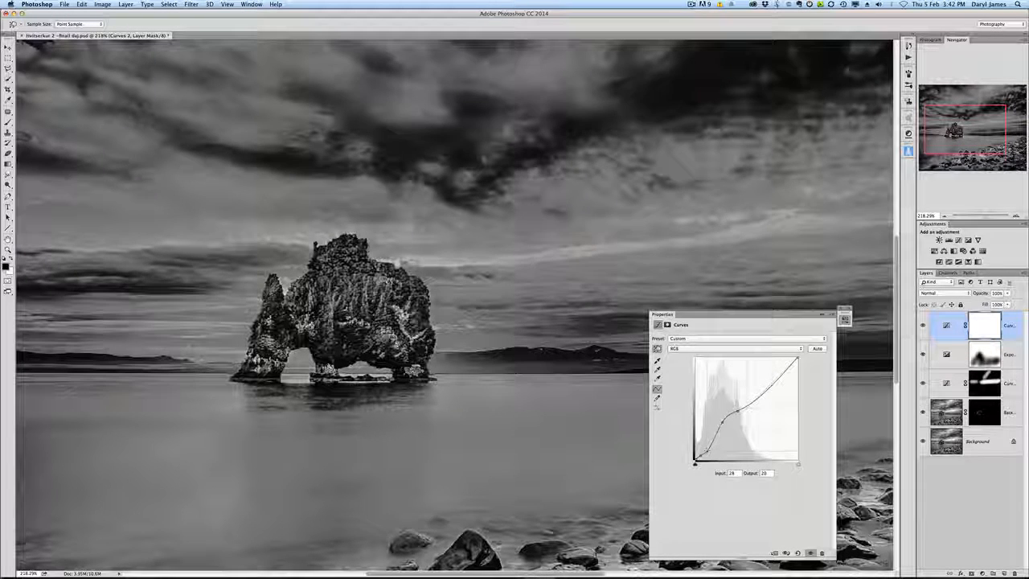
{"action": "left_click", "coordinate": [723, 424]}
{"action": "left_click_drag", "start_coordinate": [737, 410], "coordinate": [741, 407]}
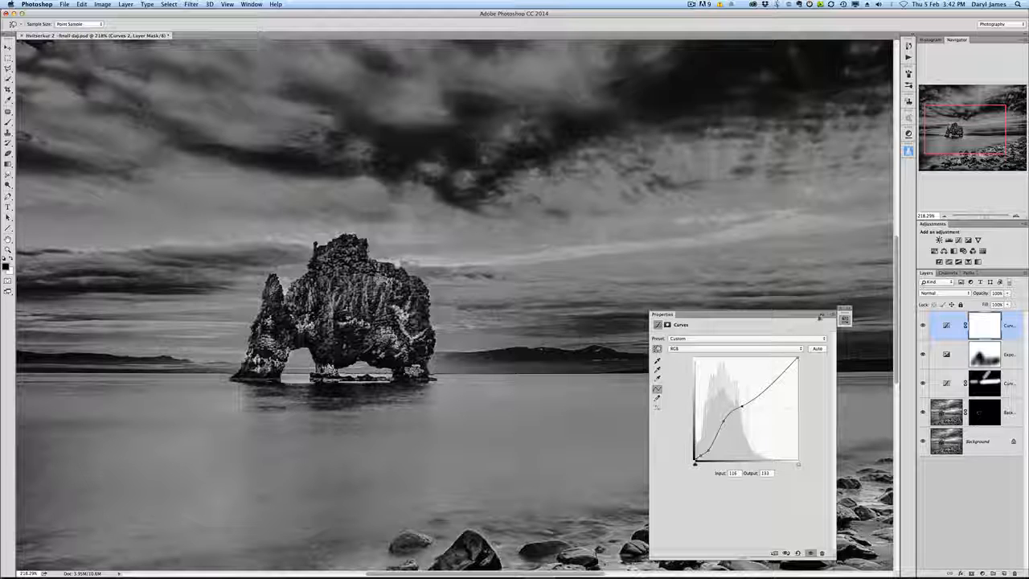
{"action": "left_click", "coordinate": [820, 315]}
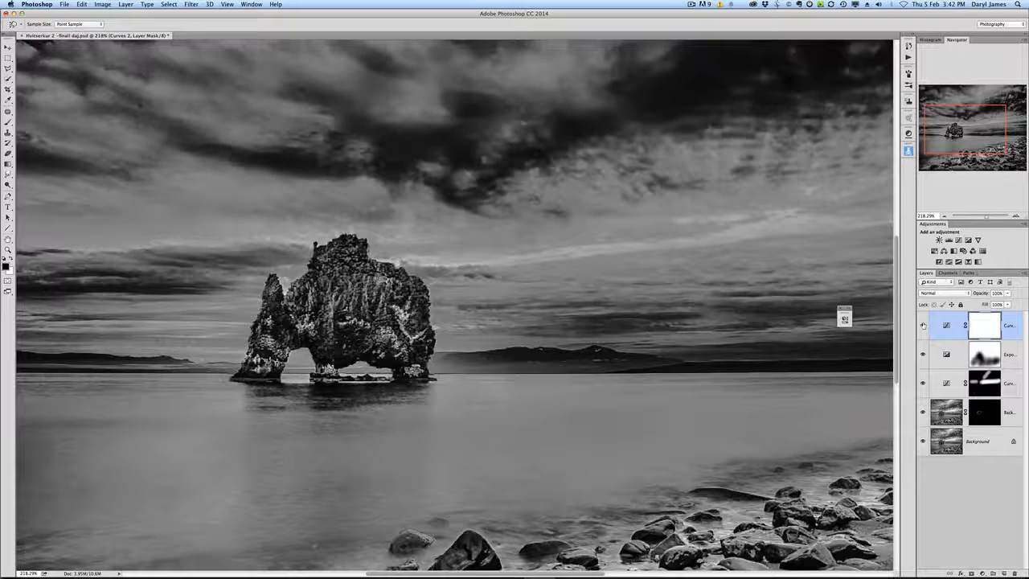
Step: Compare the new Curves layer on and off at different zooms, then invert its mask to black
{"action": "left_click", "coordinate": [922, 325]}
{"action": "left_click", "coordinate": [923, 324]}
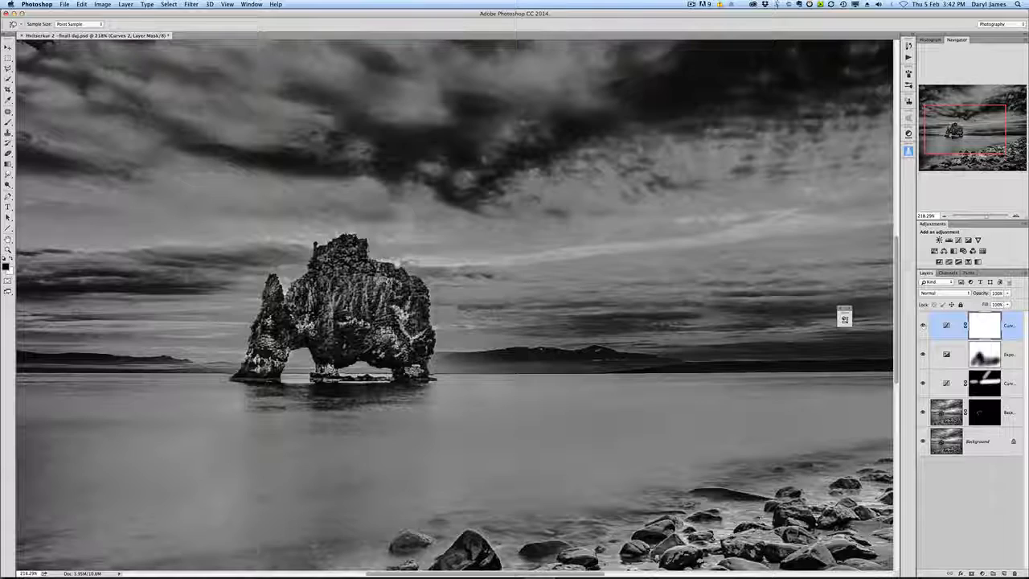
{"action": "scroll", "coordinate": [338, 287], "scroll_direction": "up", "scroll_amount": 3}
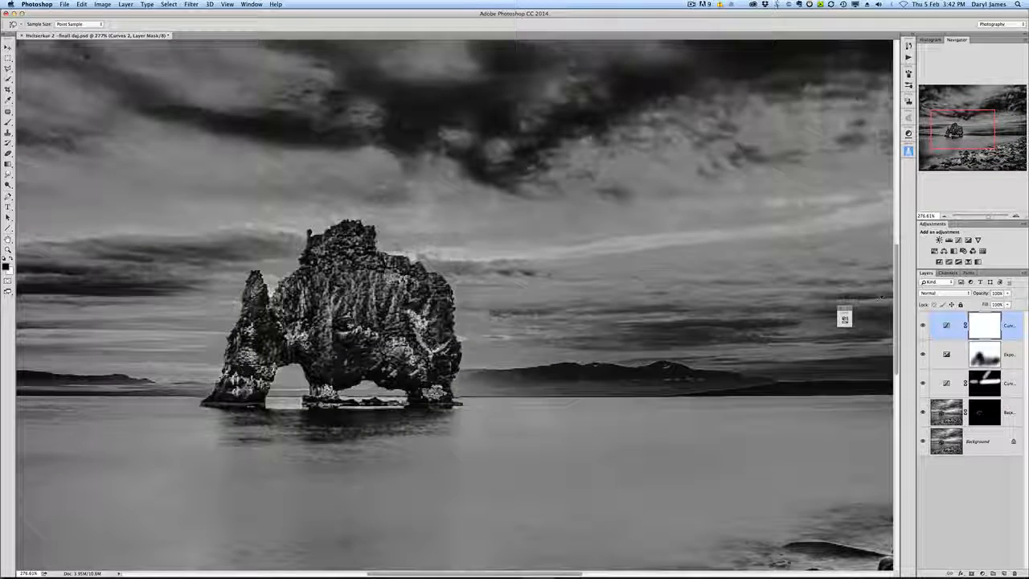
{"action": "left_click", "coordinate": [922, 325]}
{"action": "left_click", "coordinate": [922, 325]}
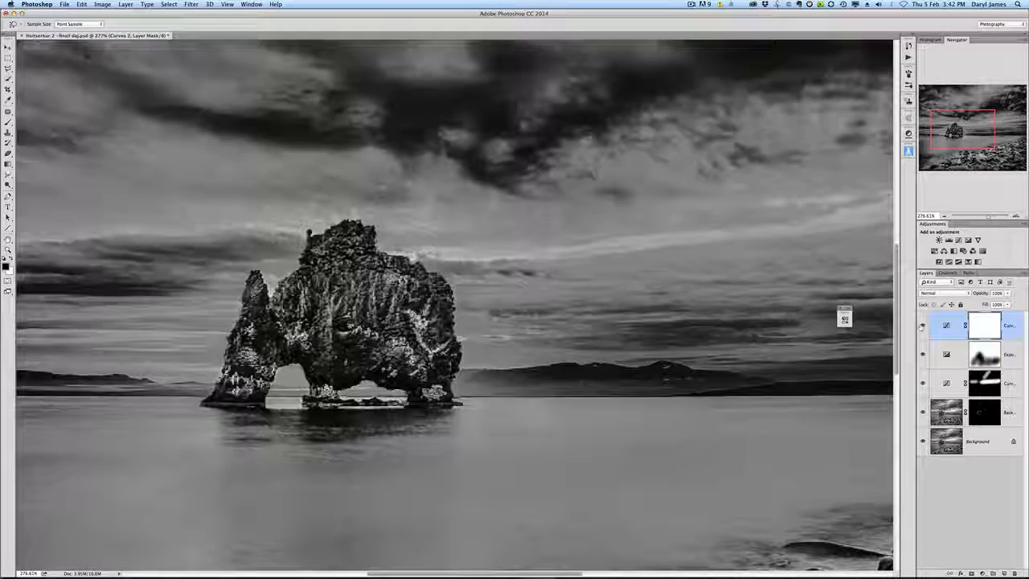
{"action": "left_click", "coordinate": [922, 325]}
{"action": "left_click", "coordinate": [922, 325]}
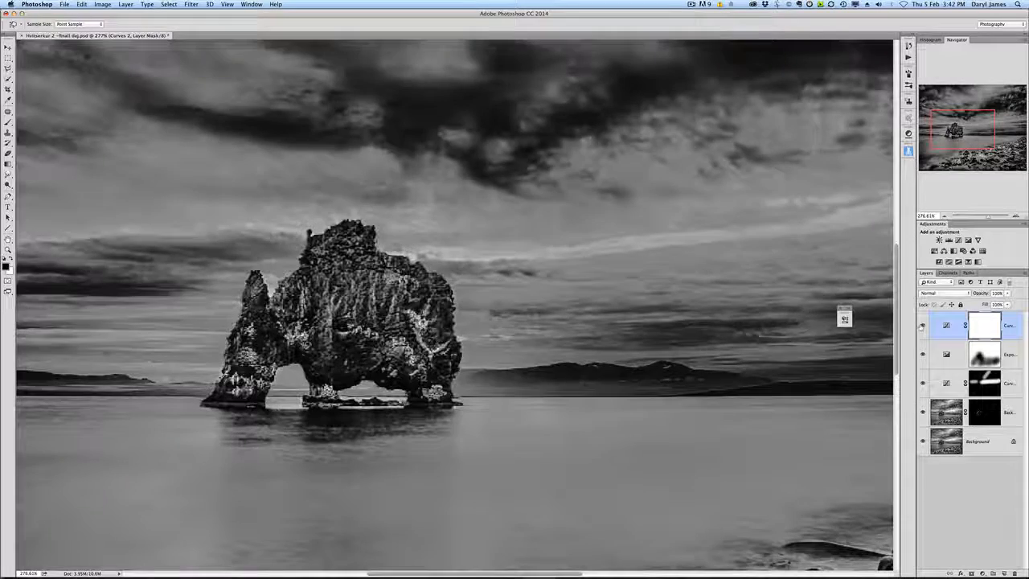
{"action": "left_click", "coordinate": [922, 326]}
{"action": "left_click", "coordinate": [922, 325]}
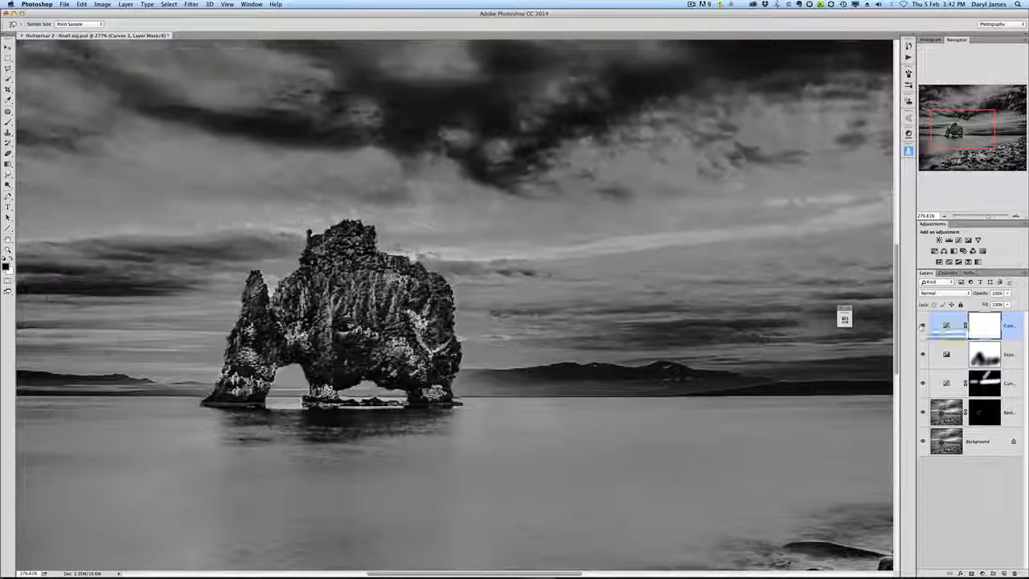
{"action": "key", "text": "super+0"}
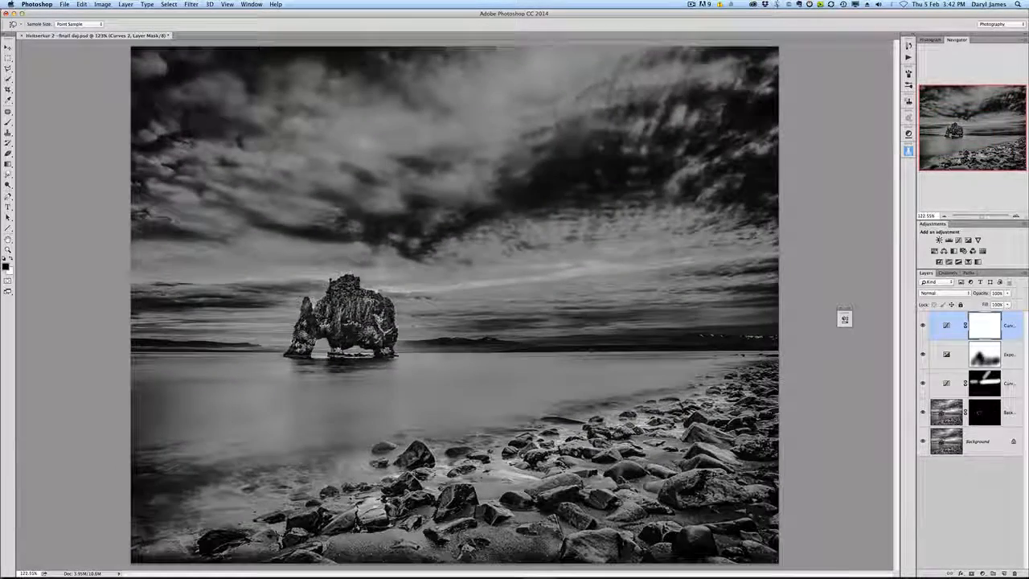
{"action": "left_click", "coordinate": [922, 326]}
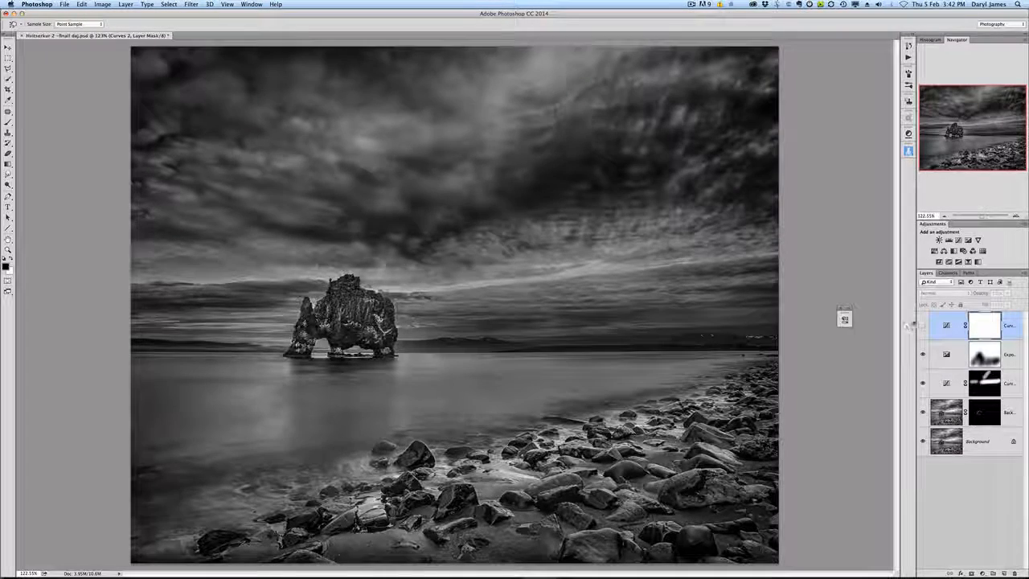
{"action": "left_click", "coordinate": [922, 326]}
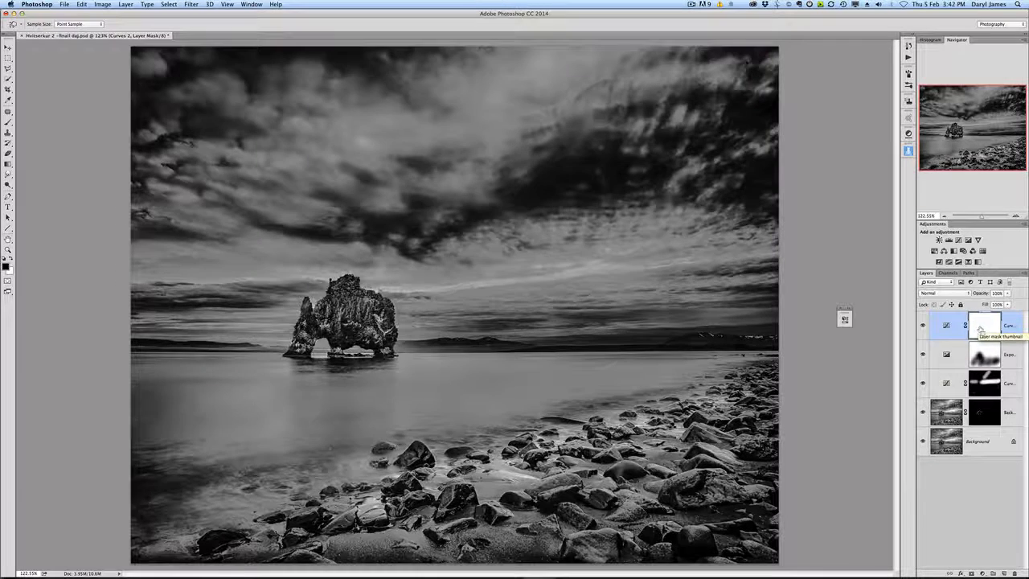
{"action": "key", "text": "super+i"}
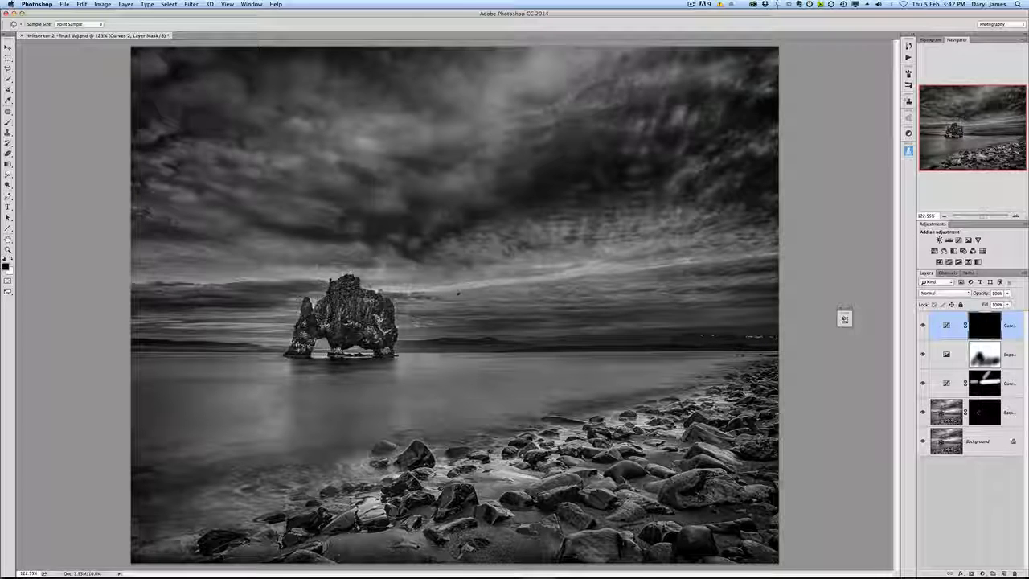
Step: Zoom in on the sea stack and paint white into the top Curves mask over the rock with a soft, smaller brush
{"action": "key", "text": "x"}
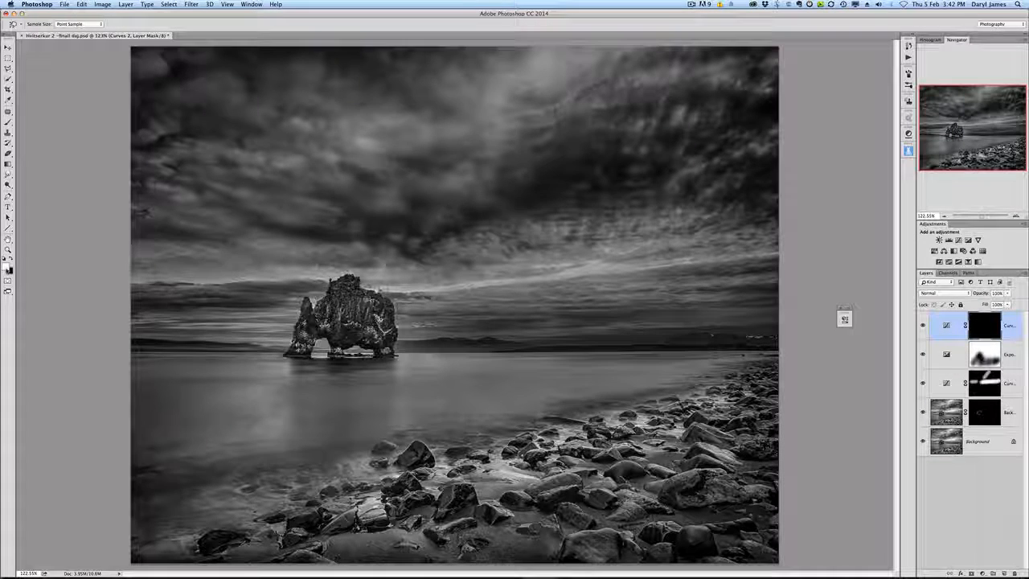
{"action": "scroll", "coordinate": [342, 311], "scroll_direction": "up", "scroll_amount": 10}
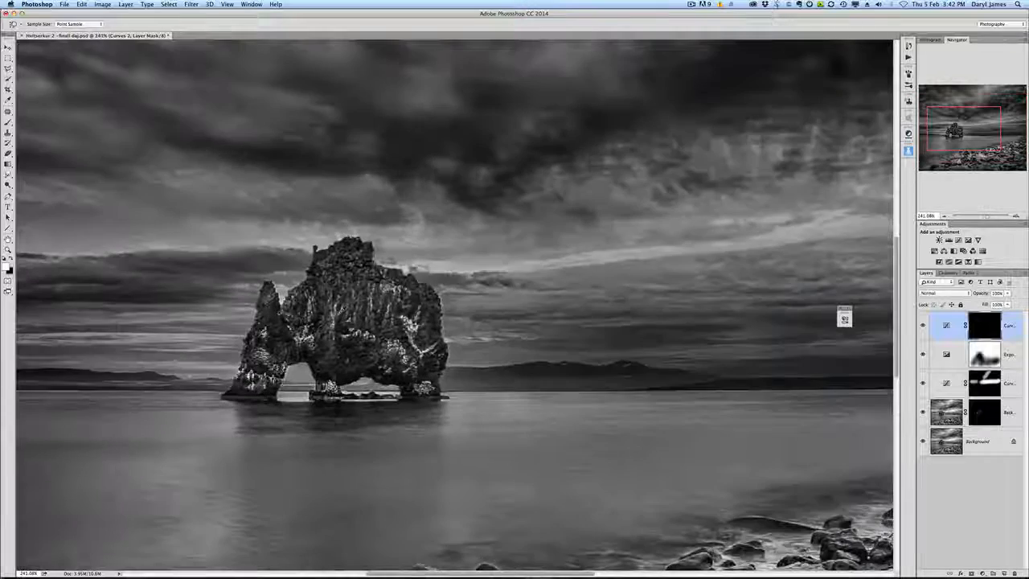
{"action": "key", "text": "b"}
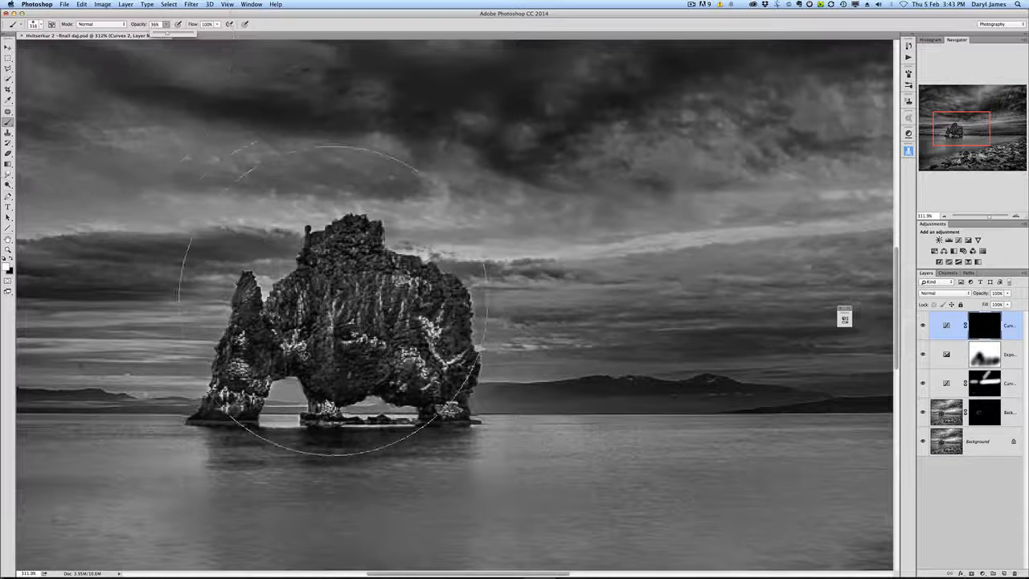
{"action": "right_click", "coordinate": [371, 307]}
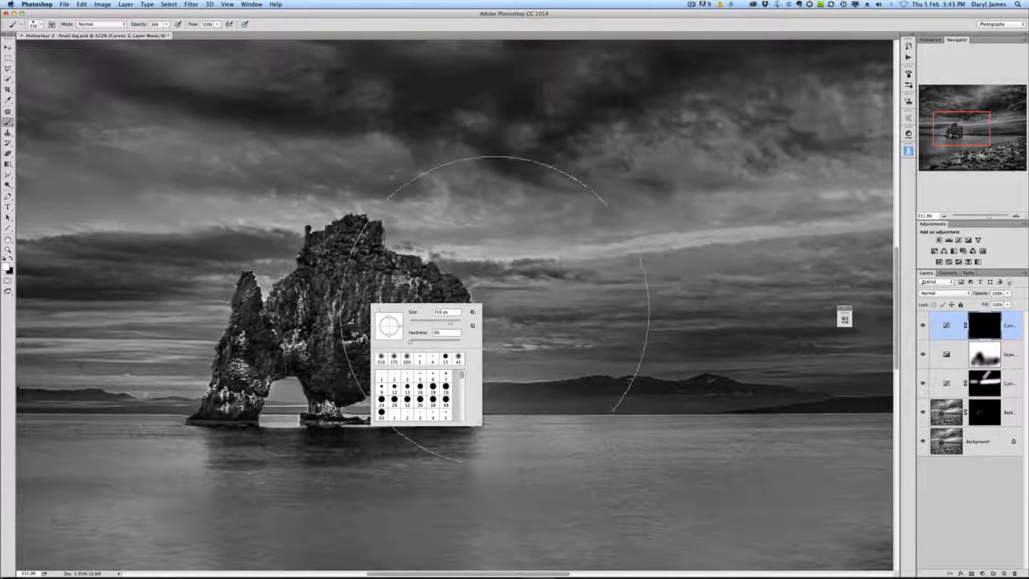
{"action": "left_click_drag", "start_coordinate": [450, 322], "coordinate": [414, 324]}
{"action": "left_click", "coordinate": [346, 283]}
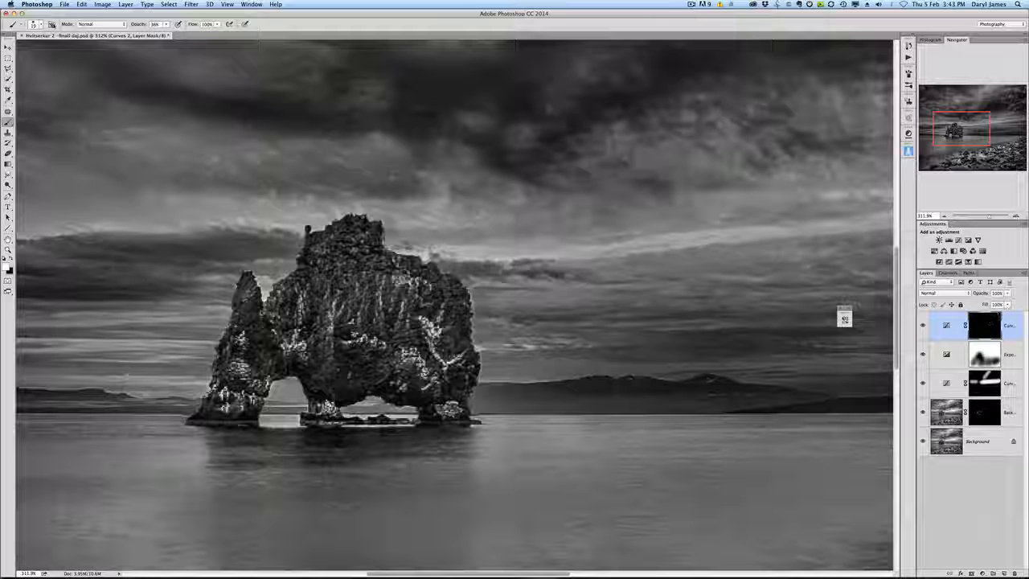
{"action": "mouse_move", "coordinate": [290, 300]}
{"action": "left_mouse_down"}
{"action": "mouse_move", "coordinate": [312, 304]}
{"action": "mouse_move", "coordinate": [319, 278]}
{"action": "mouse_move", "coordinate": [343, 272]}
{"action": "mouse_move", "coordinate": [341, 302]}
{"action": "mouse_move", "coordinate": [360, 265]}
{"action": "mouse_move", "coordinate": [373, 270]}
{"action": "mouse_move", "coordinate": [373, 249]}
{"action": "mouse_move", "coordinate": [360, 264]}
{"action": "mouse_move", "coordinate": [364, 255]}
{"action": "mouse_move", "coordinate": [418, 296]}
{"action": "mouse_move", "coordinate": [407, 294]}
{"action": "mouse_move", "coordinate": [402, 329]}
{"action": "mouse_move", "coordinate": [455, 368]}
{"action": "mouse_move", "coordinate": [463, 299]}
{"action": "mouse_move", "coordinate": [444, 384]}
{"action": "mouse_move", "coordinate": [352, 362]}
{"action": "mouse_move", "coordinate": [329, 371]}
{"action": "mouse_move", "coordinate": [333, 390]}
{"action": "mouse_move", "coordinate": [250, 330]}
{"action": "mouse_move", "coordinate": [248, 290]}
{"action": "mouse_move", "coordinate": [232, 373]}
{"action": "mouse_move", "coordinate": [249, 384]}
{"action": "mouse_move", "coordinate": [220, 397]}
{"action": "mouse_move", "coordinate": [248, 321]}
{"action": "mouse_move", "coordinate": [243, 307]}
{"action": "mouse_move", "coordinate": [298, 287]}
{"action": "mouse_move", "coordinate": [338, 283]}
{"action": "mouse_move", "coordinate": [334, 391]}
{"action": "mouse_move", "coordinate": [331, 281]}
{"action": "mouse_move", "coordinate": [371, 282]}
{"action": "mouse_move", "coordinate": [376, 347]}
{"action": "mouse_move", "coordinate": [348, 269]}
{"action": "mouse_move", "coordinate": [363, 240]}
{"action": "mouse_move", "coordinate": [336, 243]}
{"action": "mouse_move", "coordinate": [379, 367]}
{"action": "mouse_move", "coordinate": [346, 369]}
{"action": "mouse_move", "coordinate": [350, 397]}
{"action": "mouse_move", "coordinate": [437, 393]}
{"action": "mouse_move", "coordinate": [429, 328]}
{"action": "left_mouse_up"}
{"action": "mouse_move", "coordinate": [466, 367]}
{"action": "left_mouse_down"}
{"action": "mouse_move", "coordinate": [422, 285]}
{"action": "mouse_move", "coordinate": [362, 242]}
{"action": "mouse_move", "coordinate": [324, 283]}
{"action": "mouse_move", "coordinate": [333, 330]}
{"action": "left_mouse_up"}
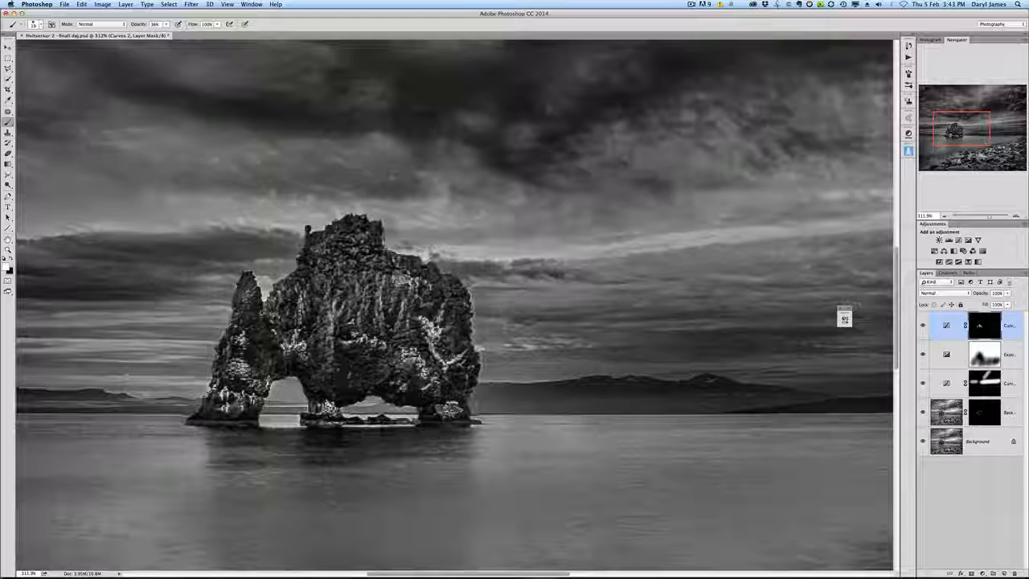
Step: Compare the top Curves layer on and off at different zooms, viewing and disabling its mask
{"action": "left_click", "coordinate": [923, 327]}
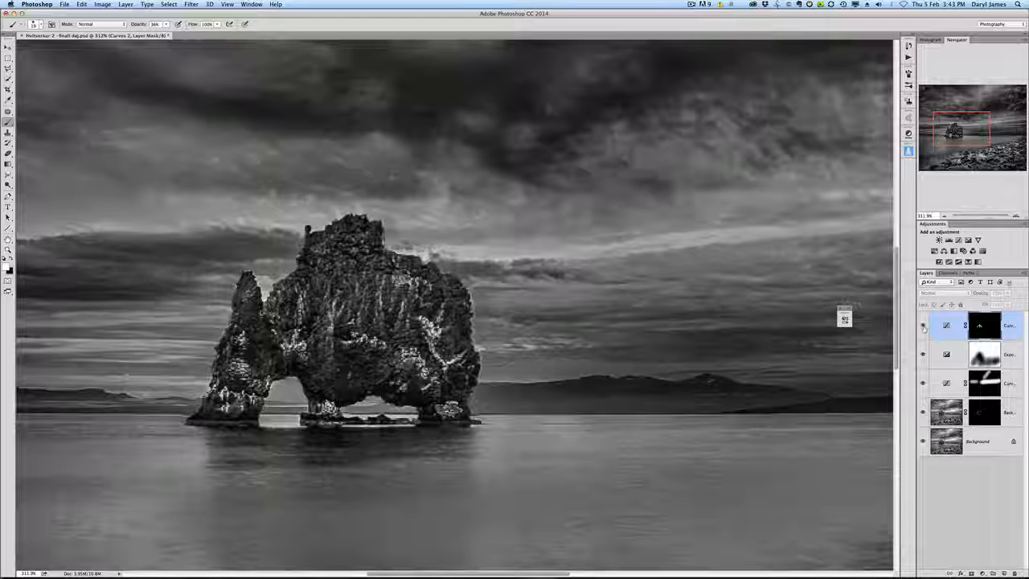
{"action": "left_click", "coordinate": [923, 327]}
{"action": "left_click", "coordinate": [923, 326]}
{"action": "left_click", "coordinate": [923, 326]}
{"action": "scroll", "coordinate": [463, 391], "scroll_direction": "down", "scroll_amount": 8}
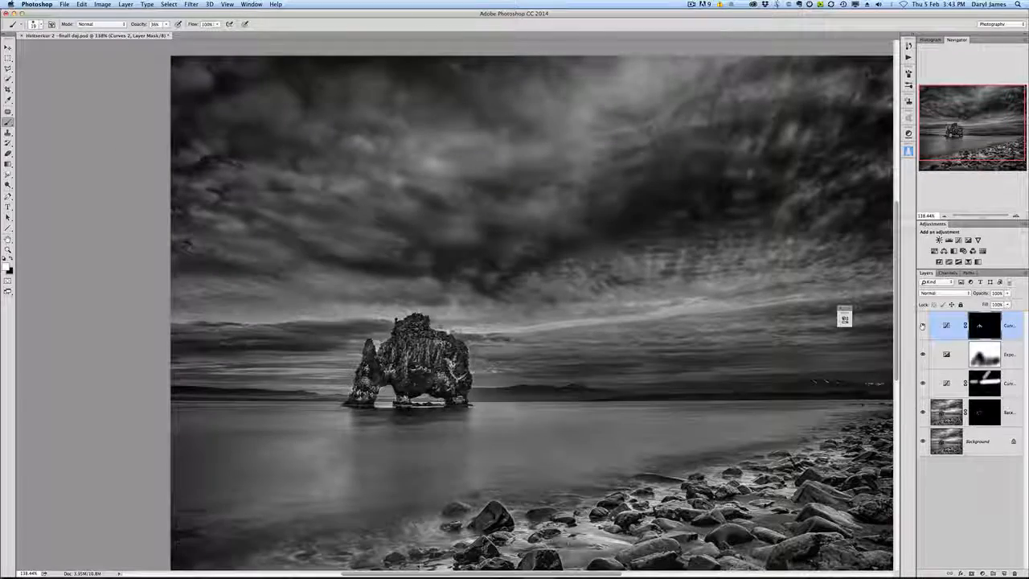
{"action": "scroll", "coordinate": [490, 543], "scroll_direction": "up", "scroll_amount": 10}
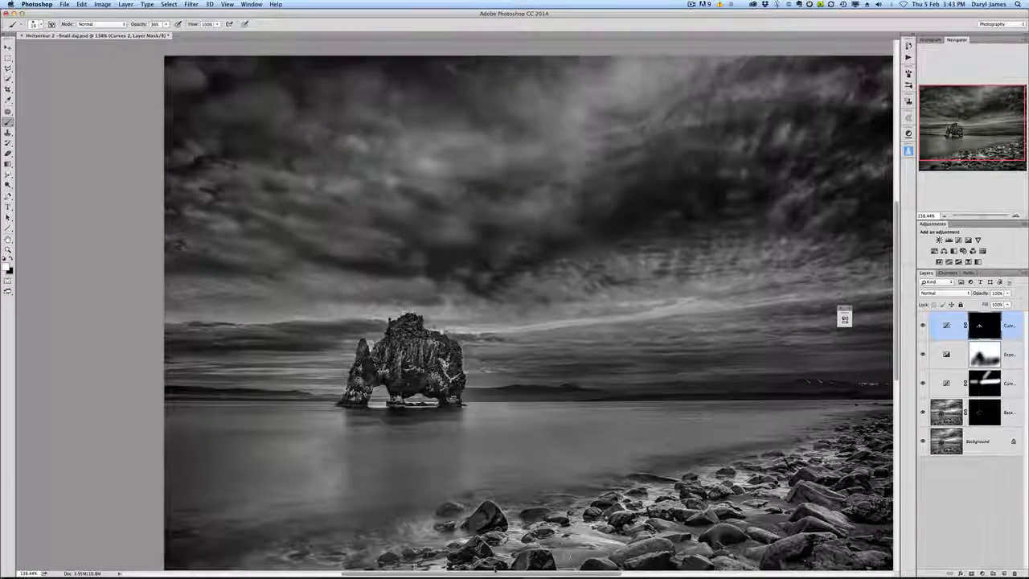
{"action": "scroll", "coordinate": [527, 462], "scroll_direction": "down", "scroll_amount": 6}
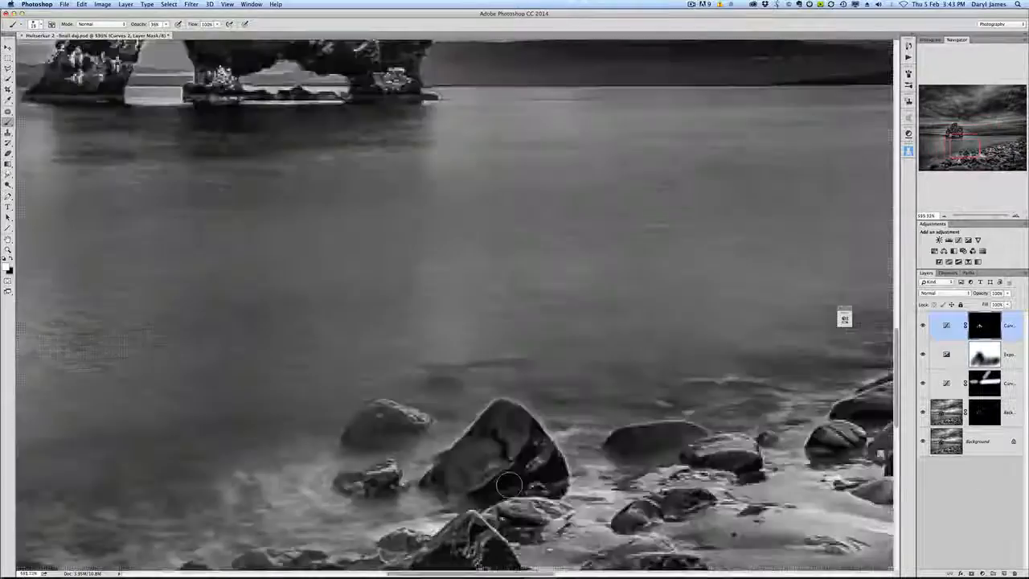
{"action": "left_click", "coordinate": [993, 325]}
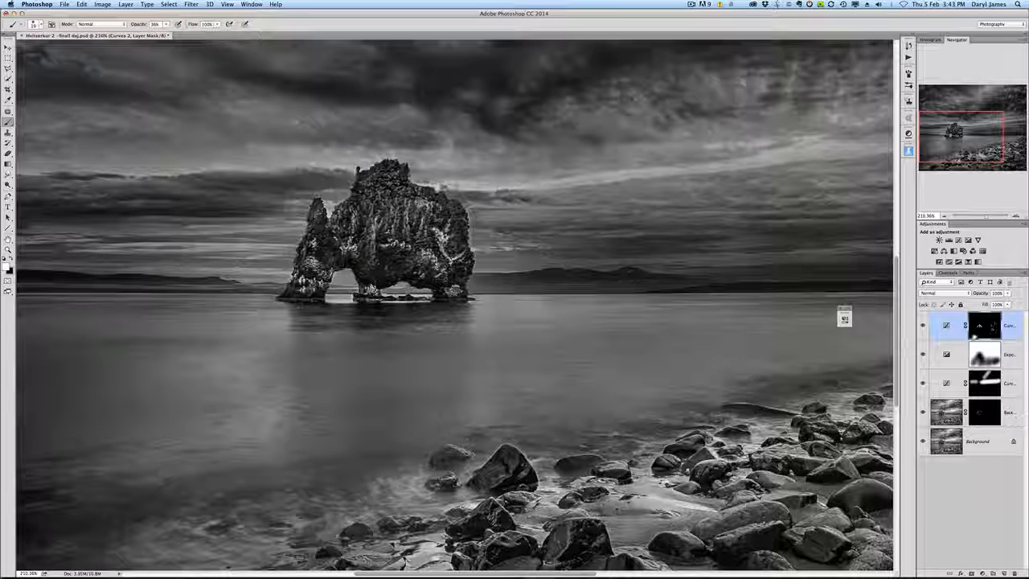
{"action": "left_click", "coordinate": [978, 328], "text": "shift"}
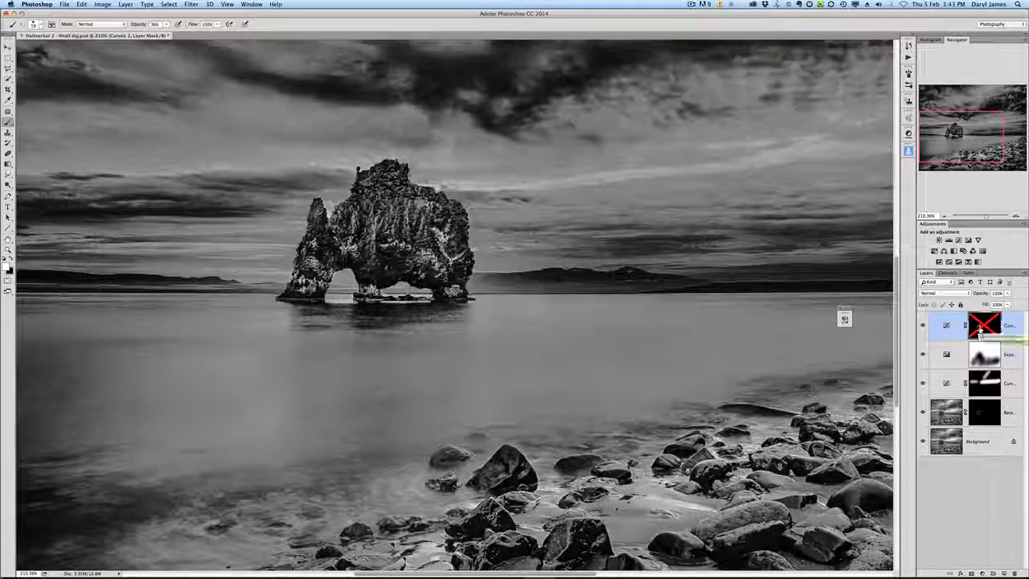
{"action": "left_click", "coordinate": [979, 328], "text": "shift"}
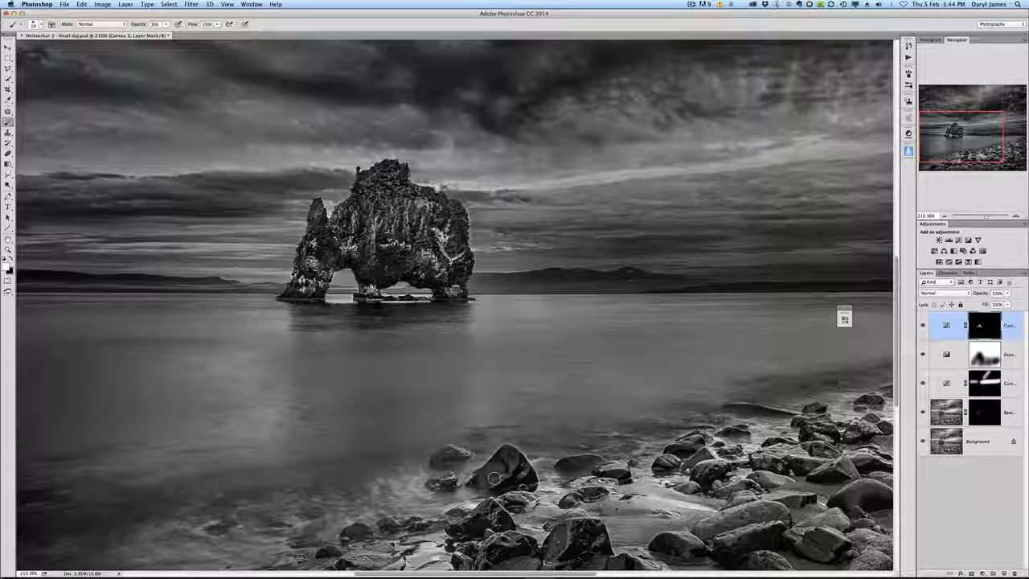
{"action": "left_click", "coordinate": [991, 330], "text": "shift"}
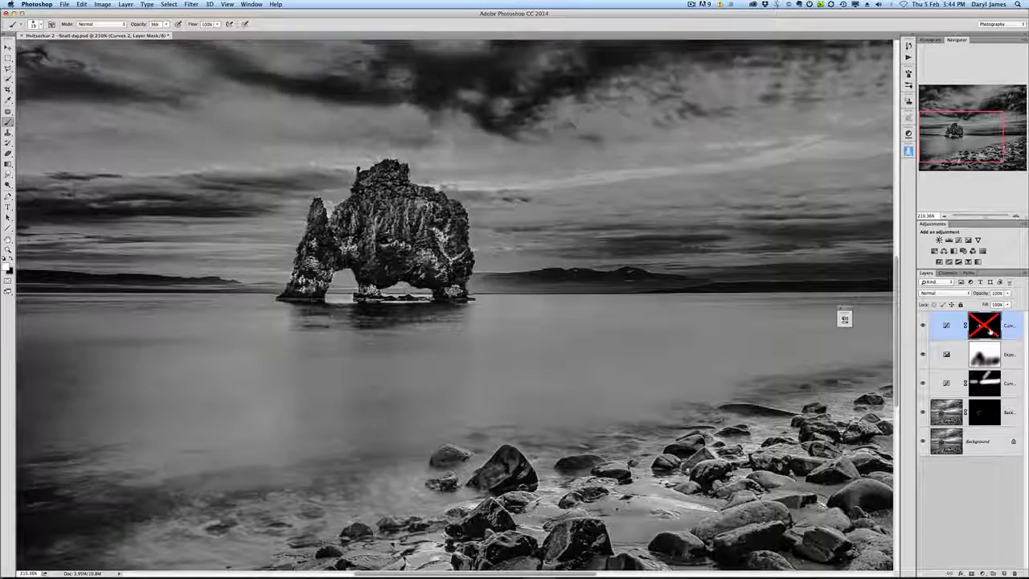
{"action": "left_click", "coordinate": [991, 331], "text": "shift"}
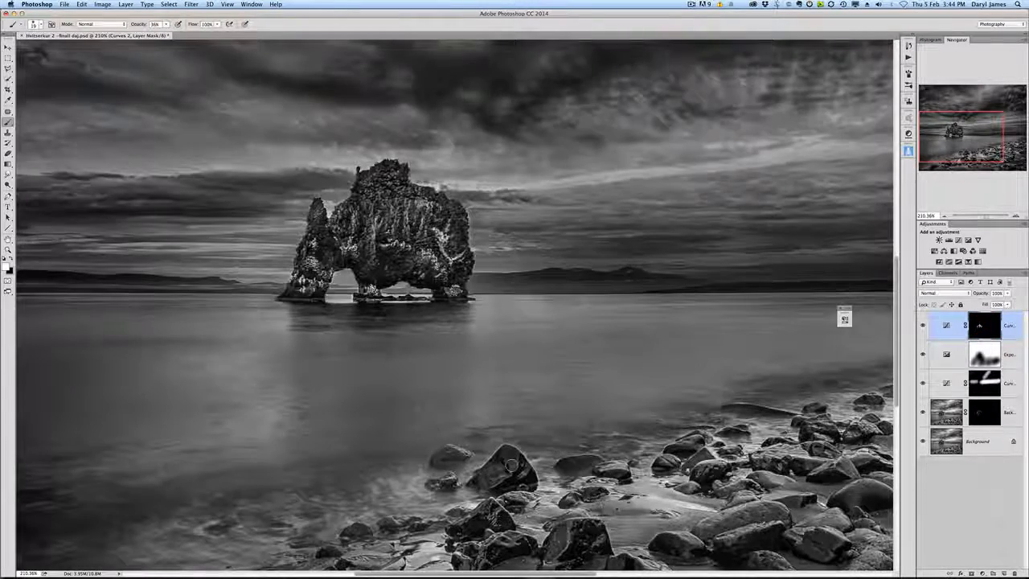
Step: Zoom in and paint the top Curves mask over a foreground boulder, then enlarge the brush
{"action": "scroll", "coordinate": [511, 465], "scroll_direction": "up", "scroll_amount": 3}
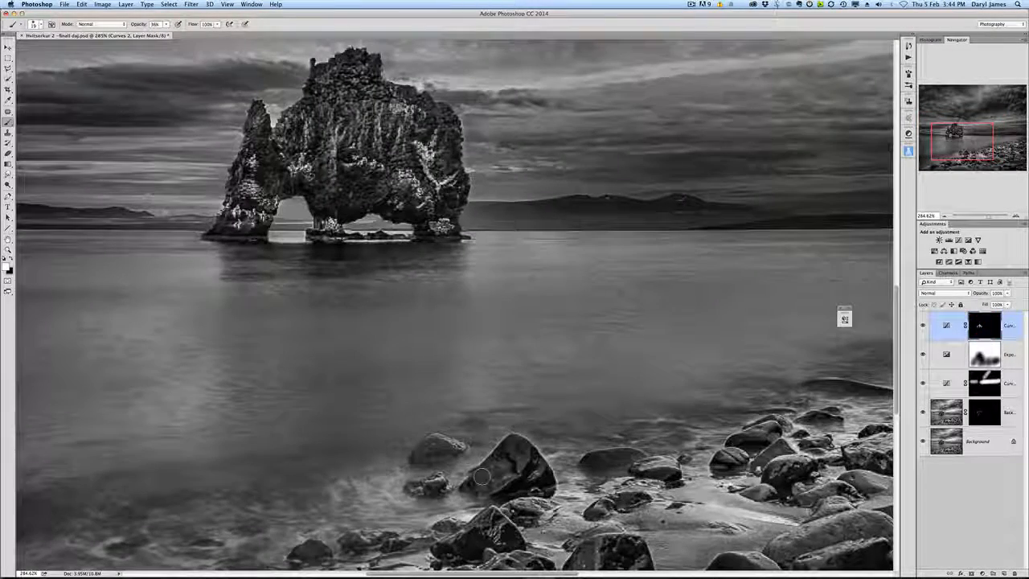
{"action": "left_click_drag", "start_coordinate": [483, 476], "coordinate": [502, 469]}
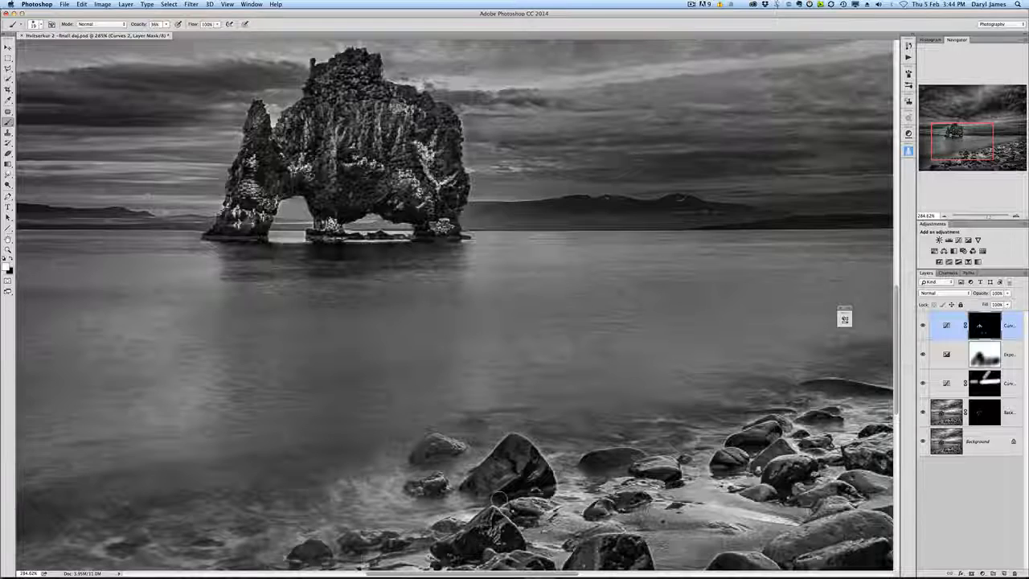
{"action": "scroll", "coordinate": [498, 499], "scroll_direction": "down", "scroll_amount": 1}
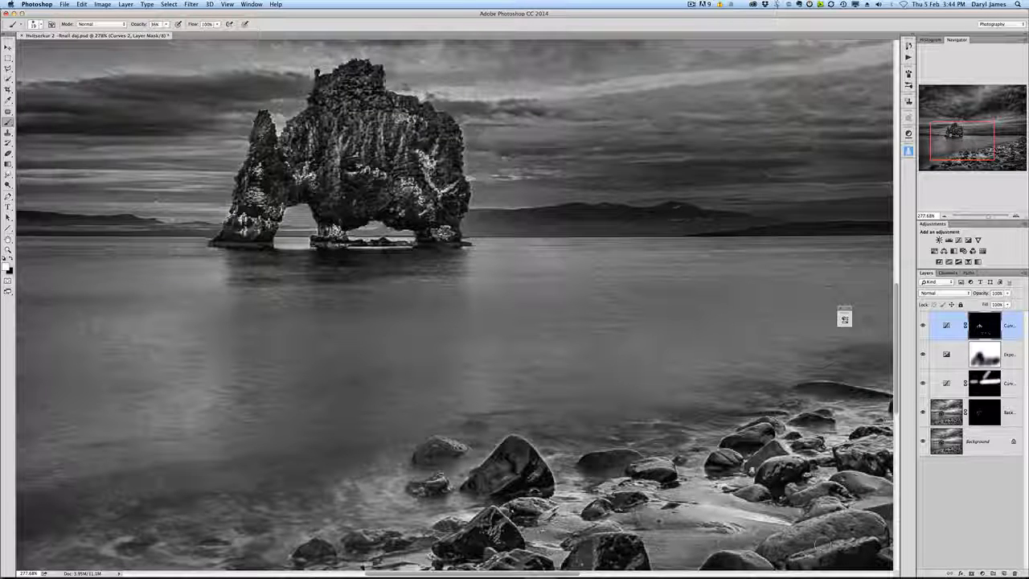
{"action": "scroll", "coordinate": [248, 308], "scroll_direction": "up", "scroll_amount": 1}
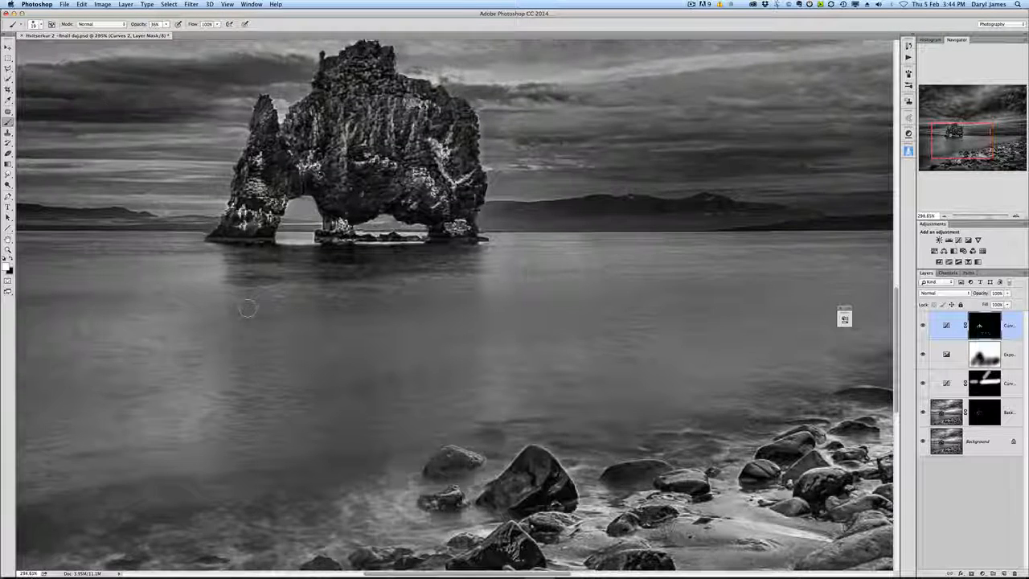
{"action": "key", "text": "]"}
{"action": "key", "text": "]"}
{"action": "key", "text": "]"}
{"action": "key", "text": "]"}
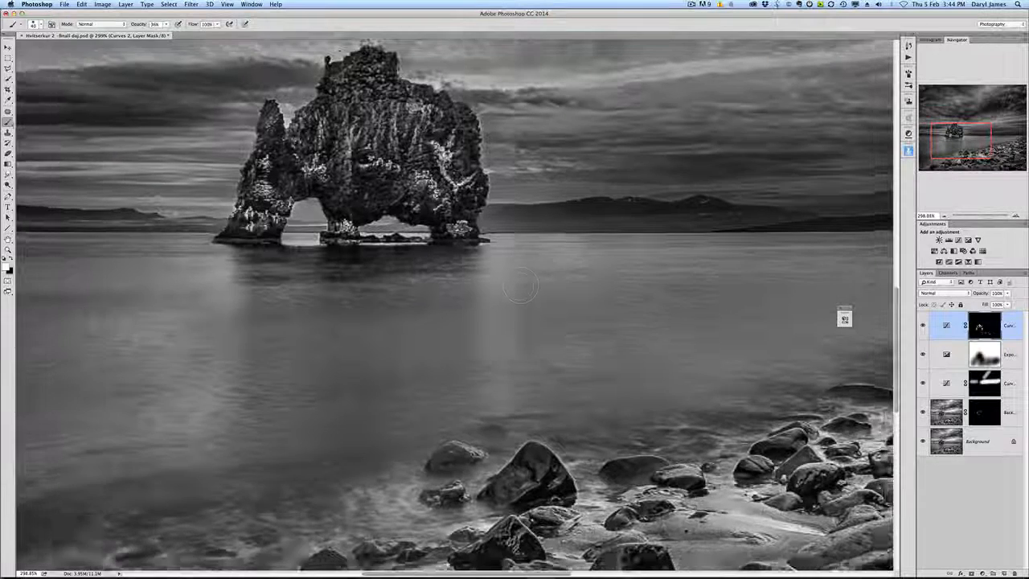
Step: Fit the image on screen and compare the top Curves layer on and off
{"action": "key", "text": "super+0"}
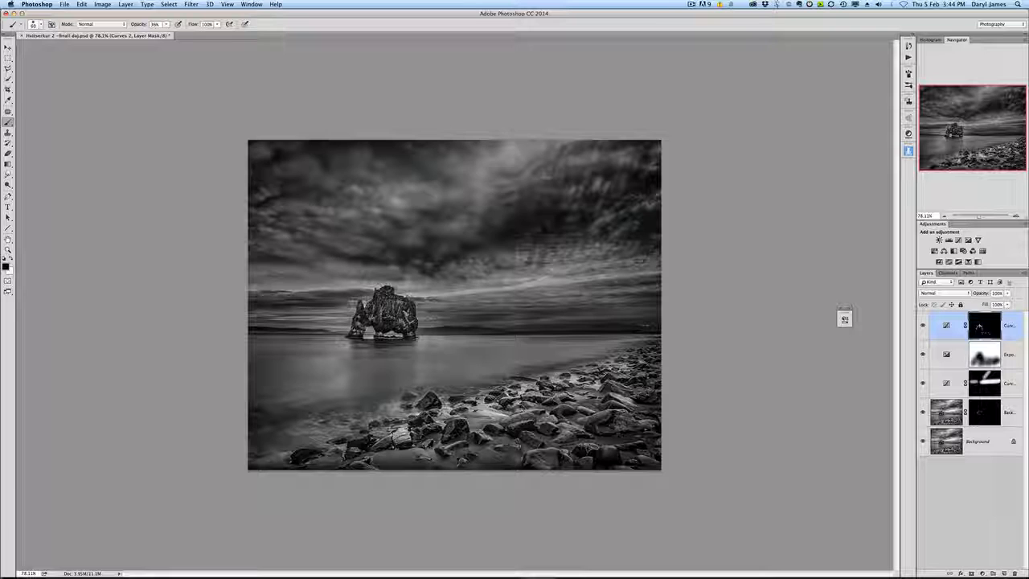
{"action": "scroll", "coordinate": [454, 305], "scroll_direction": "down", "scroll_amount": 1}
{"action": "scroll", "coordinate": [454, 305], "scroll_direction": "up", "scroll_amount": 3}
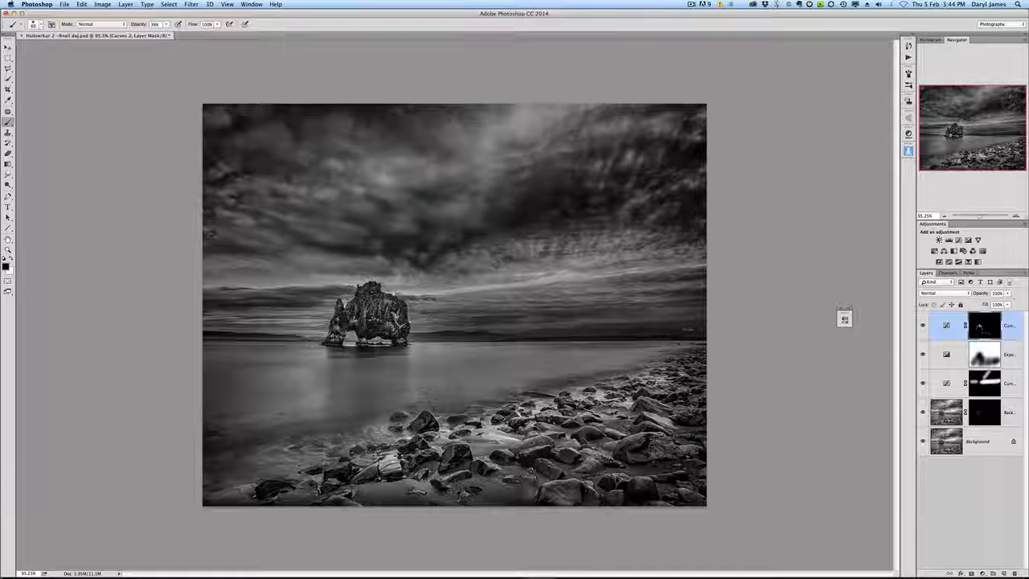
{"action": "scroll", "coordinate": [418, 303], "scroll_direction": "up", "scroll_amount": 1}
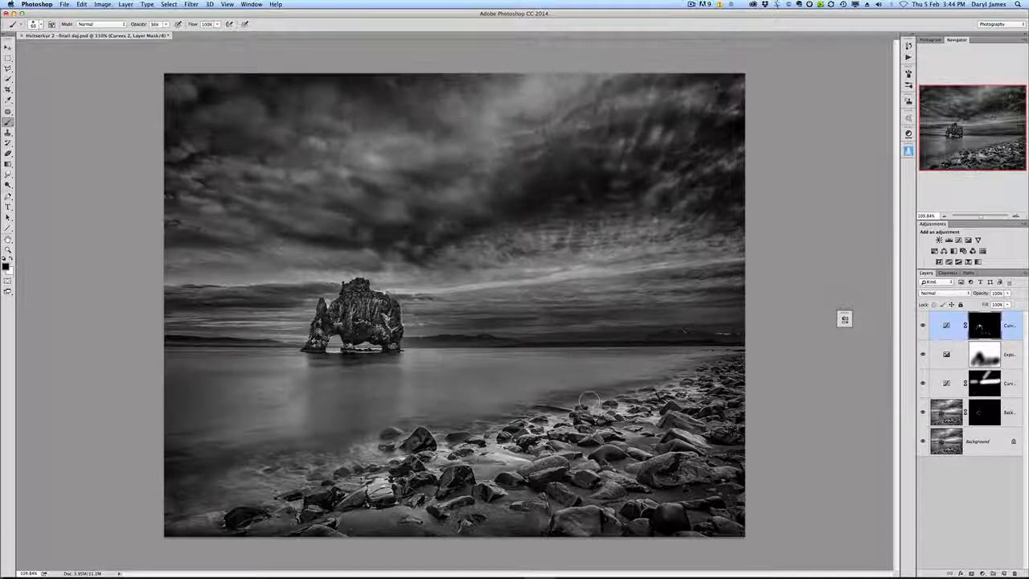
{"action": "left_click", "coordinate": [924, 325]}
{"action": "left_click", "coordinate": [924, 325]}
{"action": "left_click", "coordinate": [924, 326]}
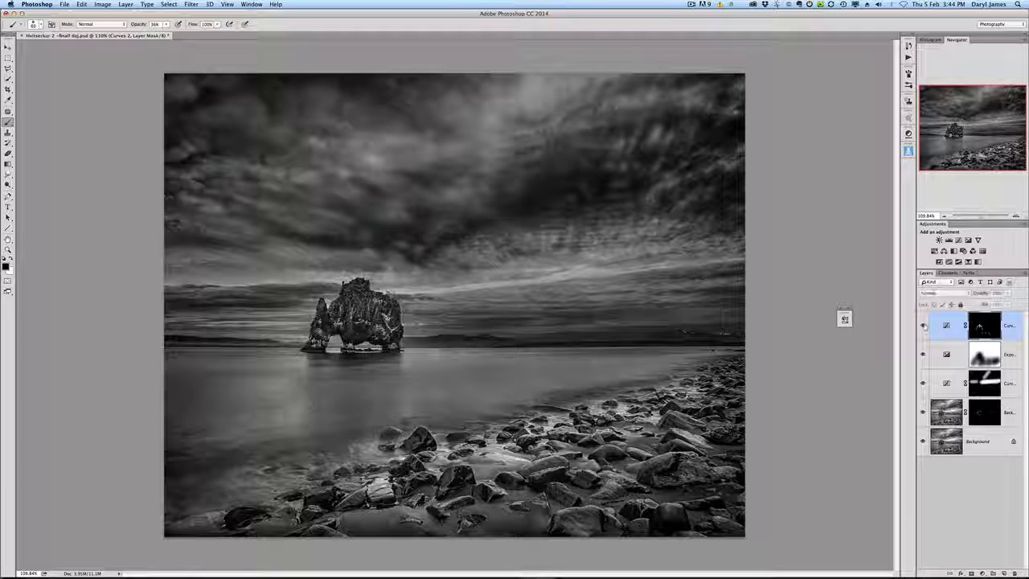
{"action": "left_click", "coordinate": [923, 326]}
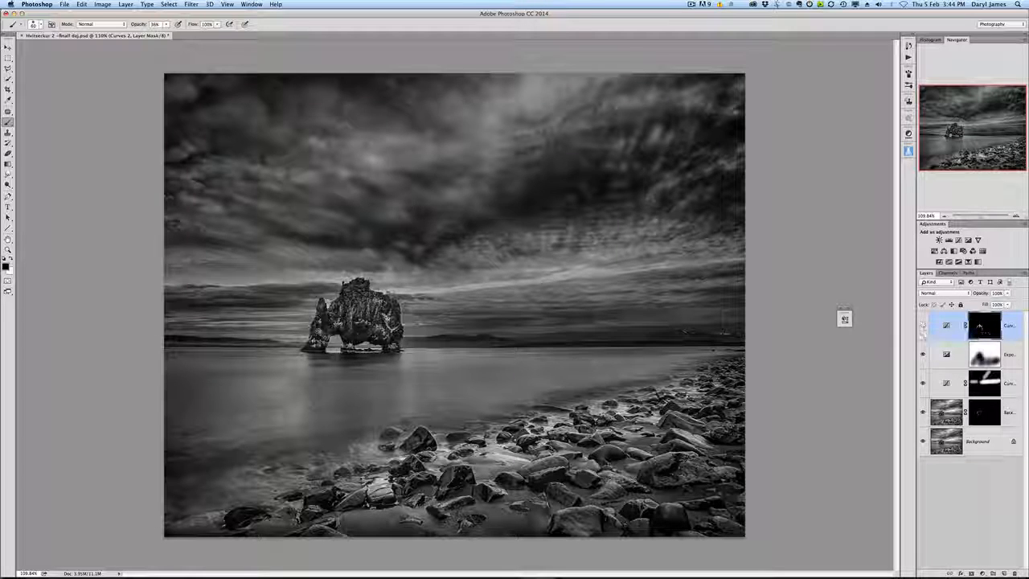
Step: Show only the Background layer, then restore the Background copy layer and inspect its mask
{"action": "left_click", "coordinate": [922, 440], "text": "alt"}
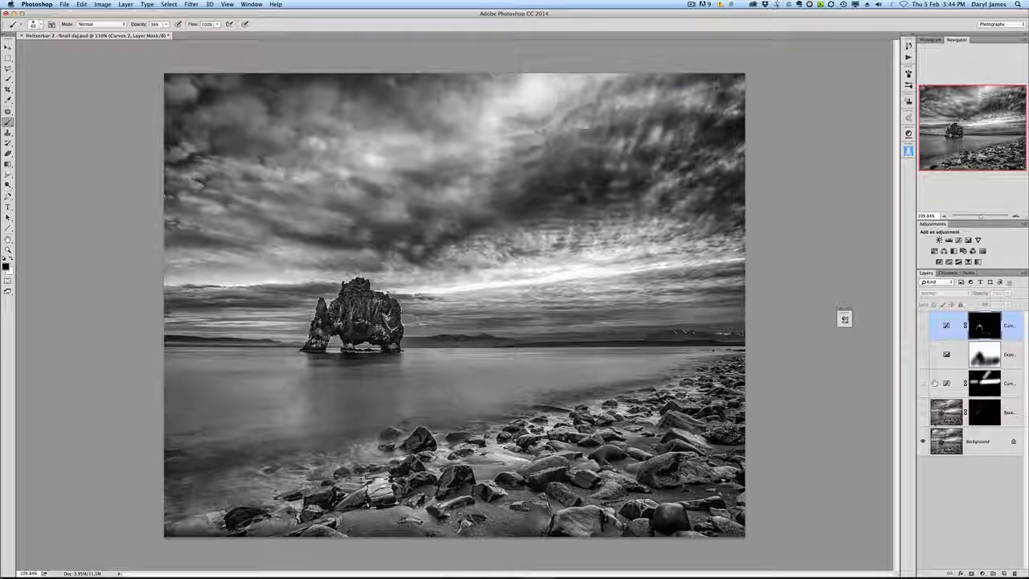
{"action": "left_click", "coordinate": [982, 444]}
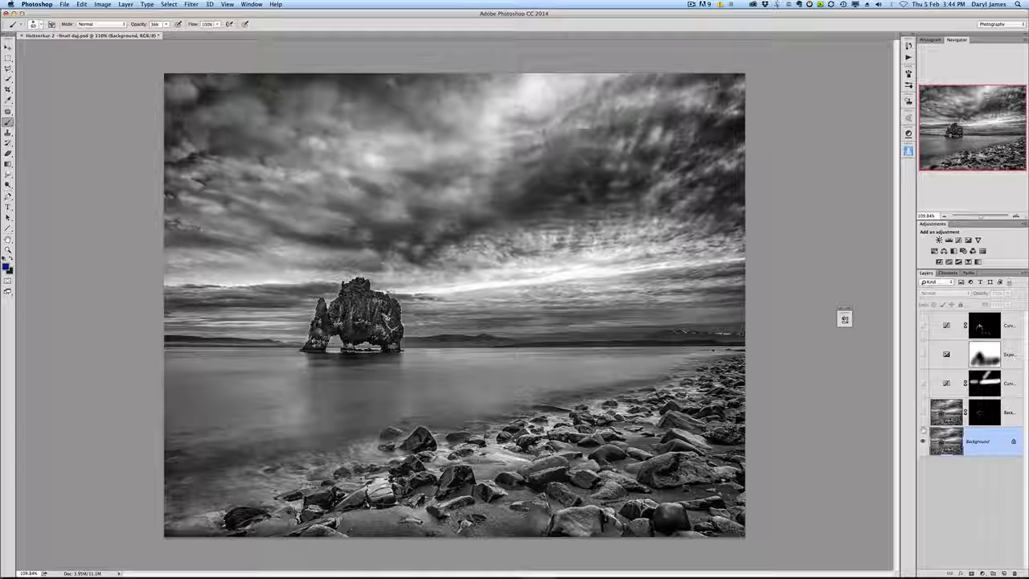
{"action": "scroll", "coordinate": [444, 336], "scroll_direction": "up", "scroll_amount": 3}
{"action": "scroll", "coordinate": [434, 334], "scroll_direction": "up", "scroll_amount": 3}
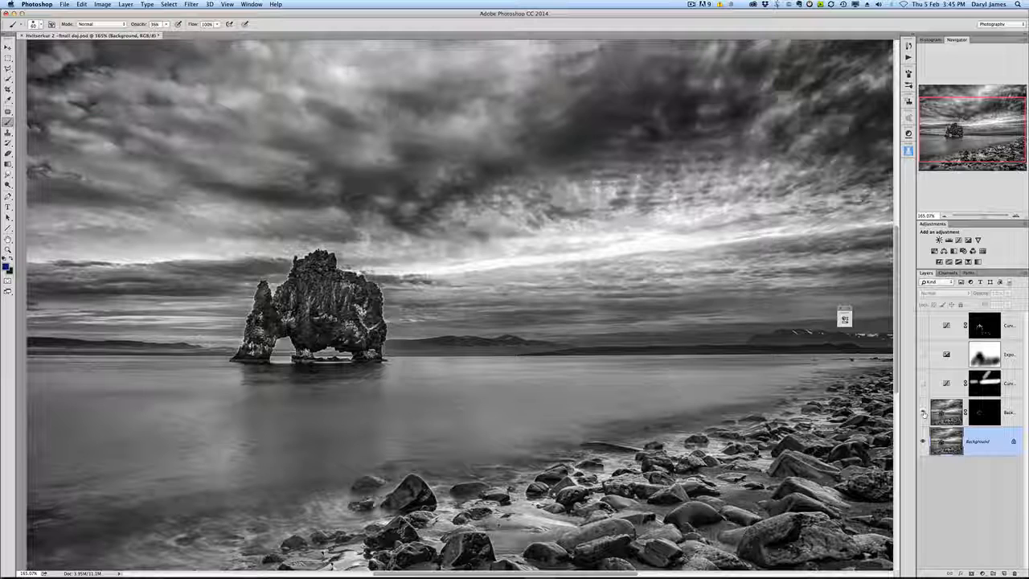
{"action": "left_click", "coordinate": [923, 413]}
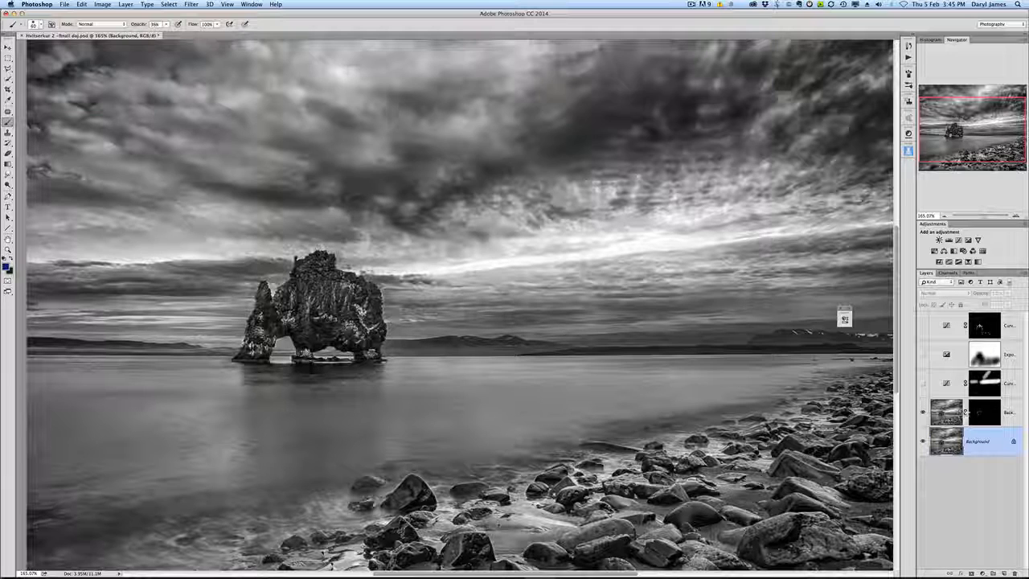
{"action": "left_click", "coordinate": [976, 410], "text": "alt"}
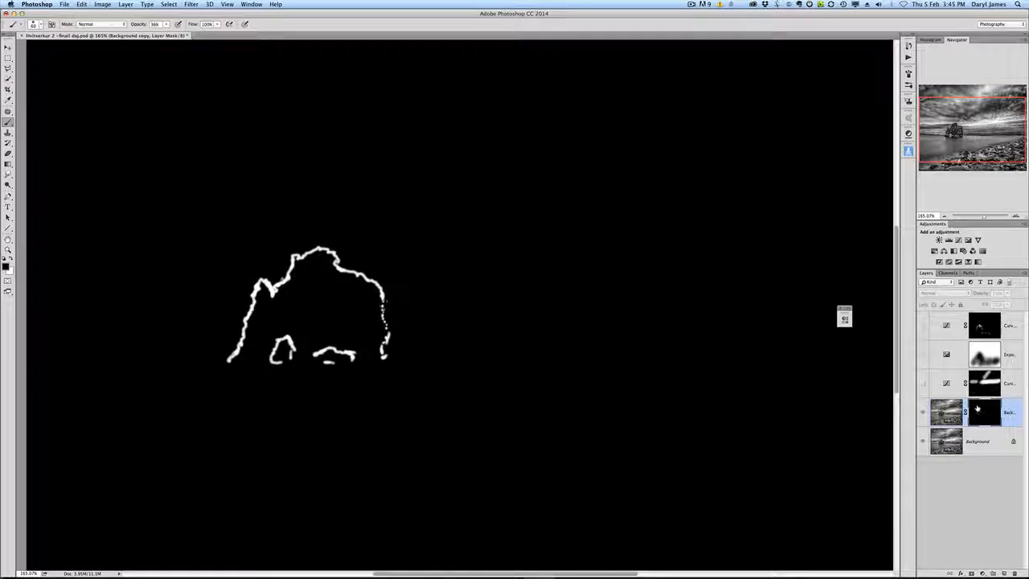
{"action": "left_click", "coordinate": [977, 410], "text": "alt"}
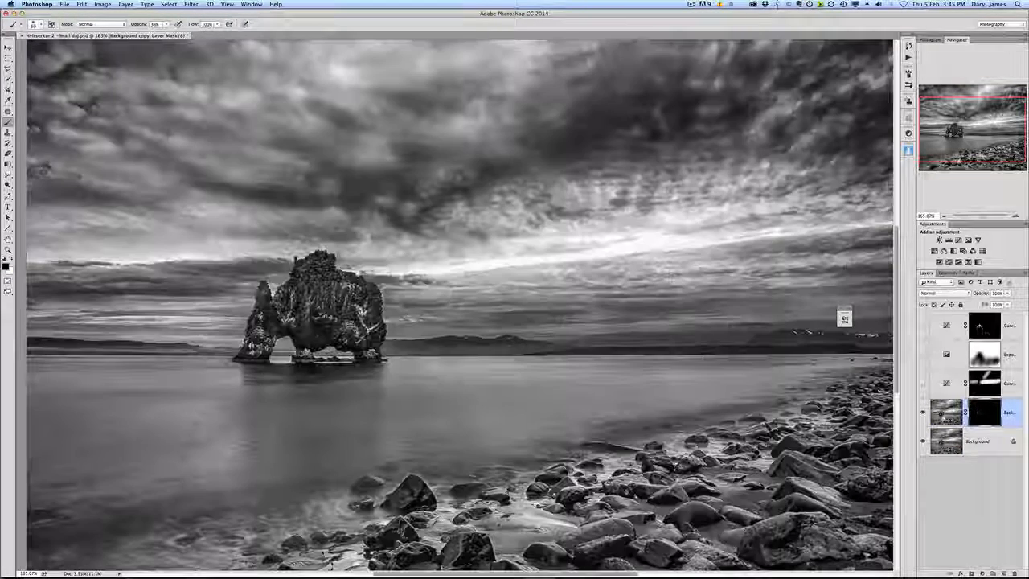
Step: Turn on the lower Curves adjustment layer and open its curve settings for review
{"action": "left_click", "coordinate": [922, 383]}
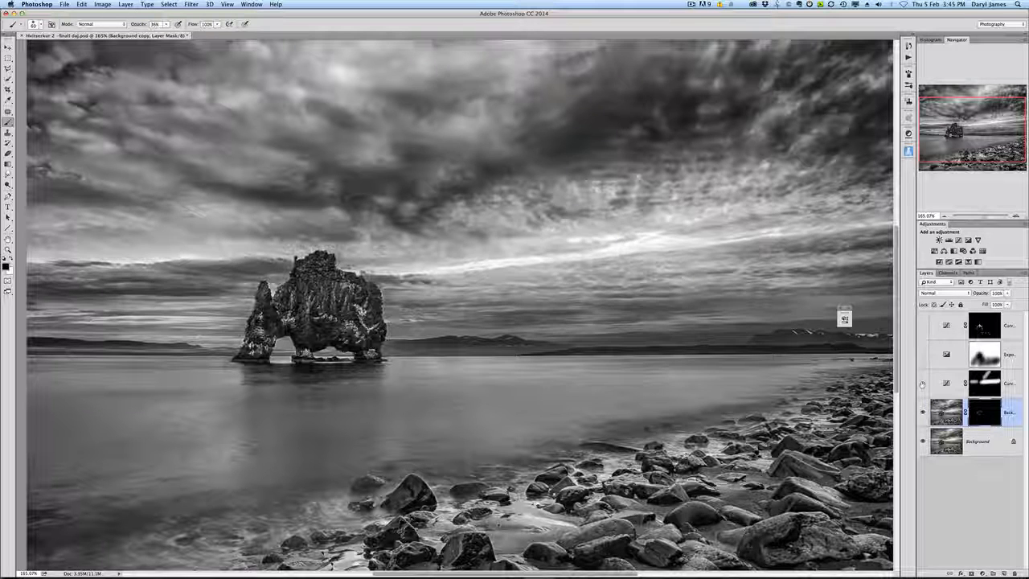
{"action": "left_click", "coordinate": [922, 383]}
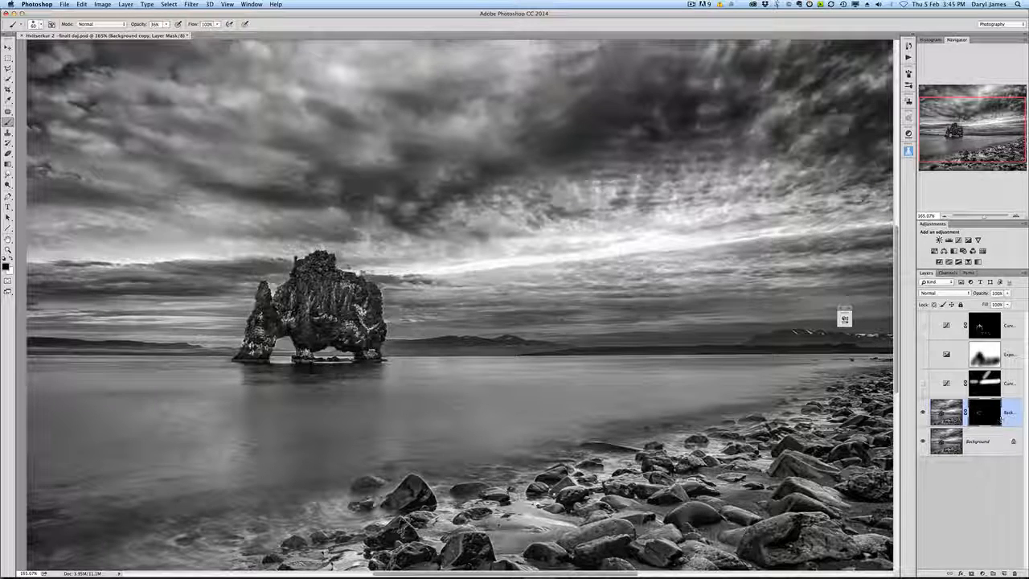
{"action": "left_click", "coordinate": [921, 384]}
{"action": "double_click", "coordinate": [946, 383]}
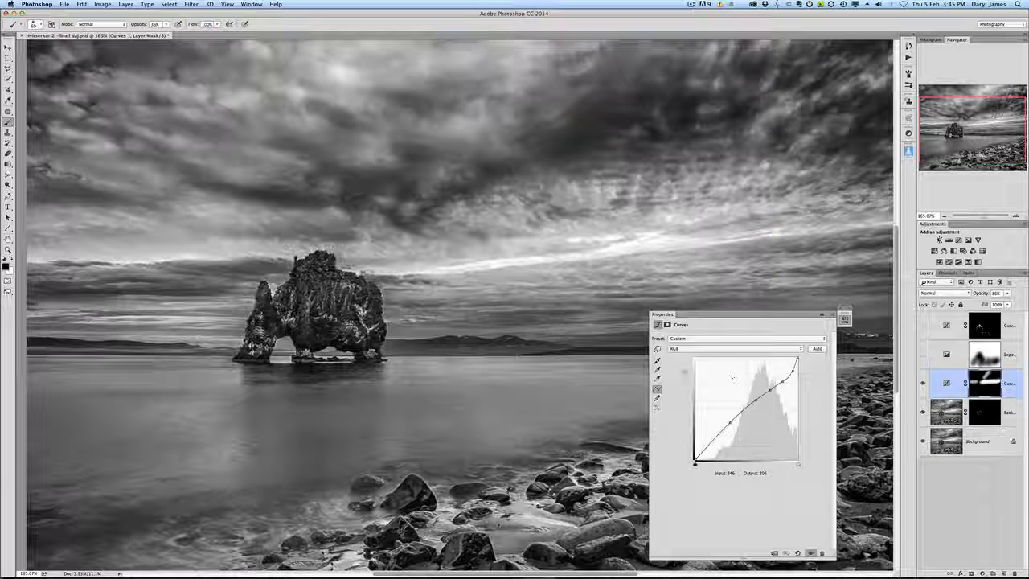
{"action": "left_click", "coordinate": [657, 348]}
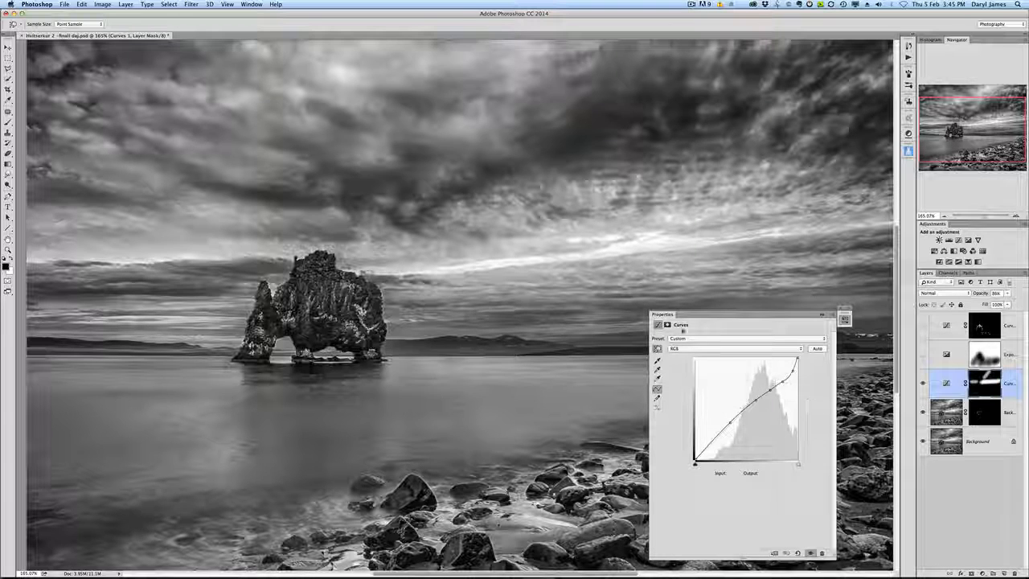
{"action": "left_click", "coordinate": [843, 318]}
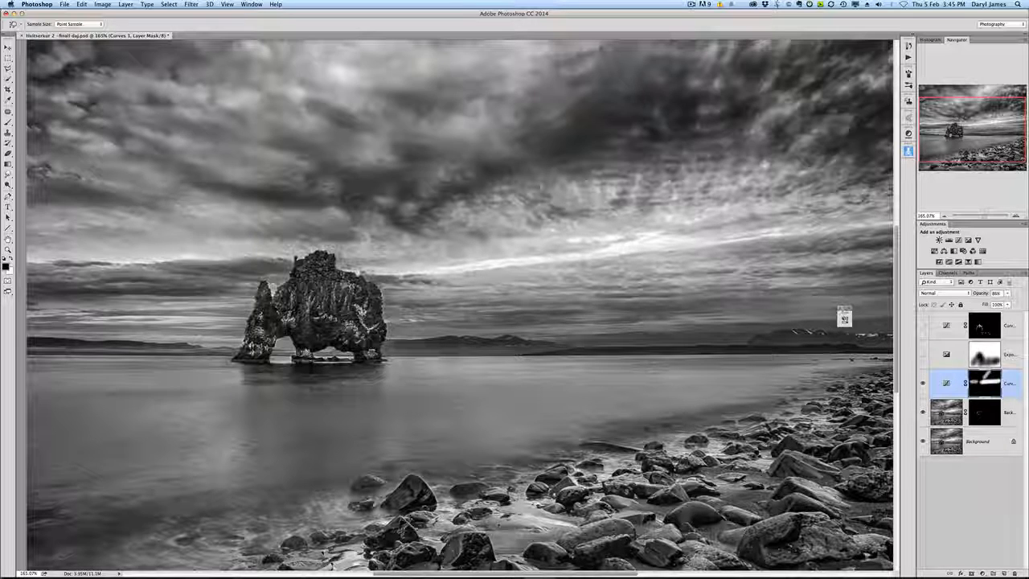
Step: Turn on the Exposure adjustment layer and compare the image with its mask disabled and re-enabled
{"action": "left_click", "coordinate": [984, 355]}
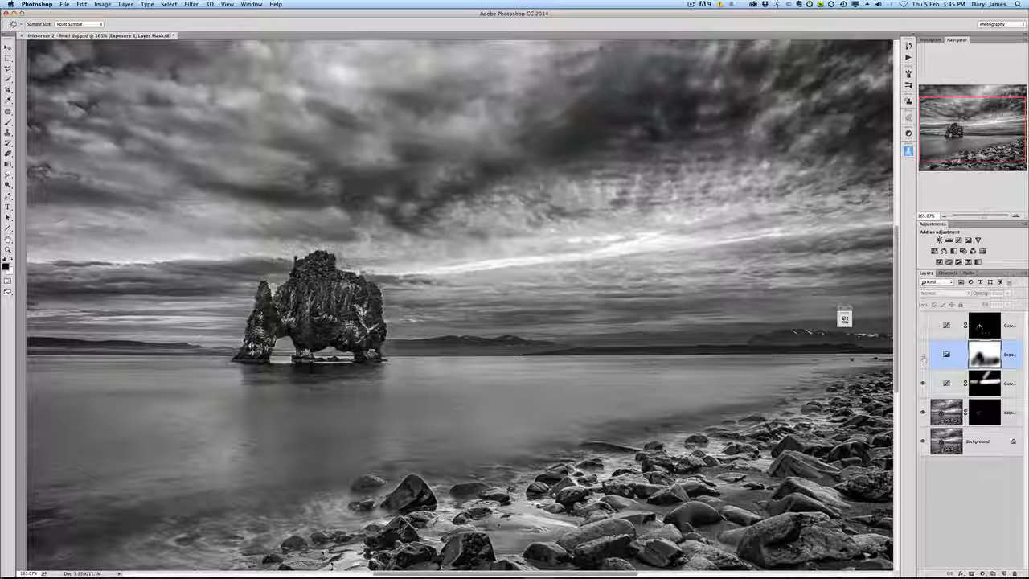
{"action": "left_click", "coordinate": [922, 354]}
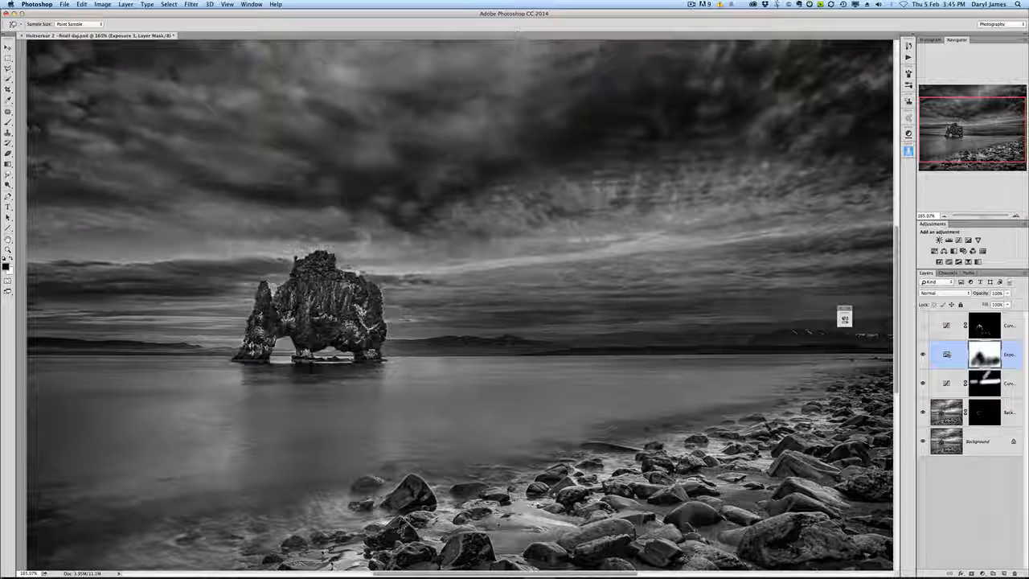
{"action": "key", "text": "super+0"}
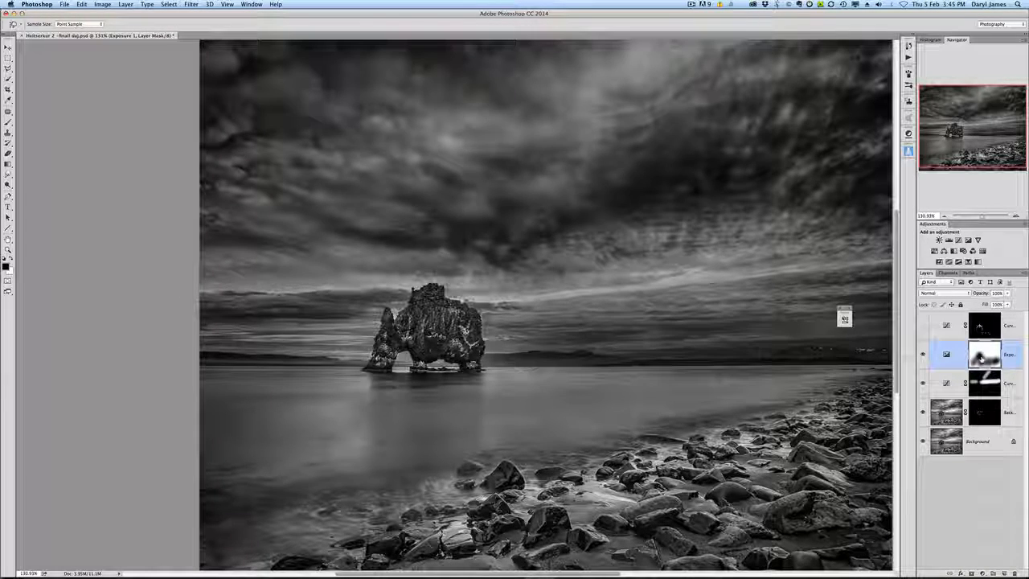
{"action": "left_click", "coordinate": [980, 359], "text": "shift"}
{"action": "left_click", "coordinate": [981, 359], "text": "shift"}
{"action": "left_click", "coordinate": [981, 360], "text": "shift"}
{"action": "left_click", "coordinate": [980, 360], "text": "shift"}
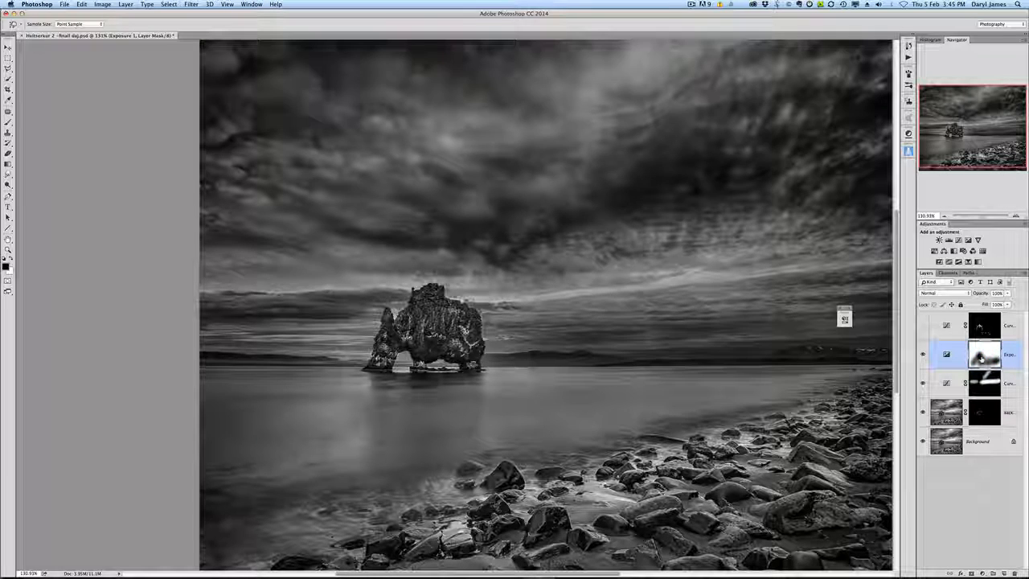
{"action": "left_click", "coordinate": [984, 359], "text": "shift"}
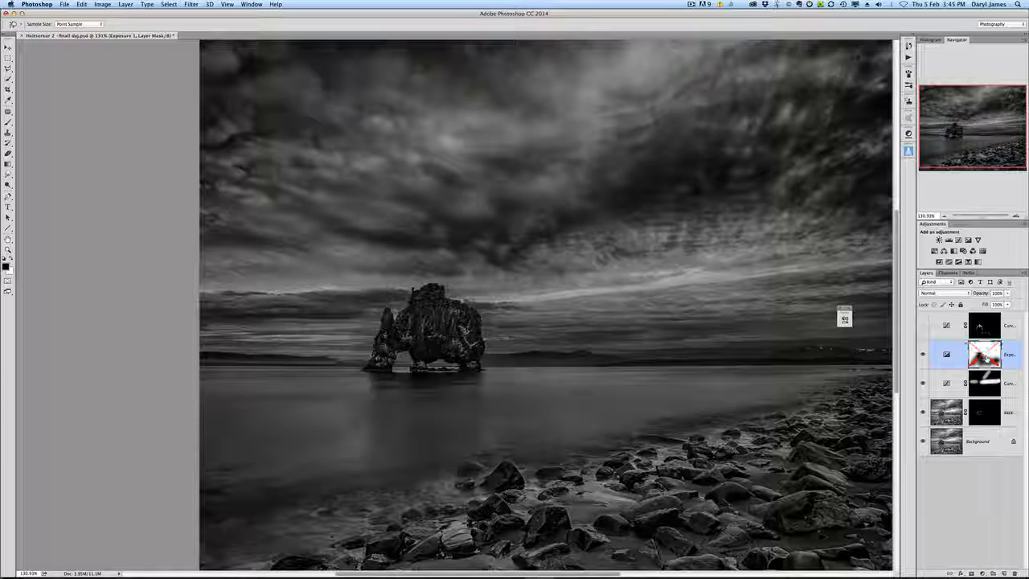
{"action": "left_click", "coordinate": [983, 359], "text": "shift"}
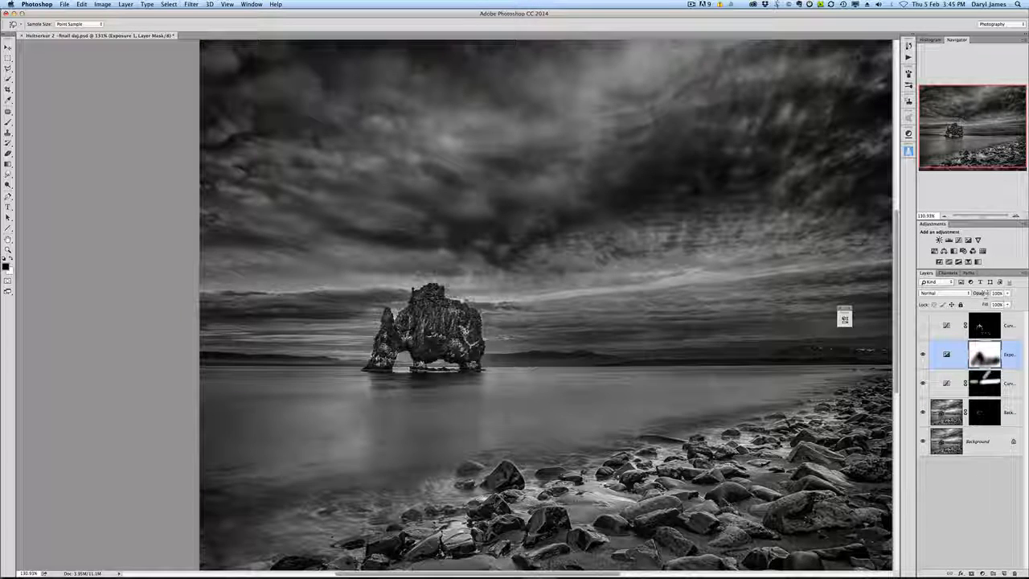
Step: Set the Exposure layer's opacity to 90%
{"action": "left_click_drag", "start_coordinate": [985, 295], "coordinate": [987, 294]}
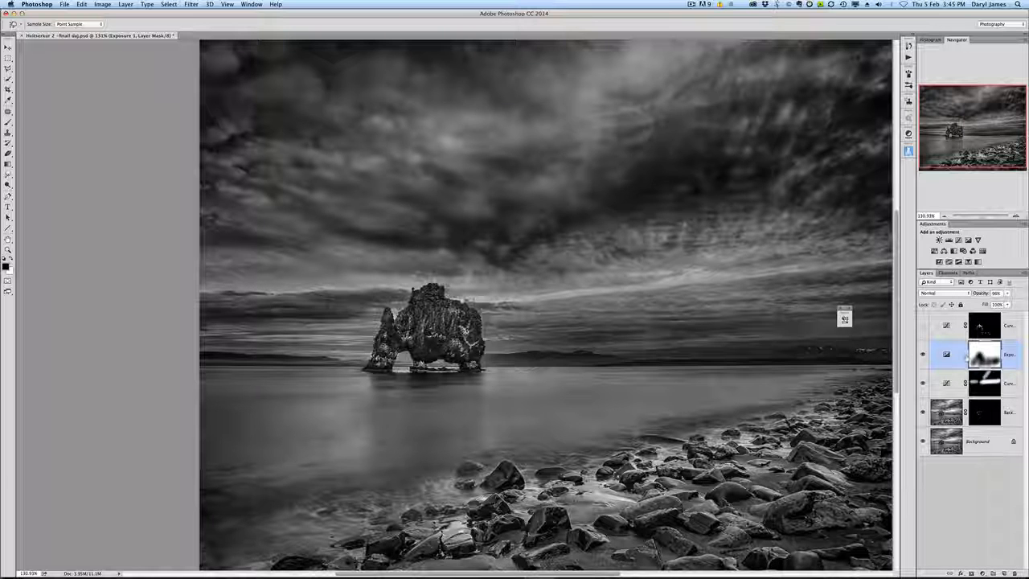
{"action": "scroll", "coordinate": [508, 251], "scroll_direction": "down", "scroll_amount": 2}
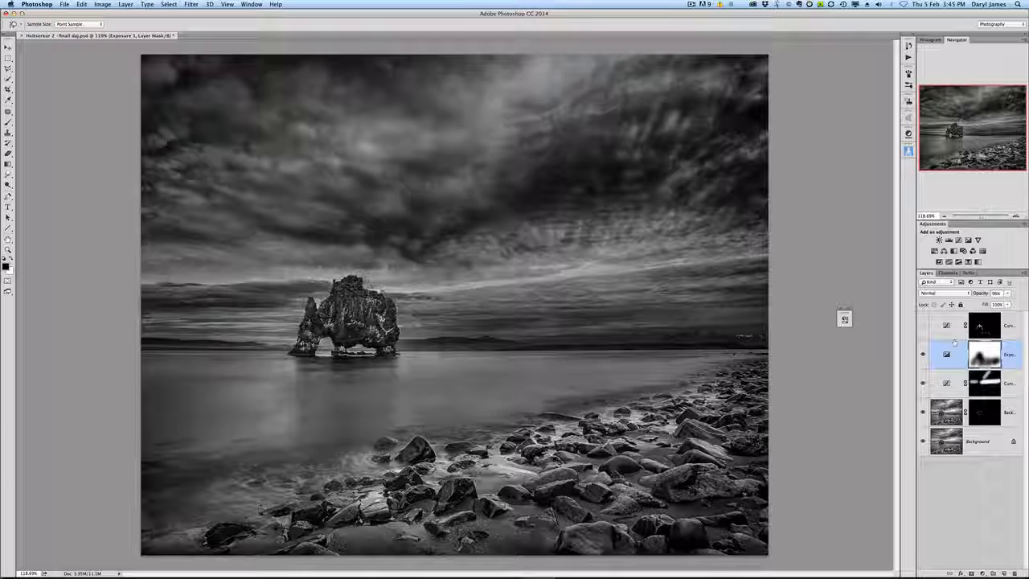
{"action": "scroll", "coordinate": [357, 336], "scroll_direction": "up", "scroll_amount": 6}
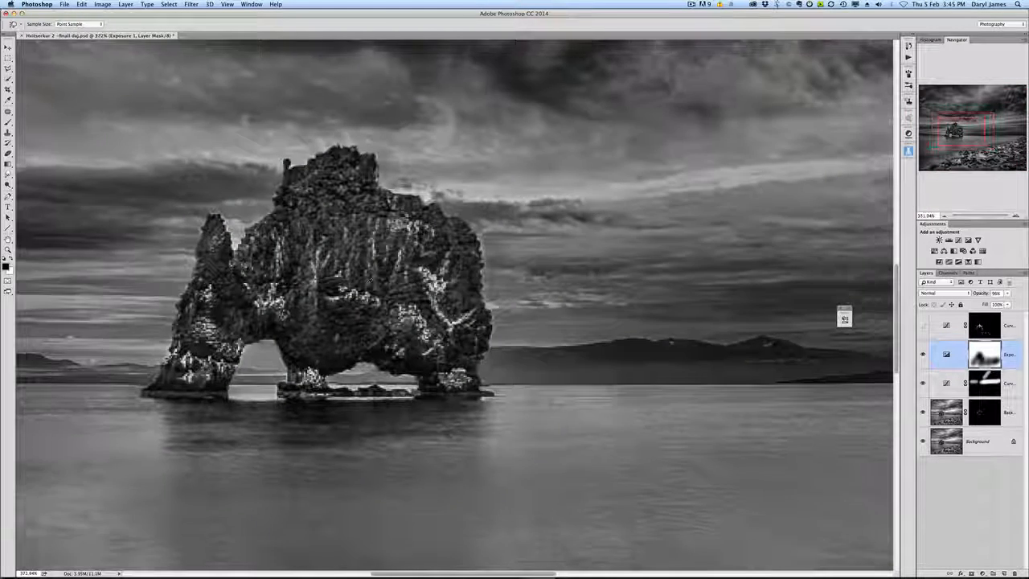
{"action": "scroll", "coordinate": [369, 279], "scroll_direction": "down", "scroll_amount": 1}
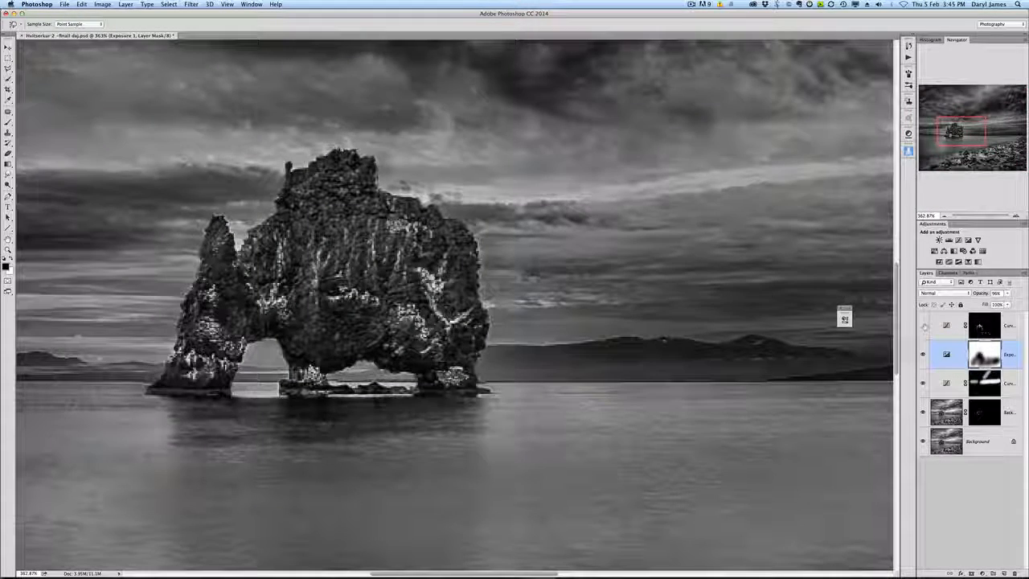
Step: Turn on the top Curves layer and review the settings of the top Curves and Exposure adjustments
{"action": "left_click", "coordinate": [924, 327]}
{"action": "scroll", "coordinate": [489, 340], "scroll_direction": "down", "scroll_amount": 3}
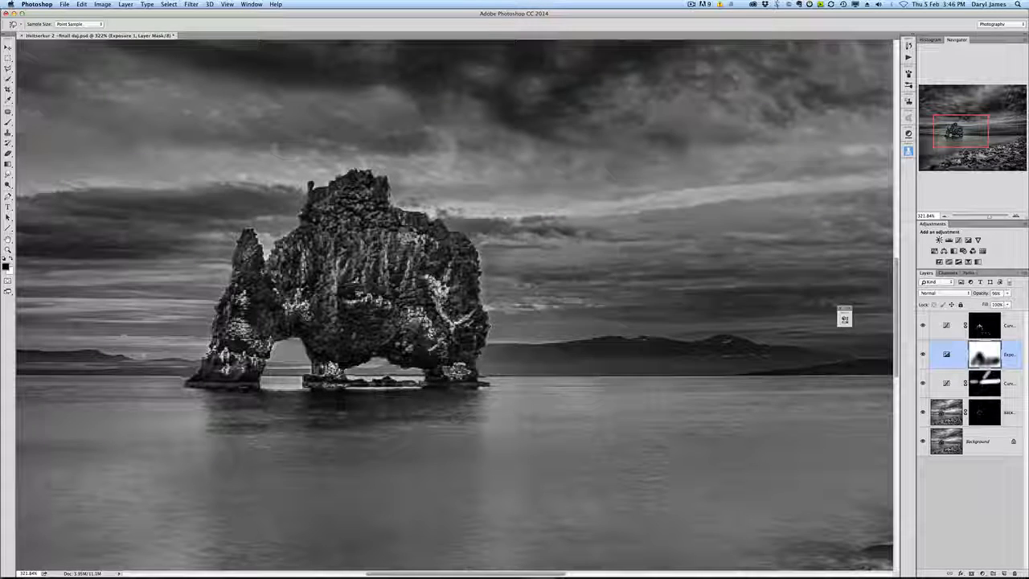
{"action": "key", "text": "b"}
{"action": "double_click", "coordinate": [947, 324]}
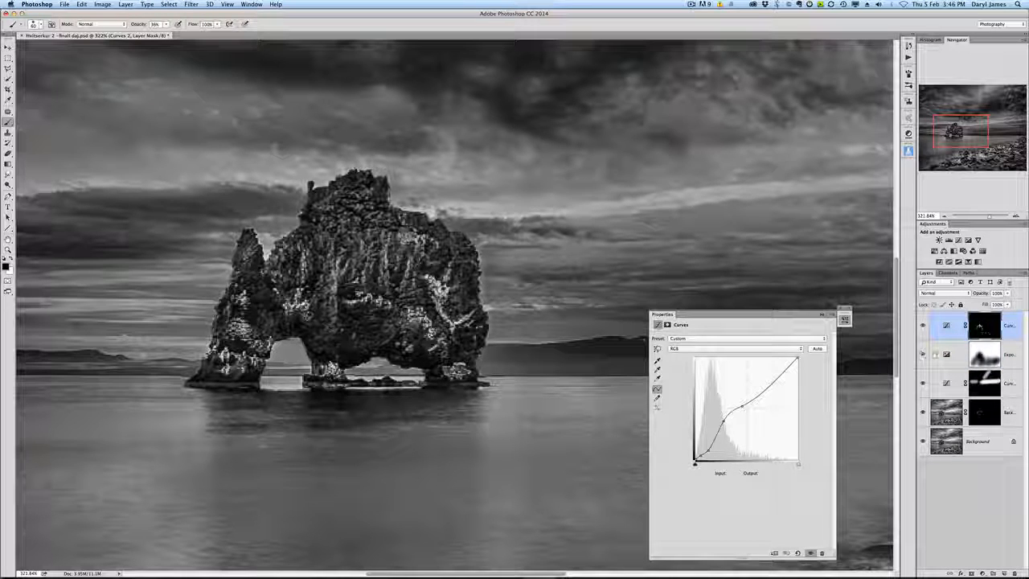
{"action": "left_click", "coordinate": [942, 354]}
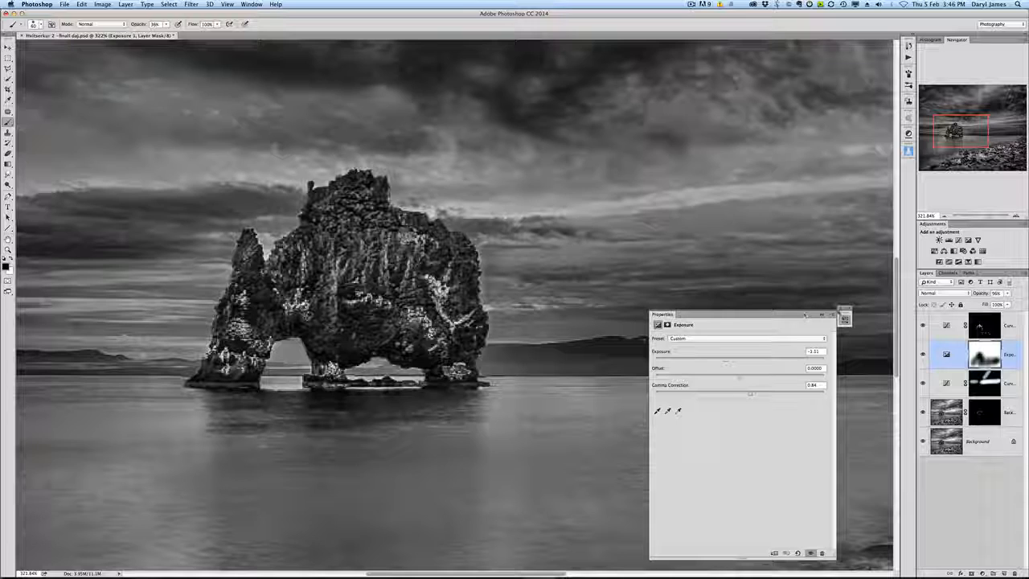
{"action": "left_click", "coordinate": [838, 309]}
{"action": "scroll", "coordinate": [856, 356], "scroll_direction": "down", "scroll_amount": 2}
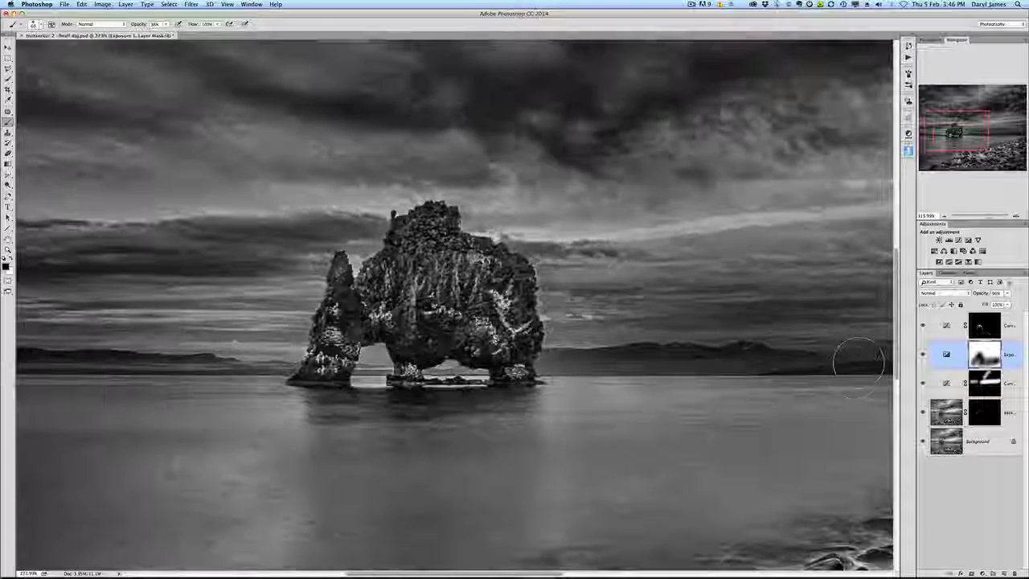
{"action": "scroll", "coordinate": [856, 356], "scroll_direction": "down", "scroll_amount": 12}
{"action": "scroll", "coordinate": [758, 357], "scroll_direction": "up", "scroll_amount": 3}
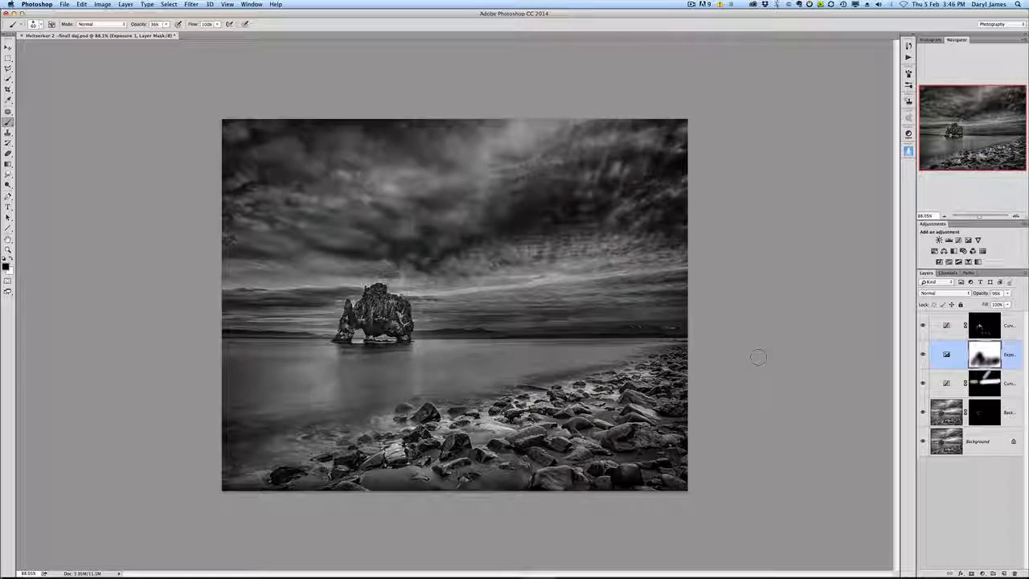
{"action": "scroll", "coordinate": [757, 357], "scroll_direction": "up", "scroll_amount": 1}
{"action": "scroll", "coordinate": [758, 345], "scroll_direction": "up", "scroll_amount": 4}
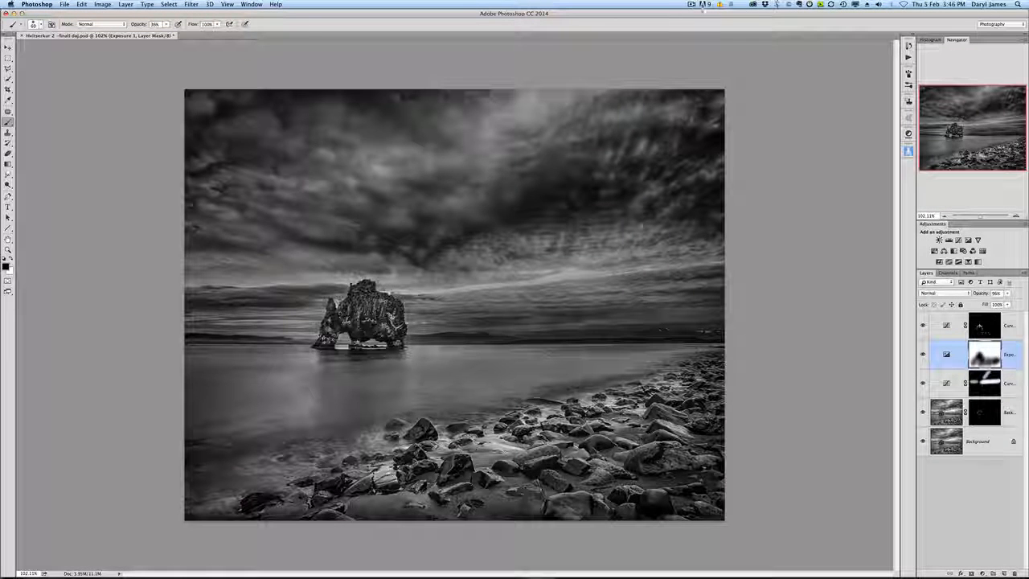
{"action": "left_click", "coordinate": [691, 4]}
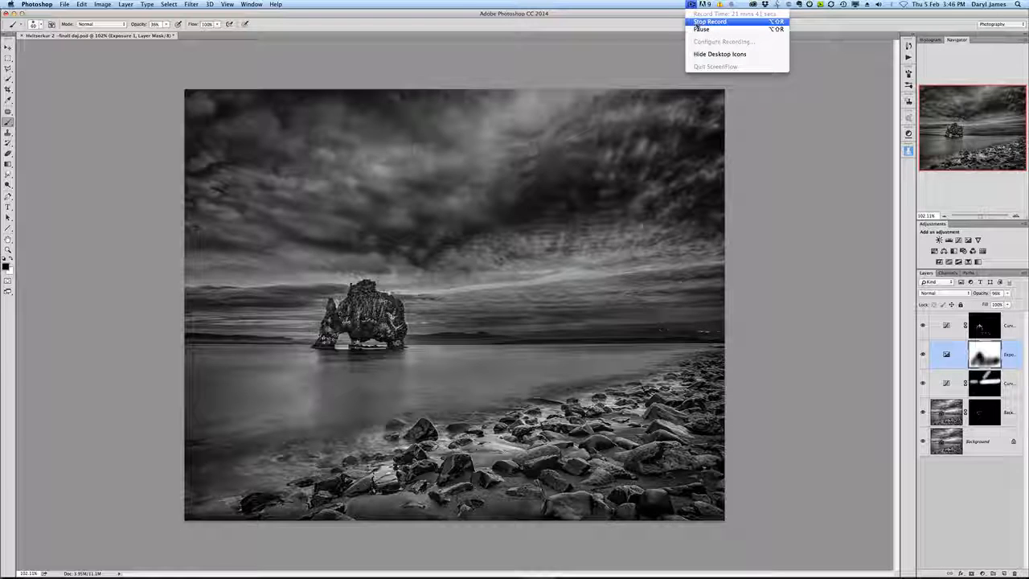